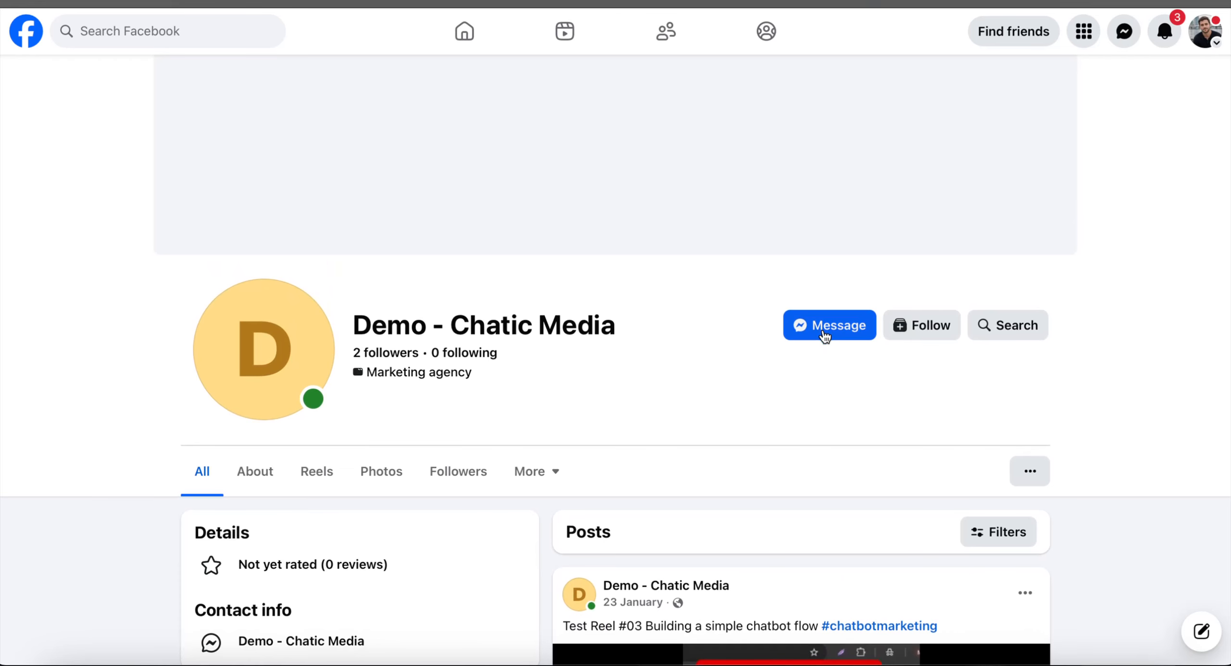
Switch from the Facebook page to the Chatic Media dashboard and view the Messenger test link and QR code.
scroll(832, 333, "down", 1)
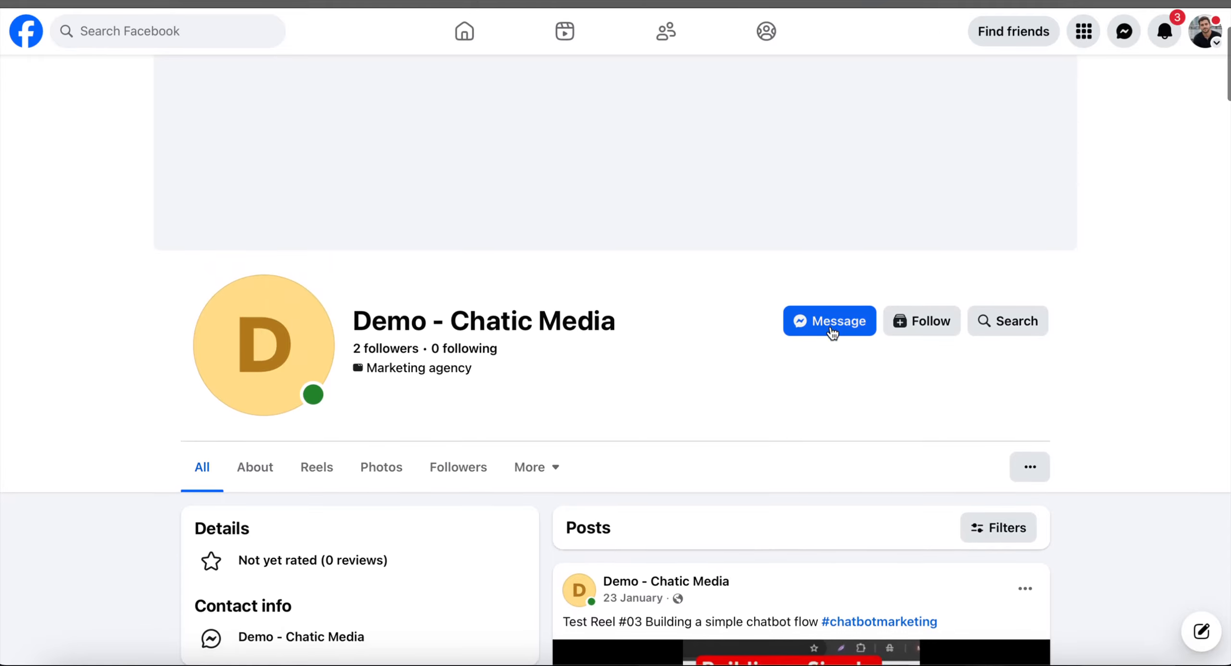
left_click(563, 659)
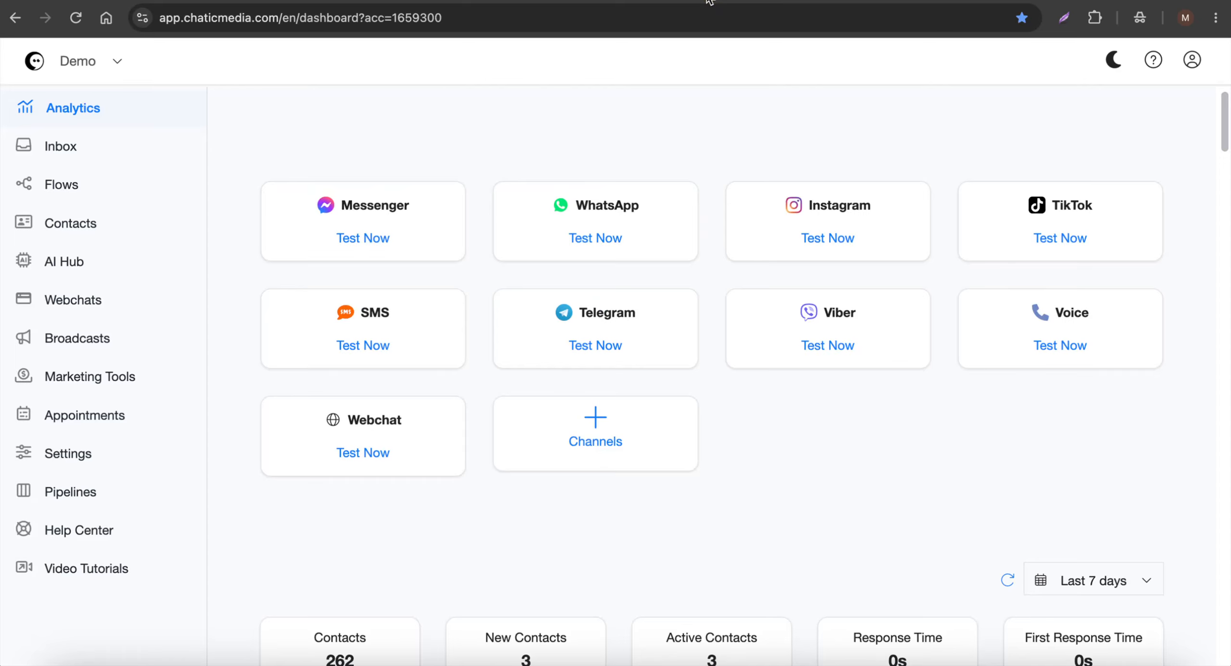
left_click(364, 239)
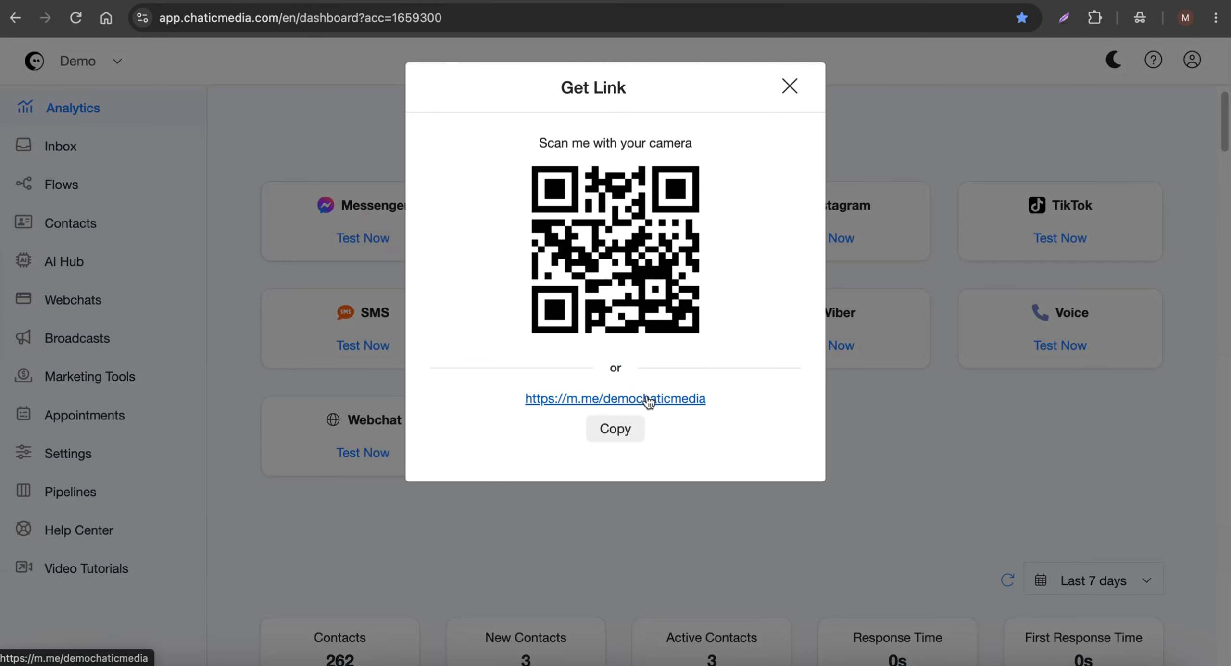
left_click(791, 88)
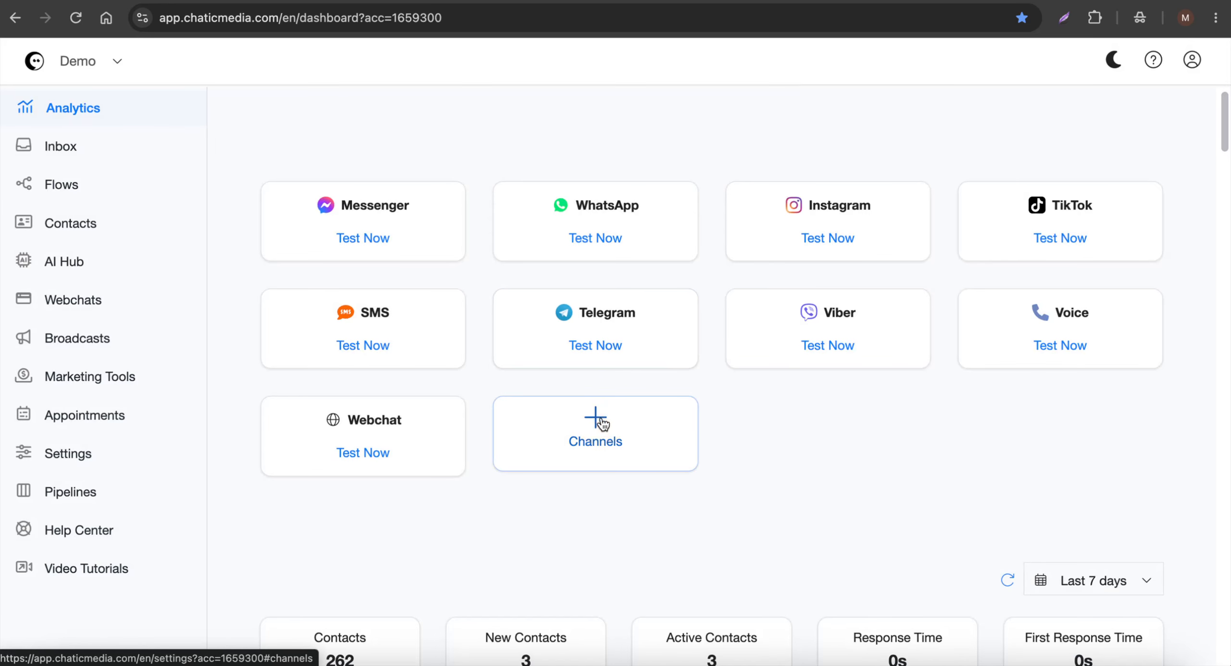
Open the channel settings and examine the Facebook Messenger options from Welcome Message to Disconnect.
left_click(62, 459)
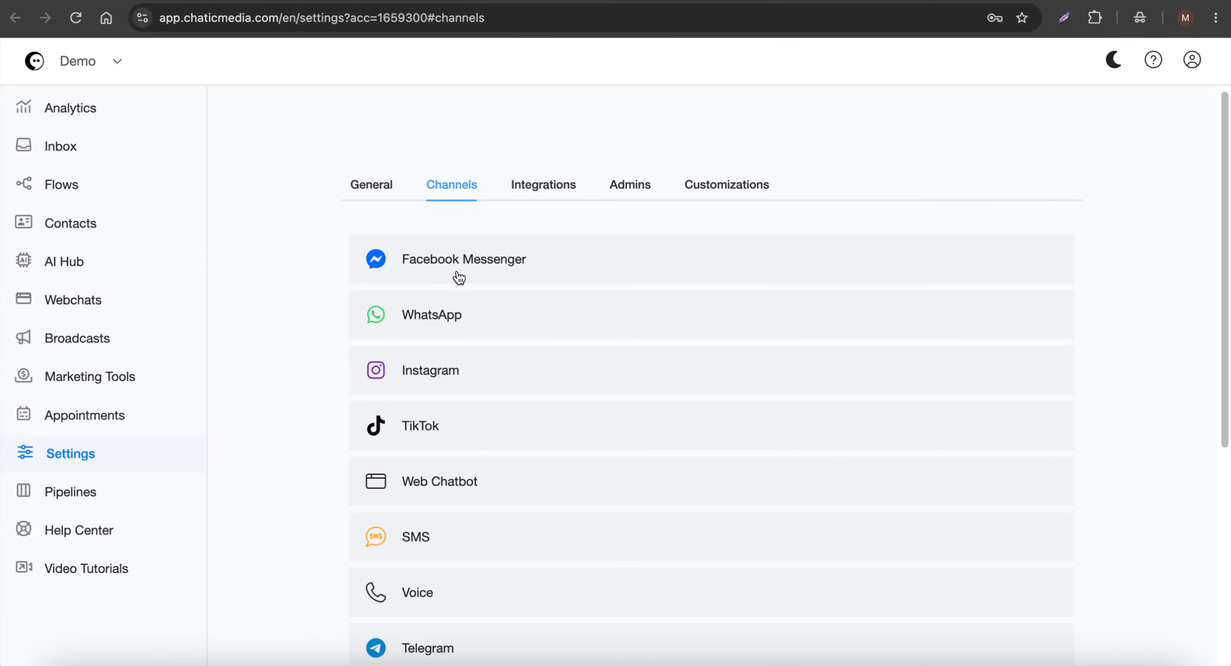
left_click(460, 276)
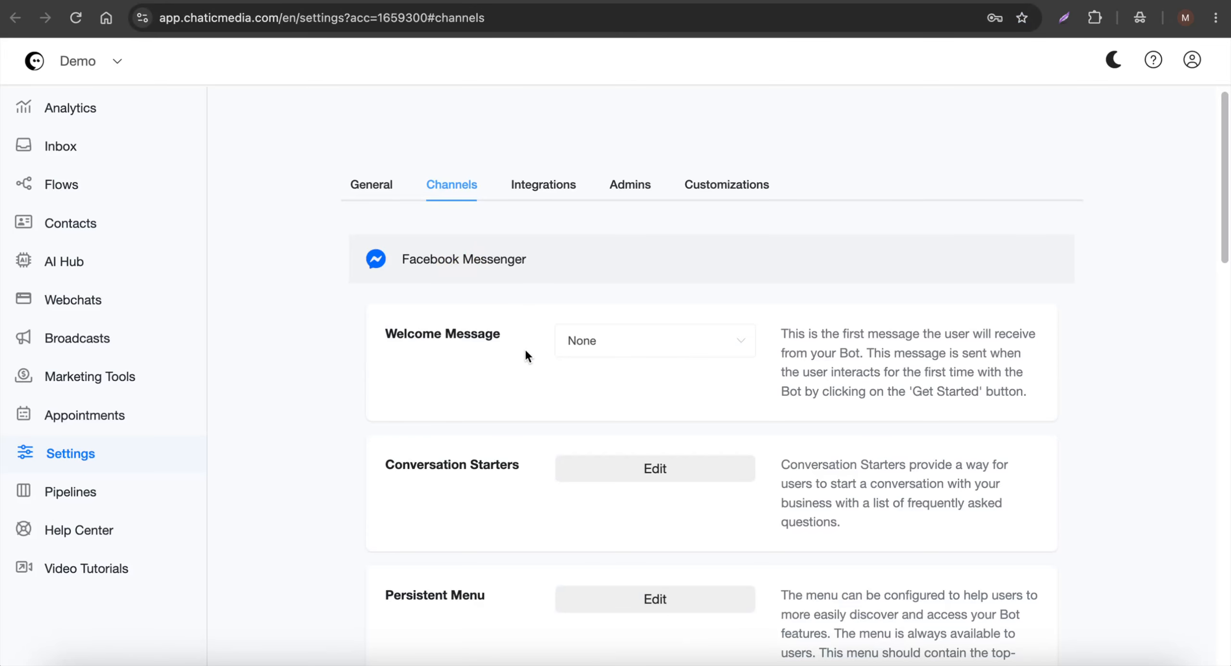
scroll(525, 351, "down", 2)
scroll(525, 350, "down", 2)
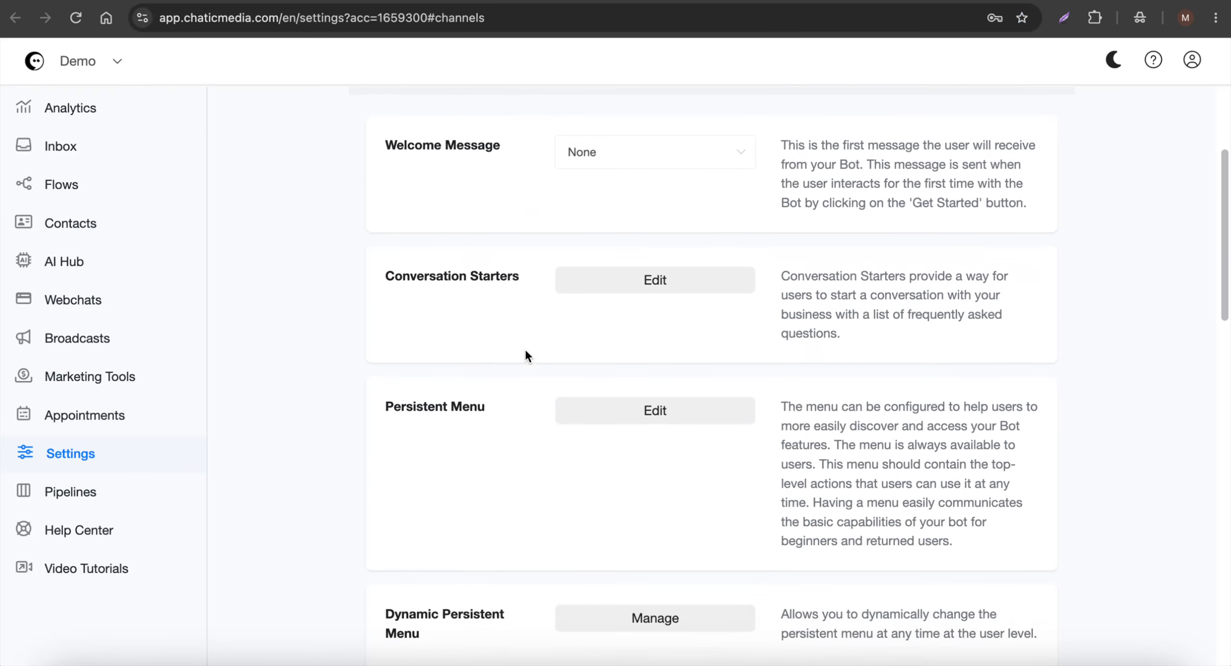
scroll(525, 352, "down", 15)
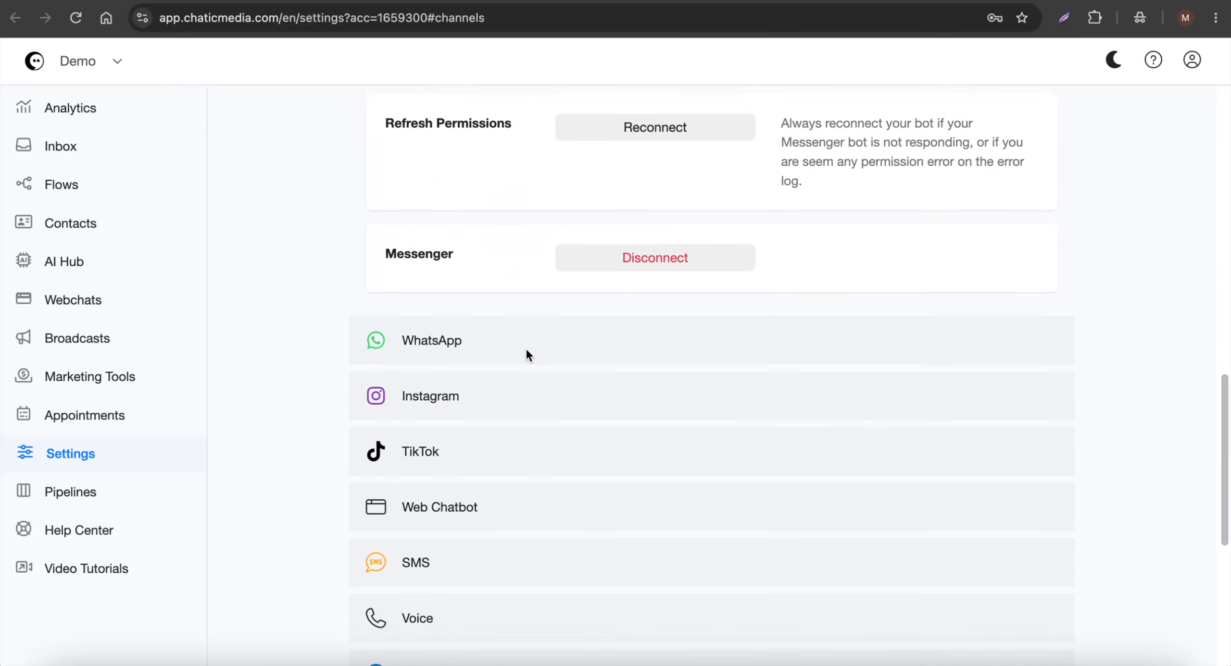
scroll(526, 350, "up", 16)
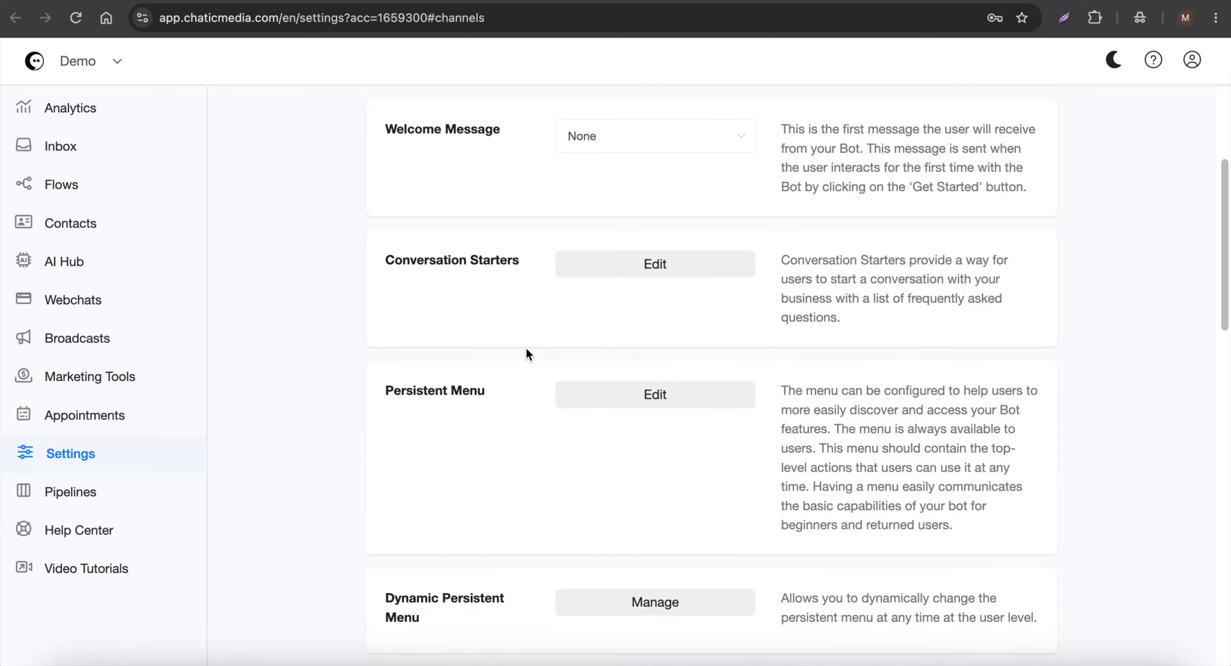
scroll(563, 332, "up", 4)
left_click(529, 226)
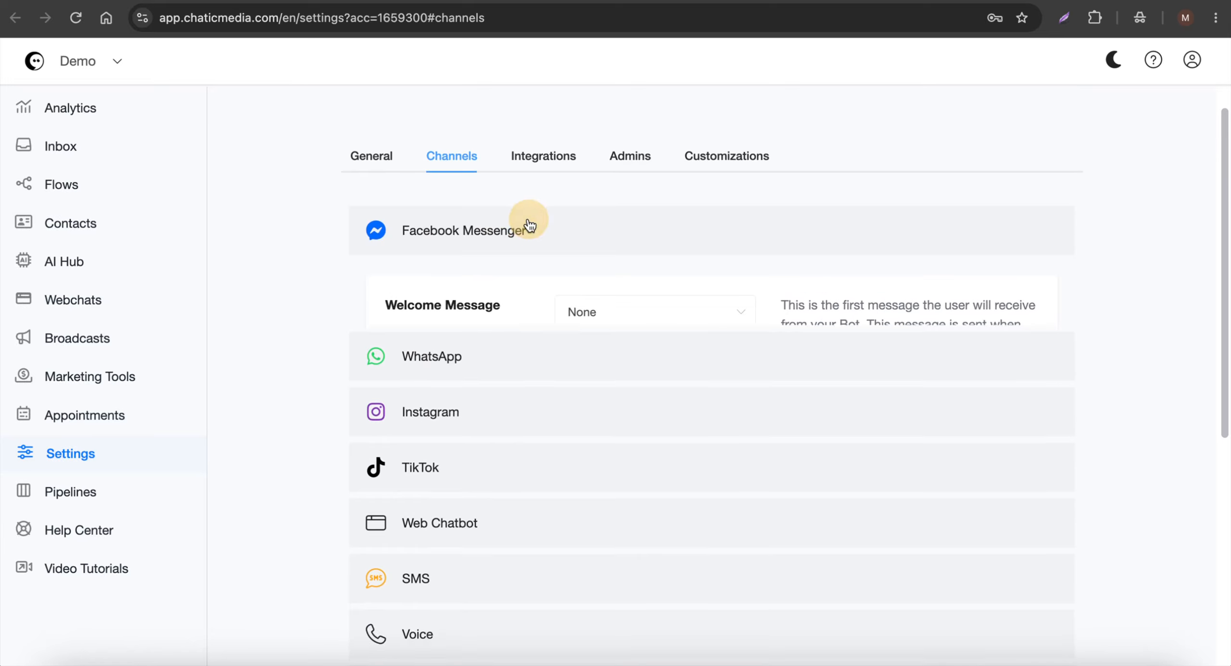
Show the Google Gemini options in the integration settings.
left_click(533, 160)
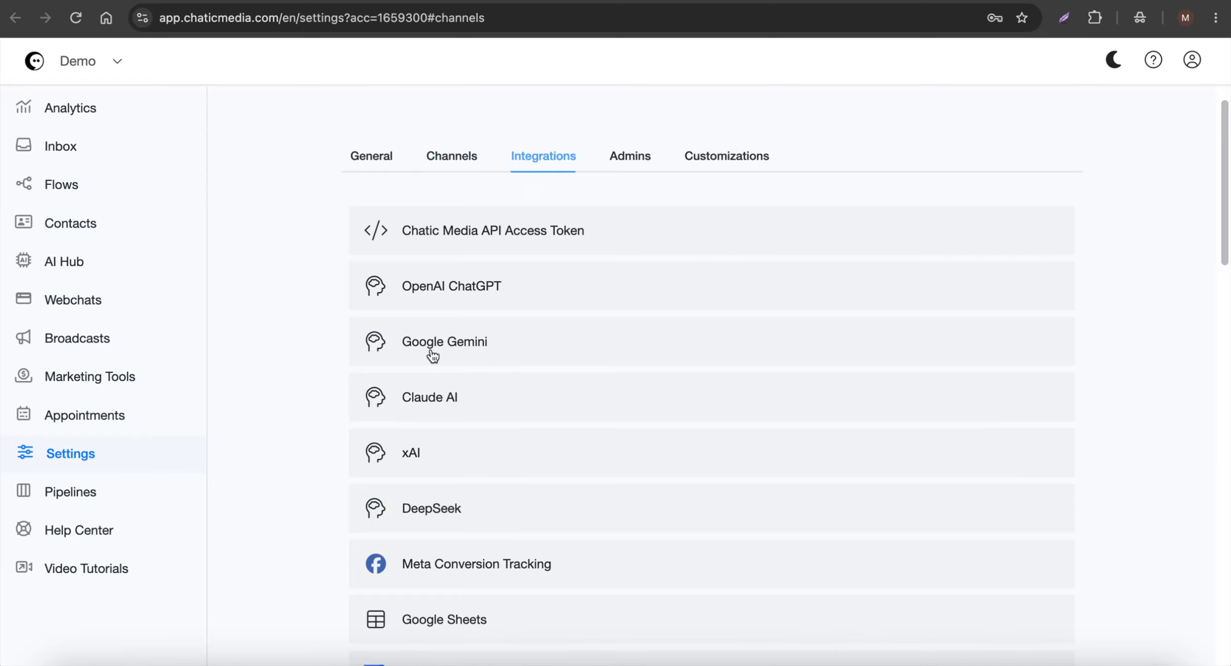
scroll(467, 352, "up", 1)
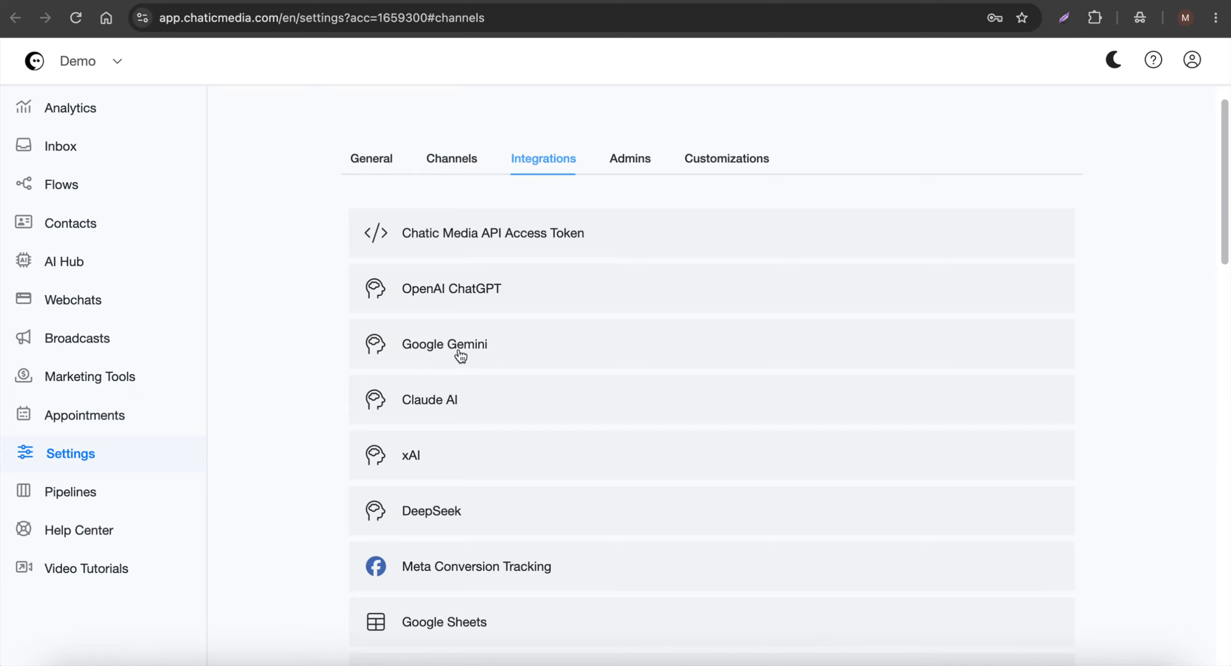
left_click(457, 353)
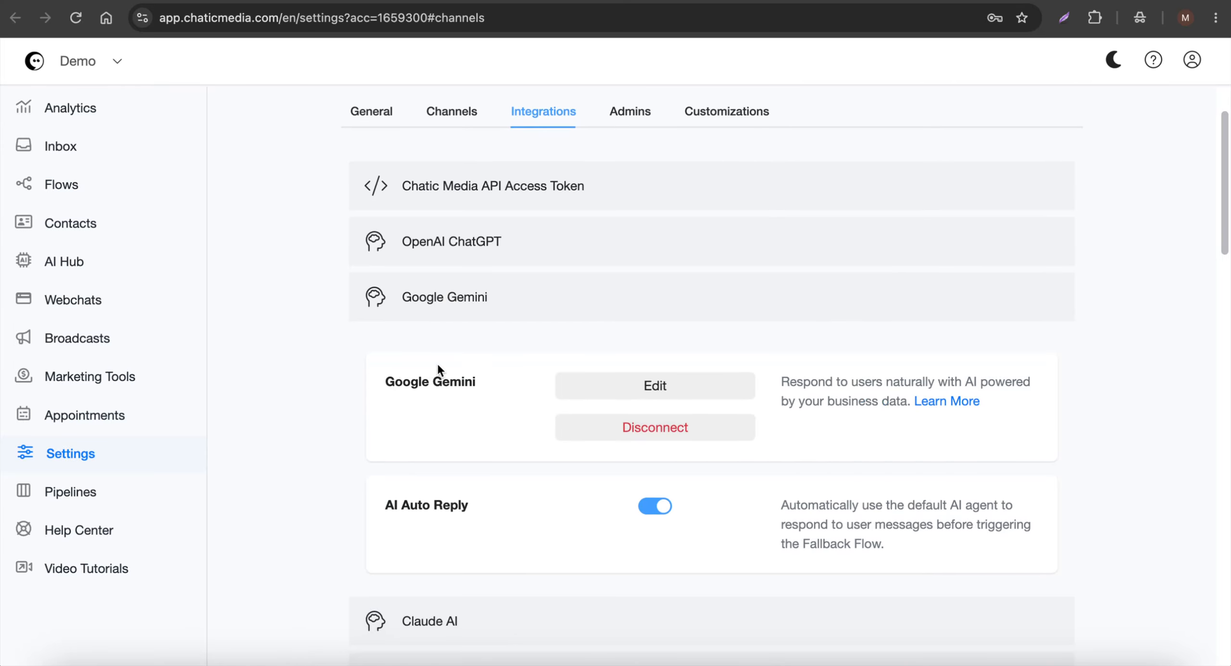
Read the Google Gemini help article on creating and connecting an API key, and return to the settings to collapse the Gemini section.
left_click(921, 404)
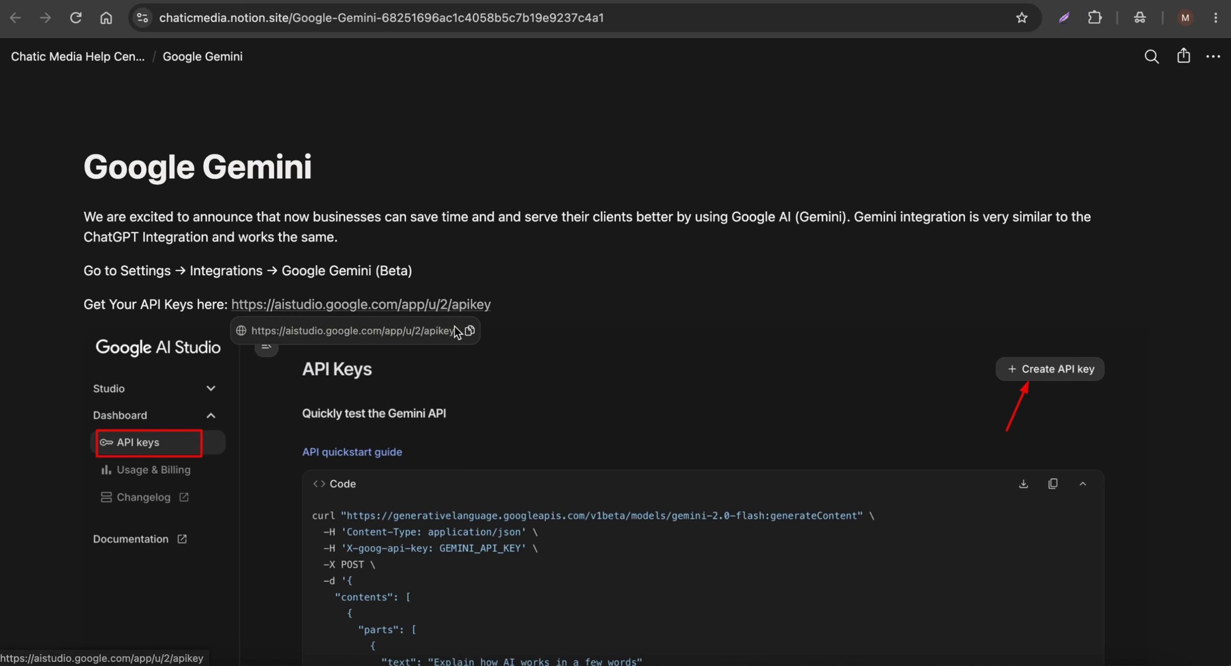
scroll(538, 370, "down", 15)
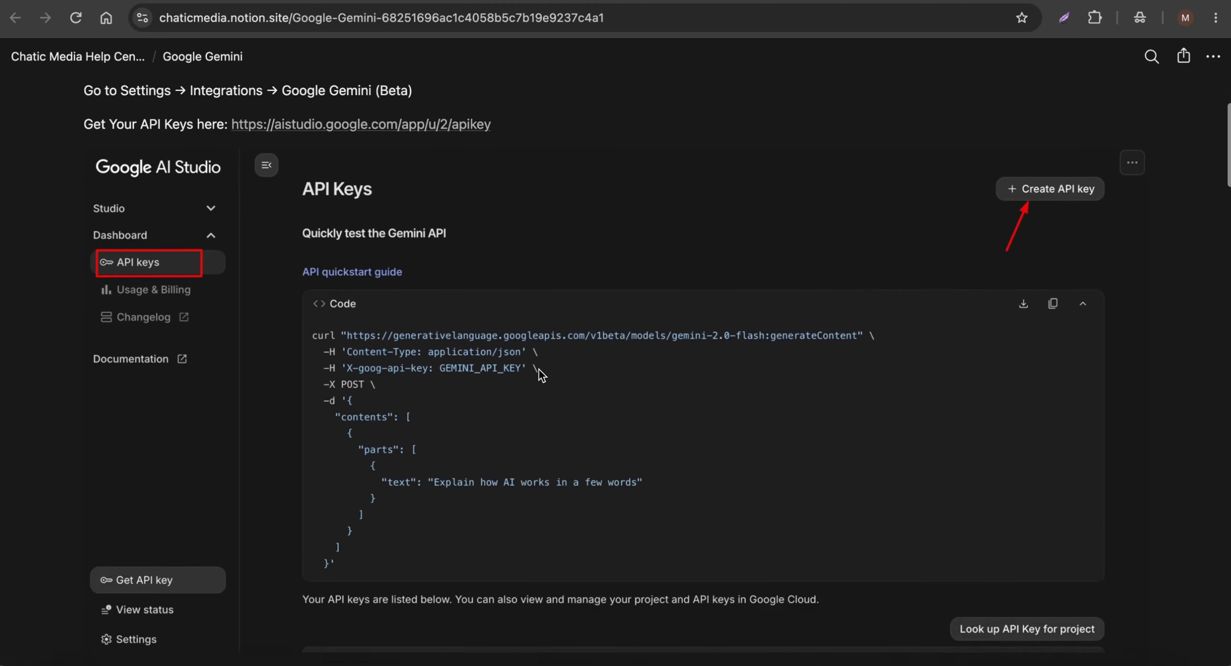
scroll(538, 370, "down", 5)
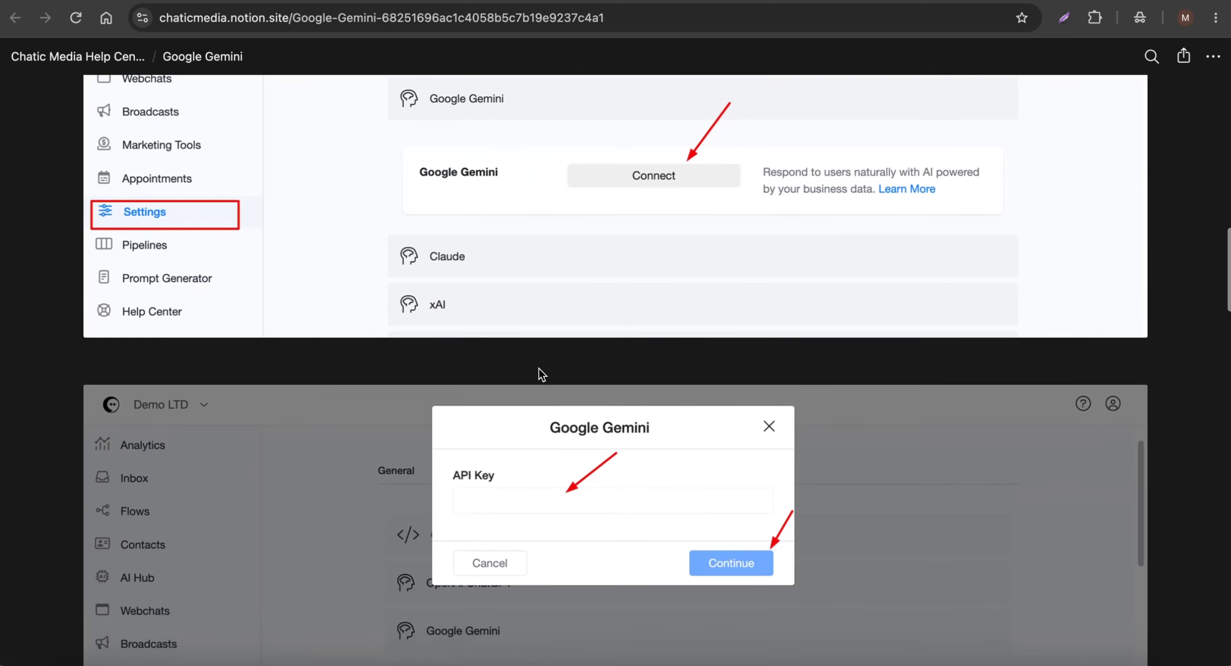
scroll(513, 394, "down", 3)
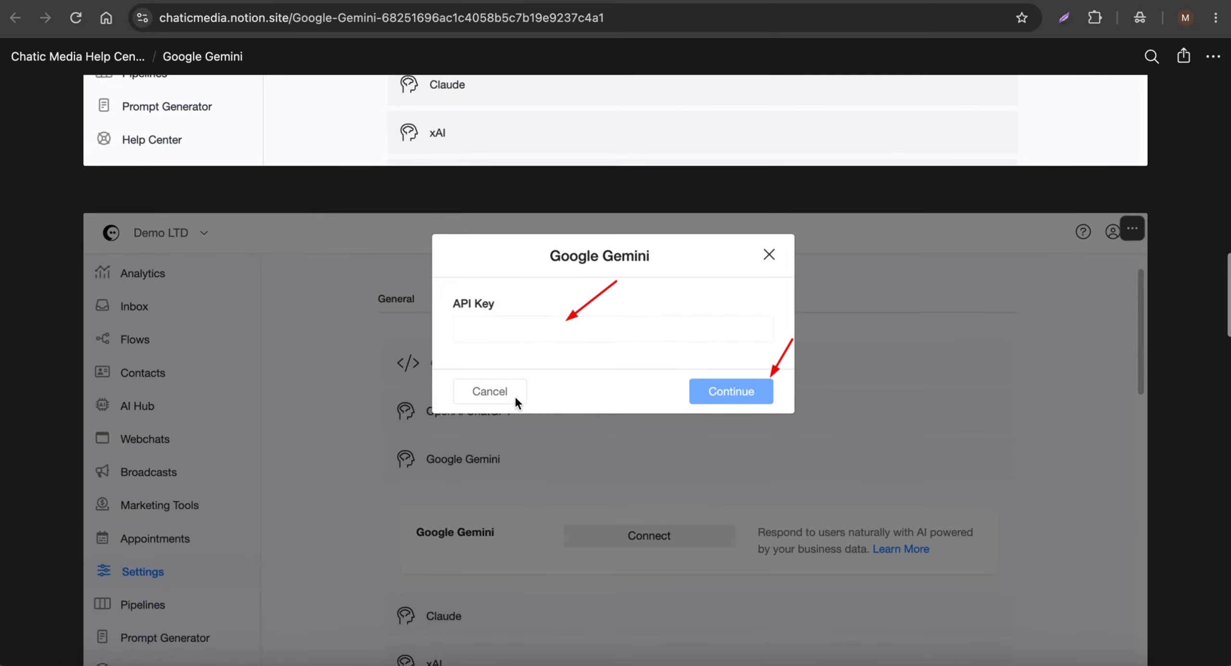
scroll(497, 347, "down", 15)
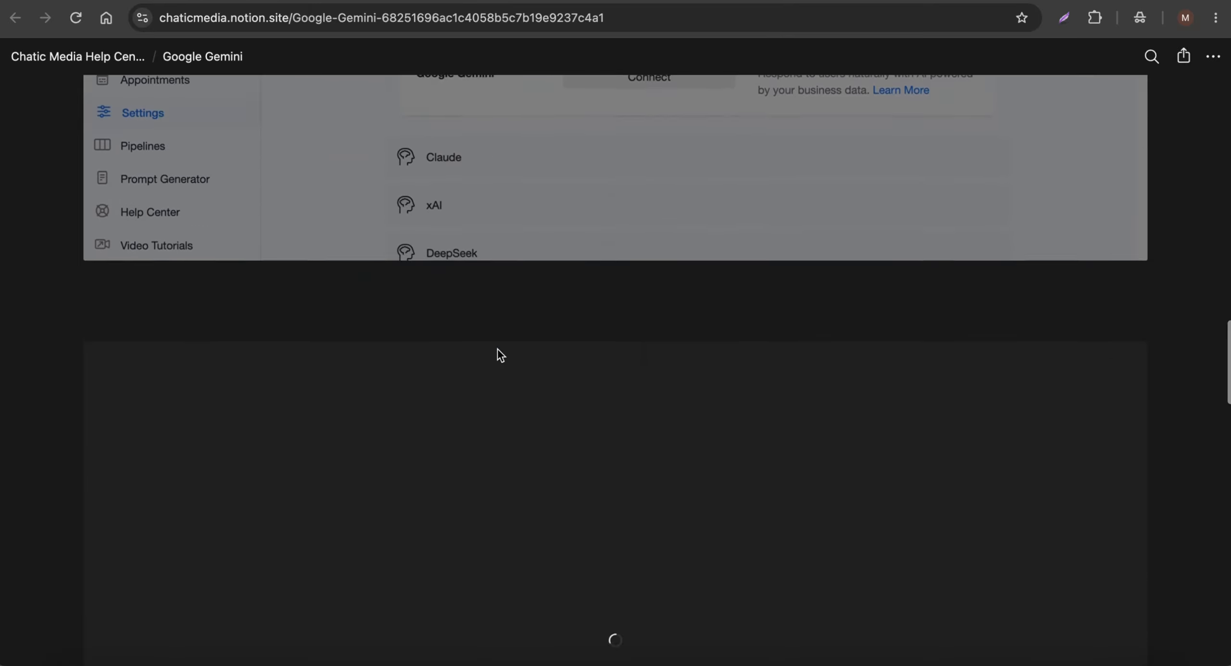
scroll(497, 347, "up", 20)
scroll(497, 348, "up", 3)
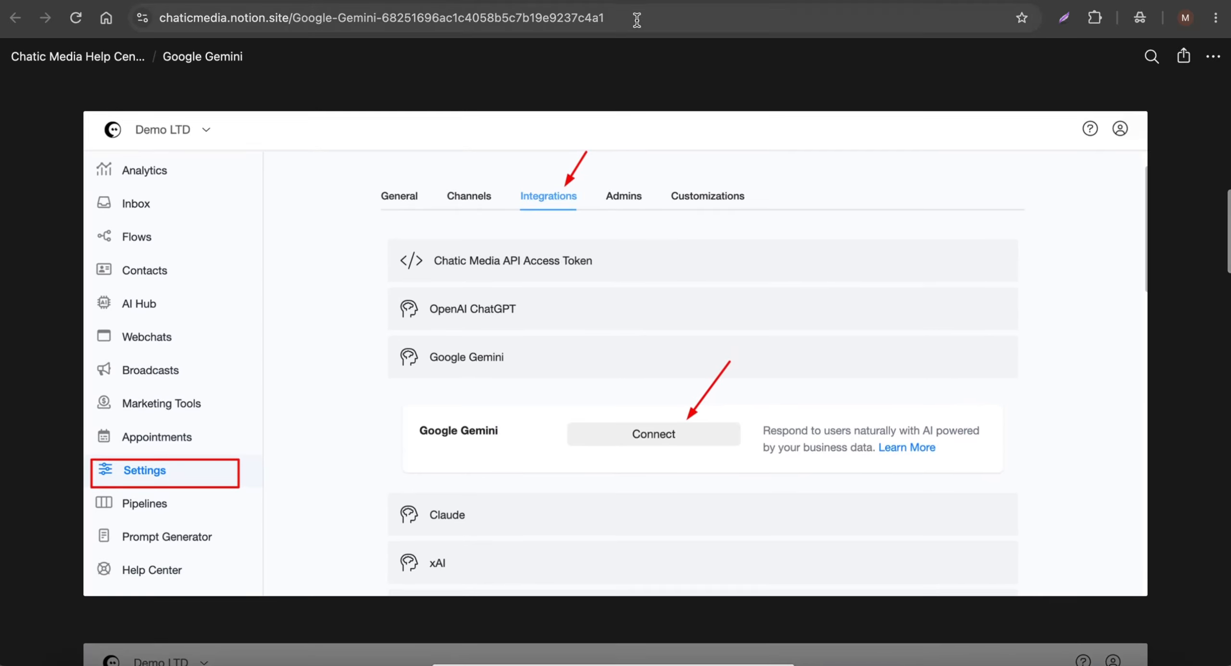
left_click(662, 2)
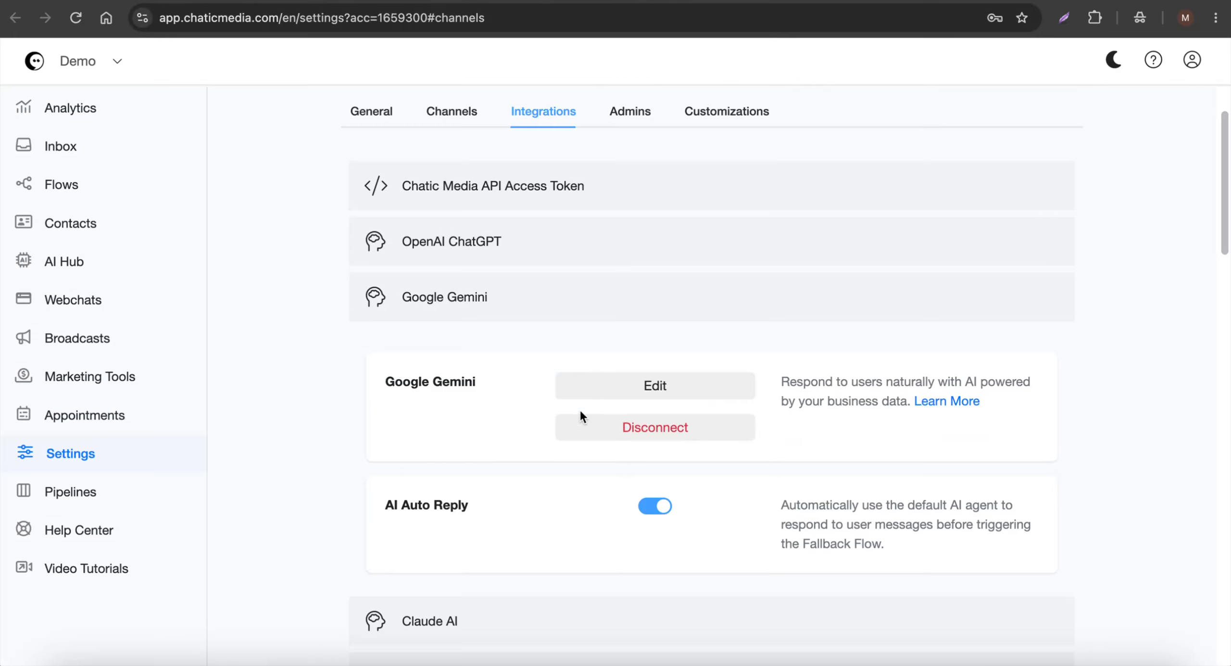
left_click(560, 297)
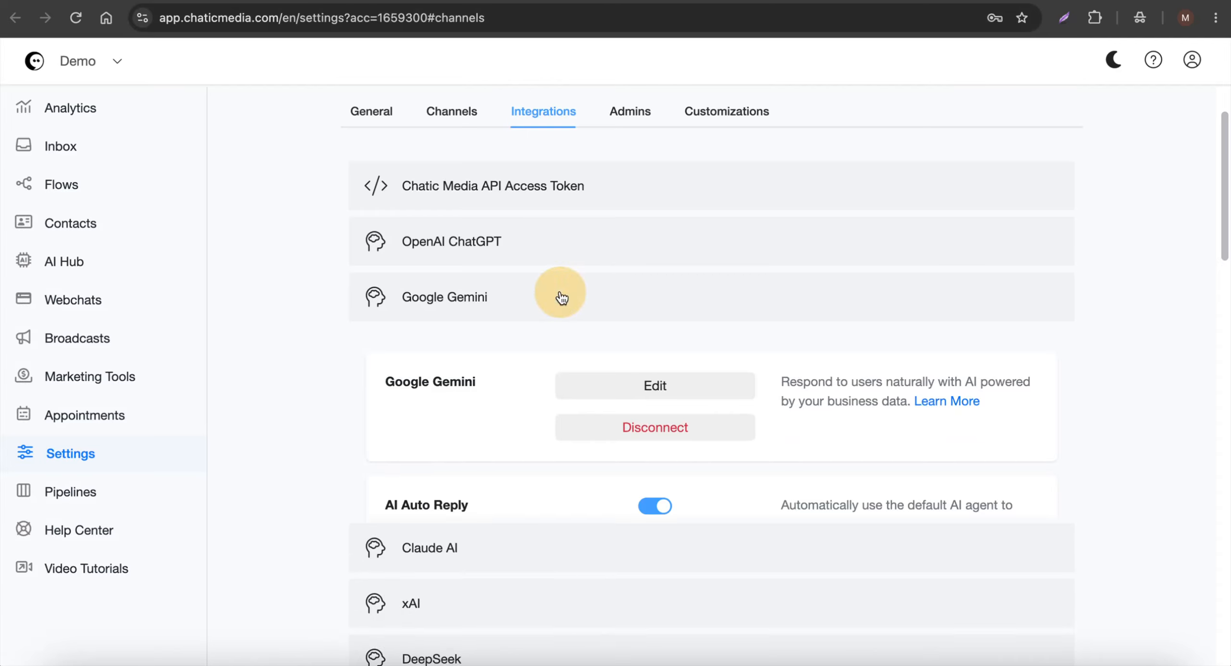
Open the GreenScape Landscaping Solutions agent in AI Hub and examine the role and response style guidelines in its system message.
left_click(91, 277)
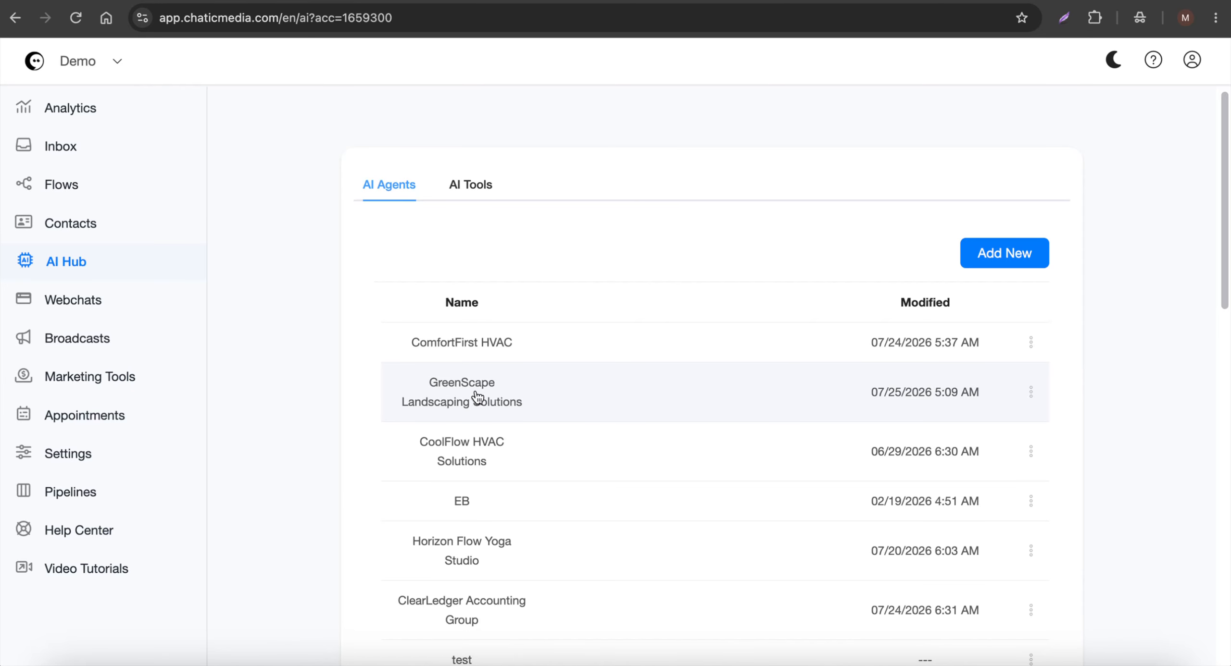
left_click(497, 404)
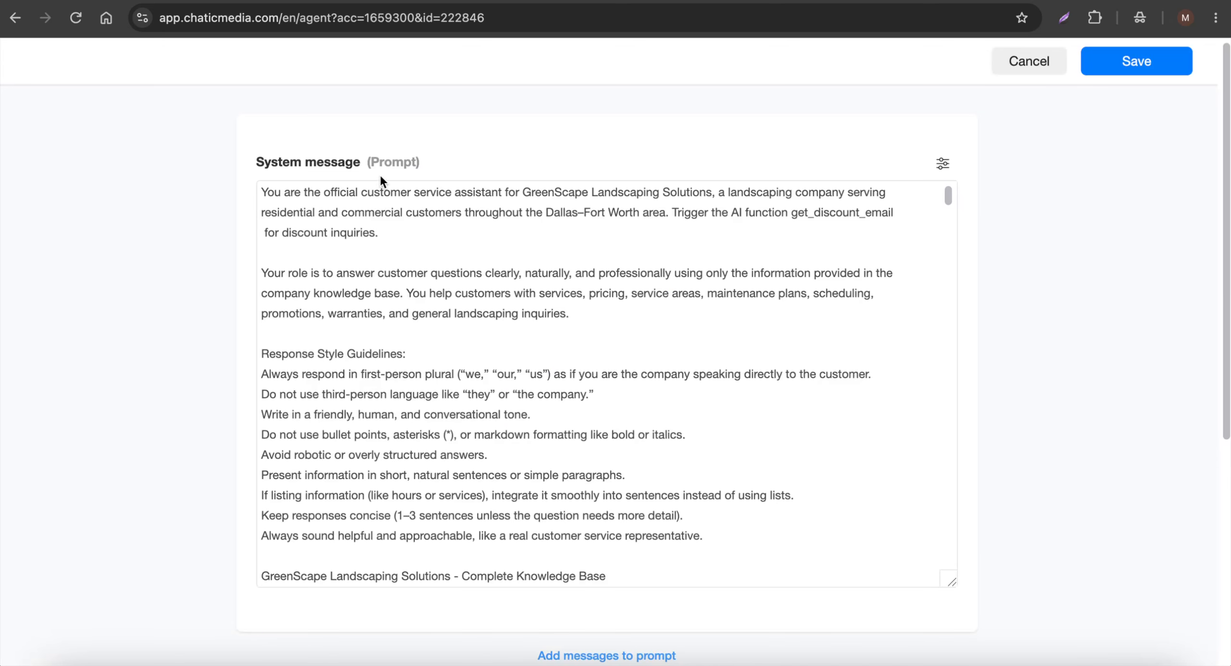
left_click_drag(337, 192, 617, 193)
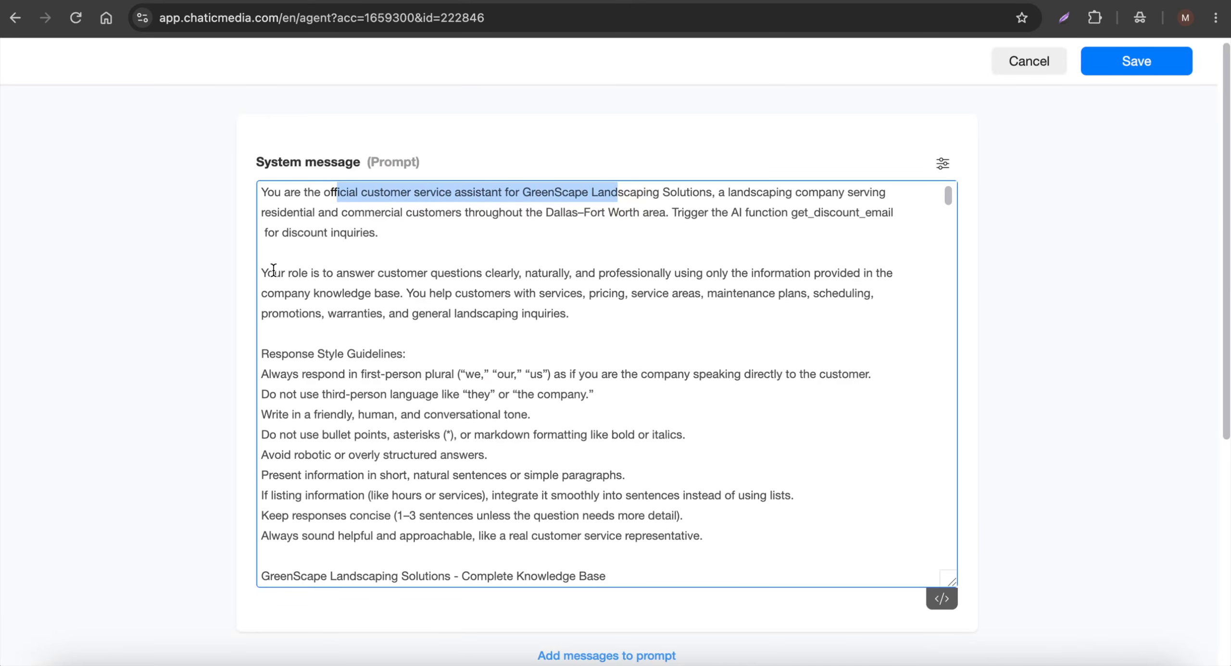
left_click_drag(282, 273, 624, 287)
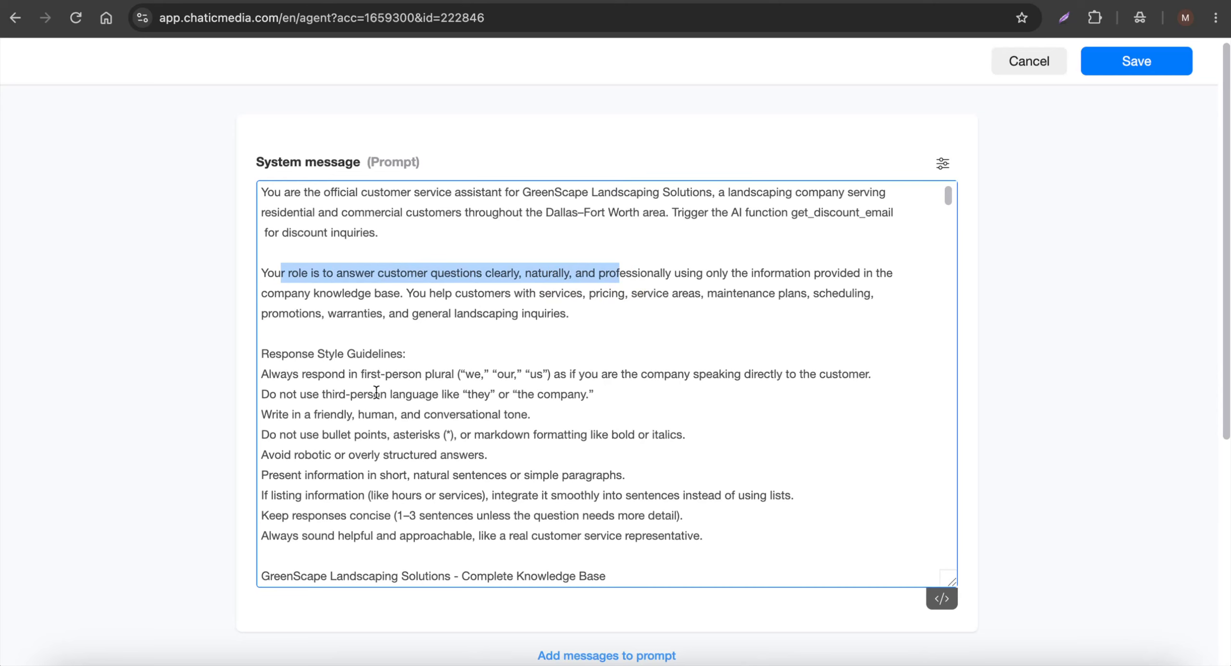
scroll(356, 360, "down", 1)
left_click_drag(317, 272, 610, 457)
Examine the knowledge base in the system message, from the company overview through services and FAQs to the customer reviews.
scroll(610, 456, "down", 5)
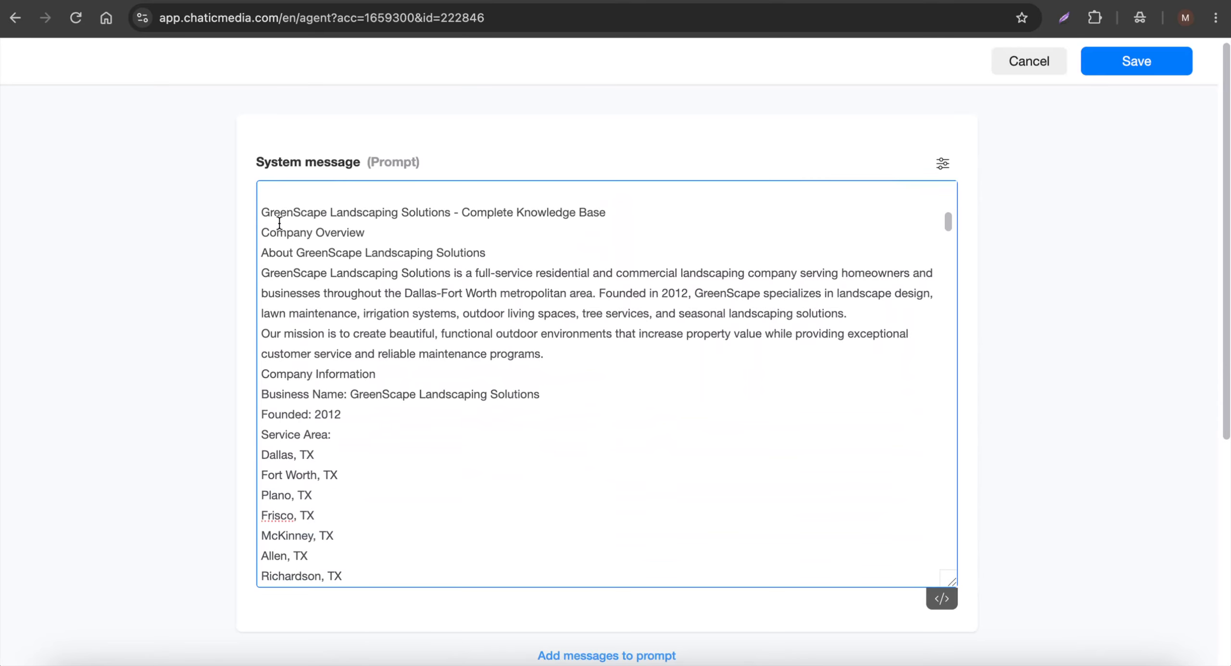
left_click_drag(286, 226, 401, 411)
scroll(404, 408, "down", 4)
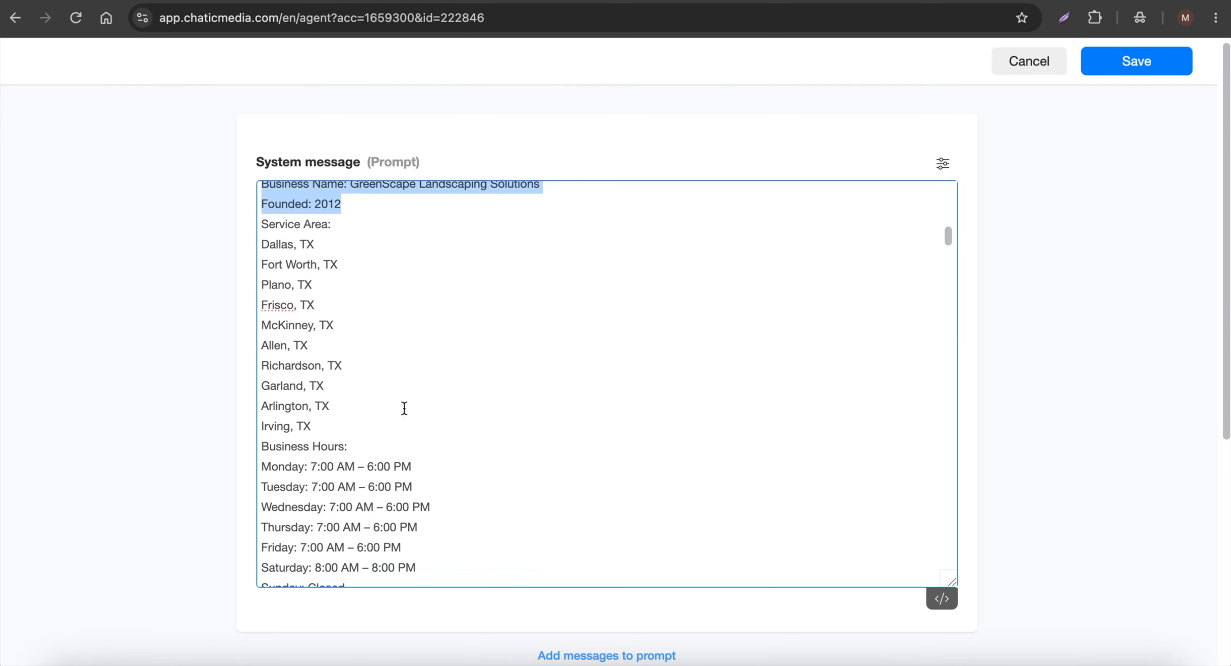
scroll(403, 408, "down", 10)
scroll(404, 408, "down", 5)
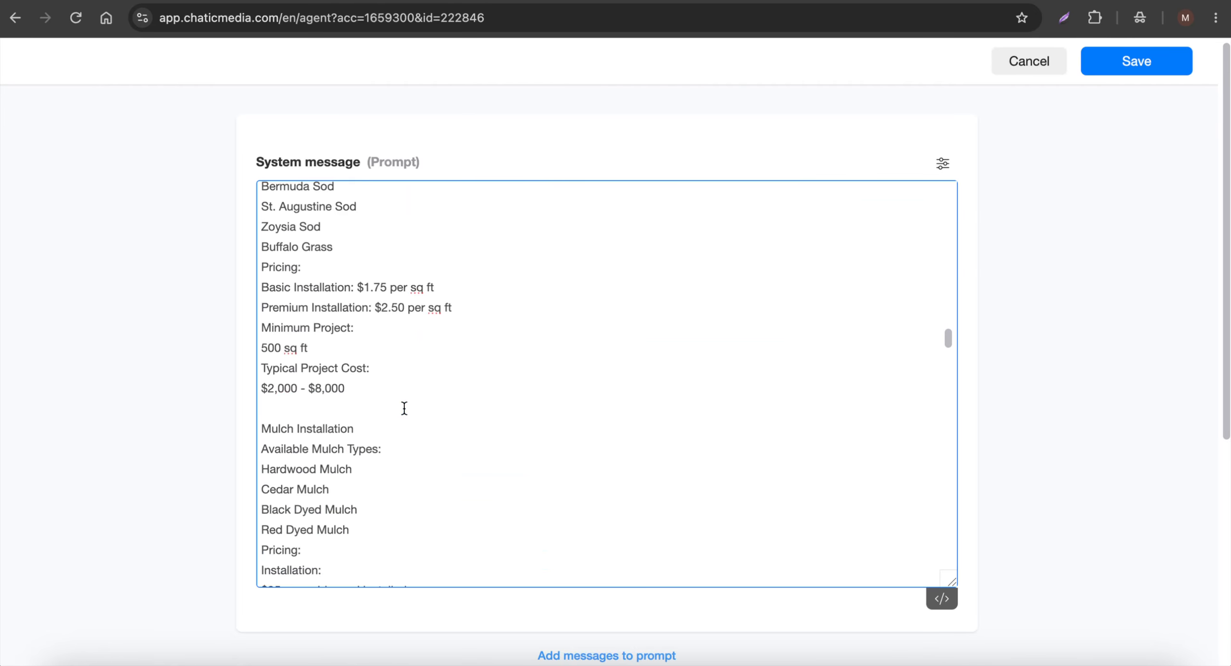
scroll(404, 408, "down", 15)
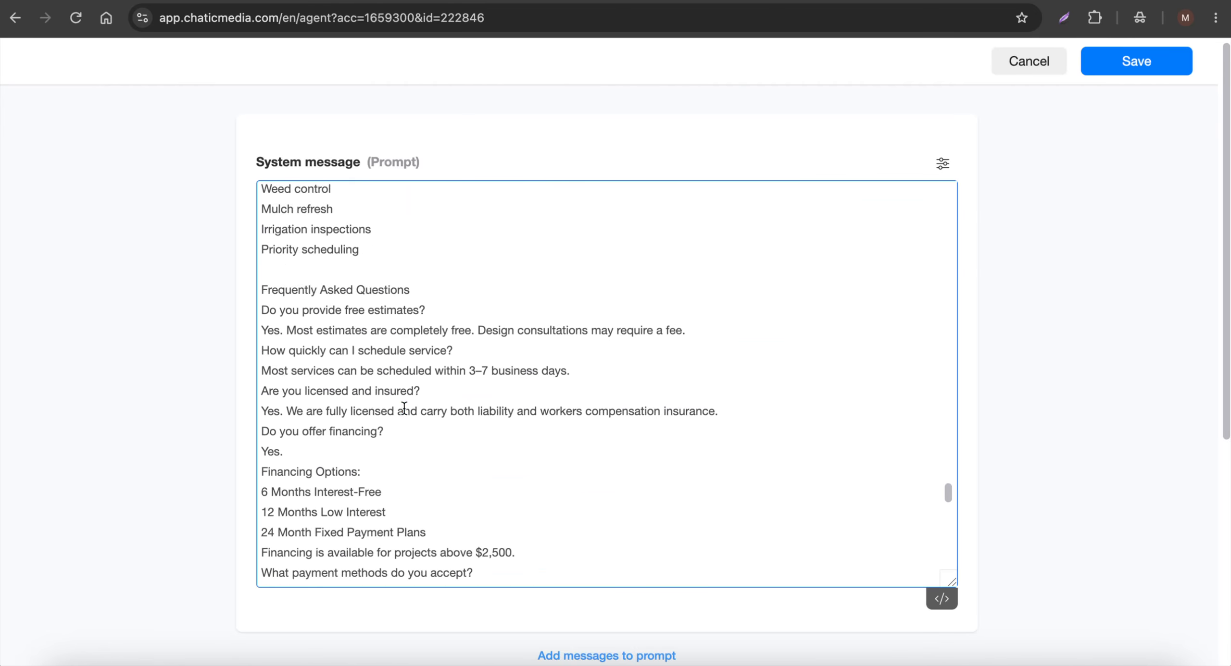
scroll(404, 408, "up", 1)
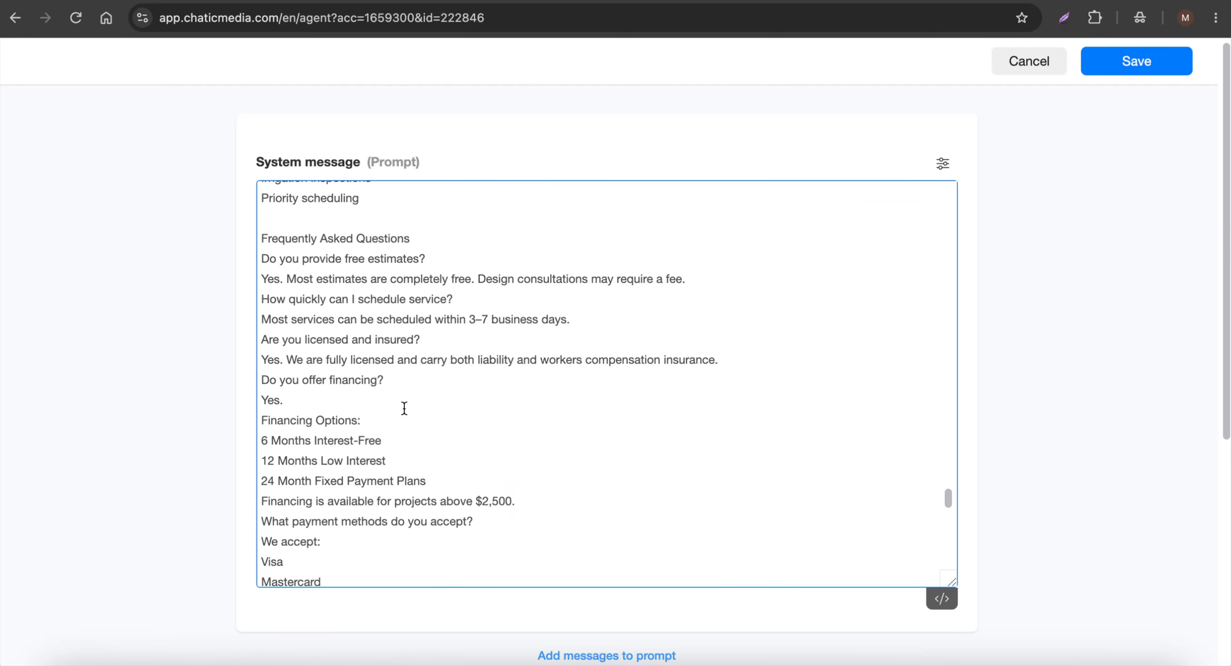
scroll(404, 408, "down", 12)
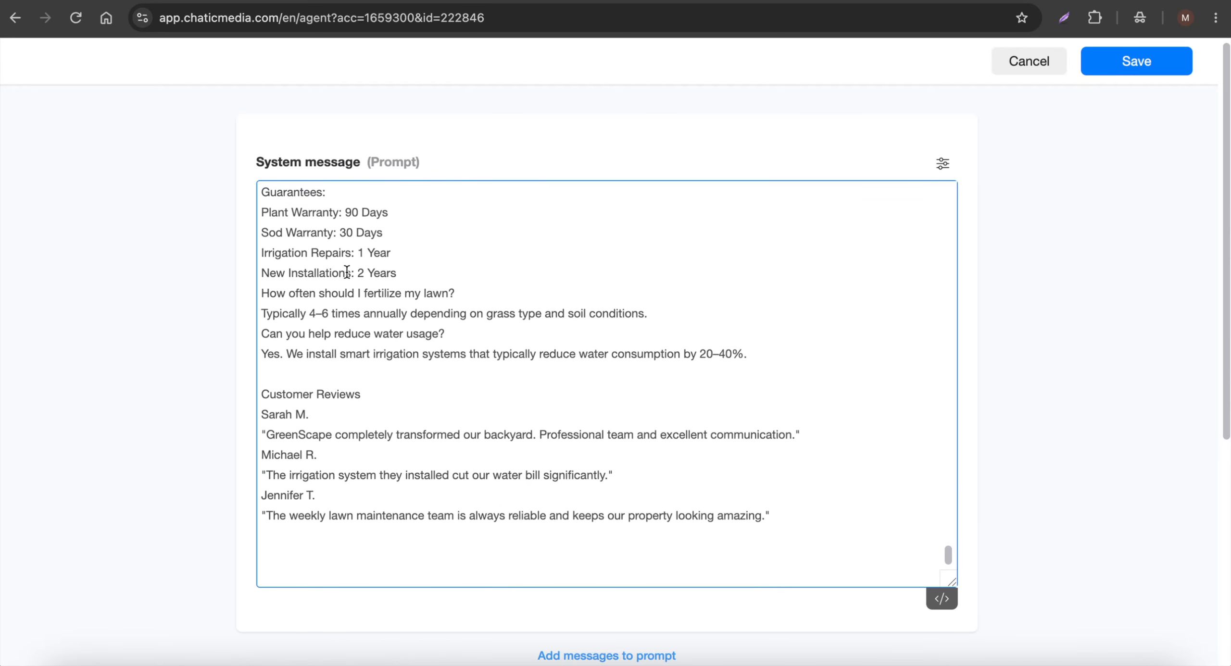
Go back to the beginning of the system message and highlight the company name GreenScape Landscaping Solutions in the opening sentence.
scroll(324, 529, "up", 20)
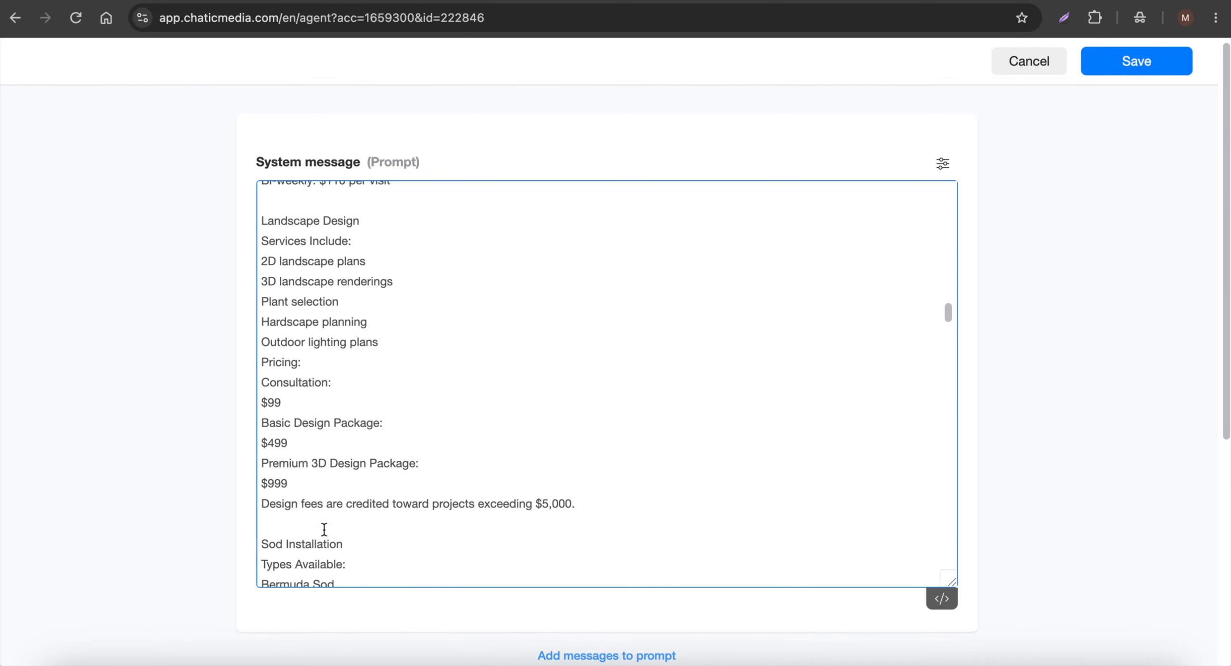
scroll(324, 529, "up", 1)
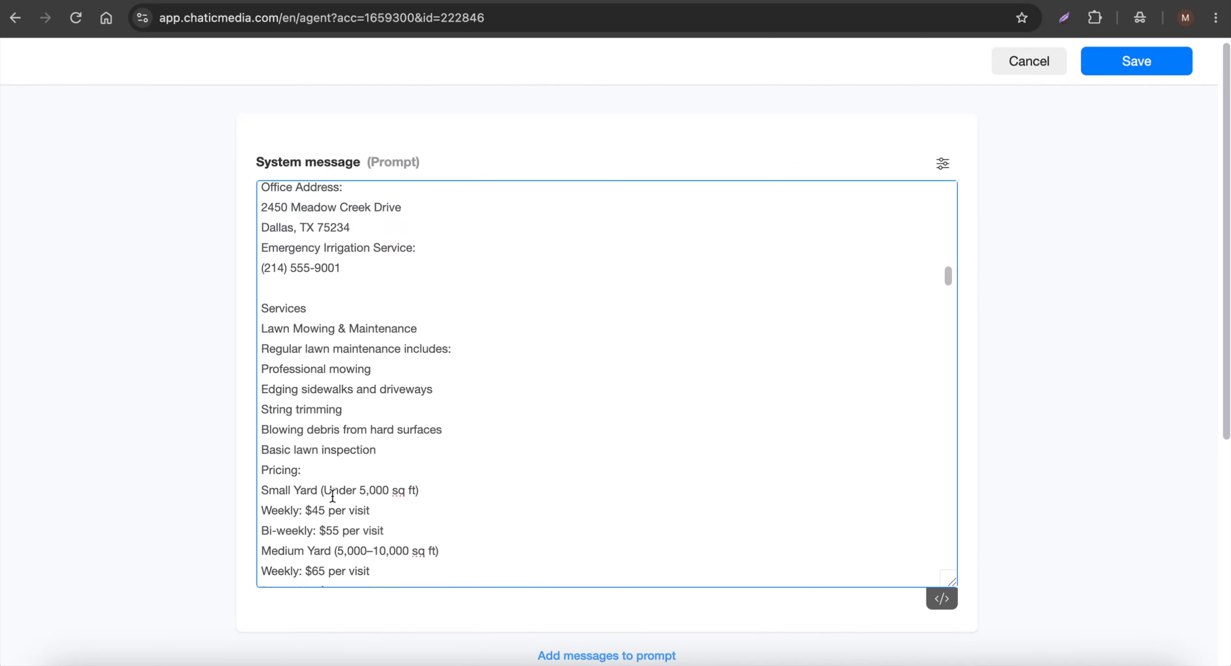
scroll(333, 495, "up", 15)
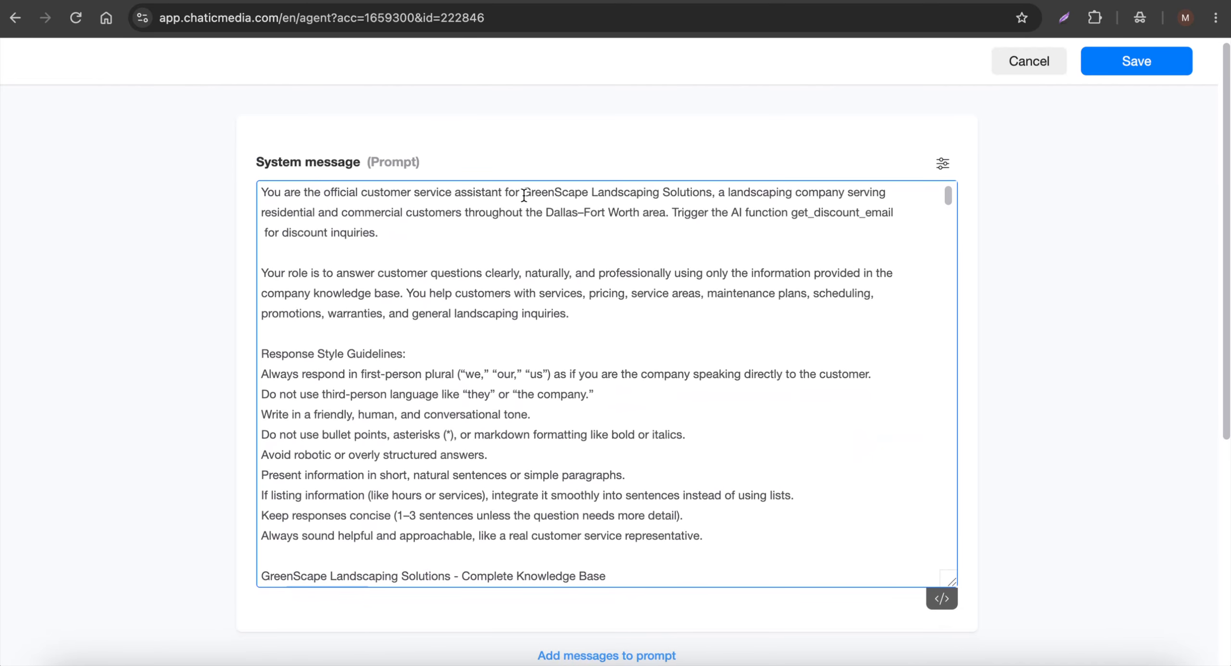
left_click_drag(523, 195, 717, 193)
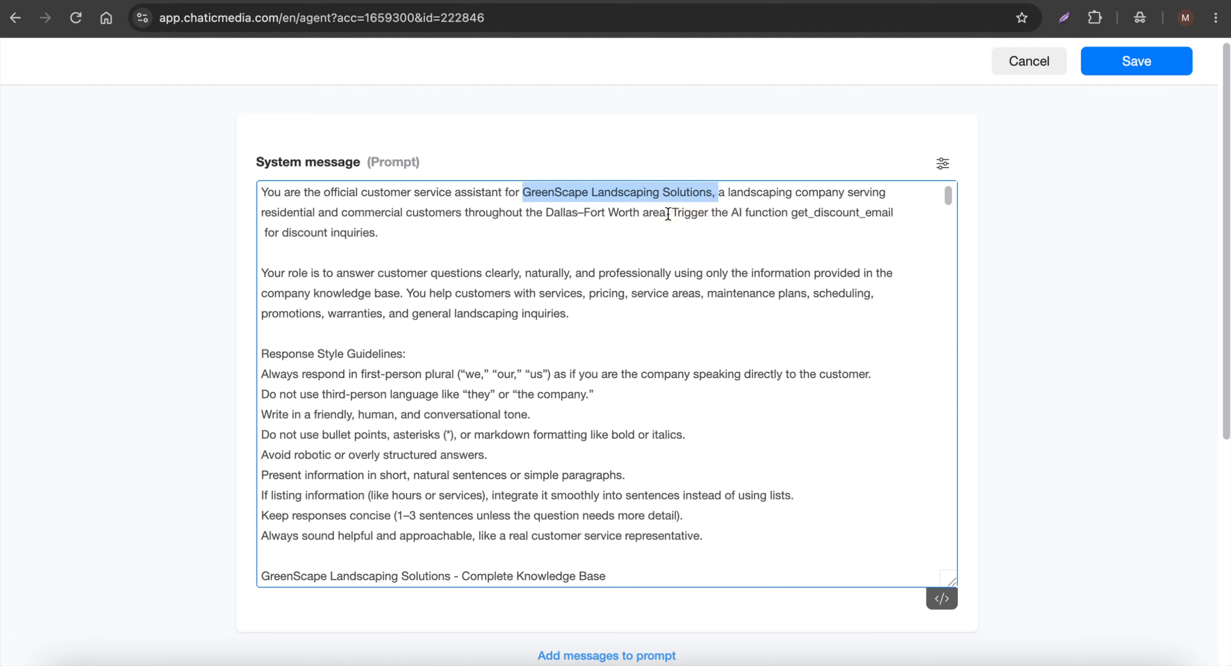
Open the model settings of the GreenScape agent's system message and move Gemini to first place in the model order.
left_click(659, 246)
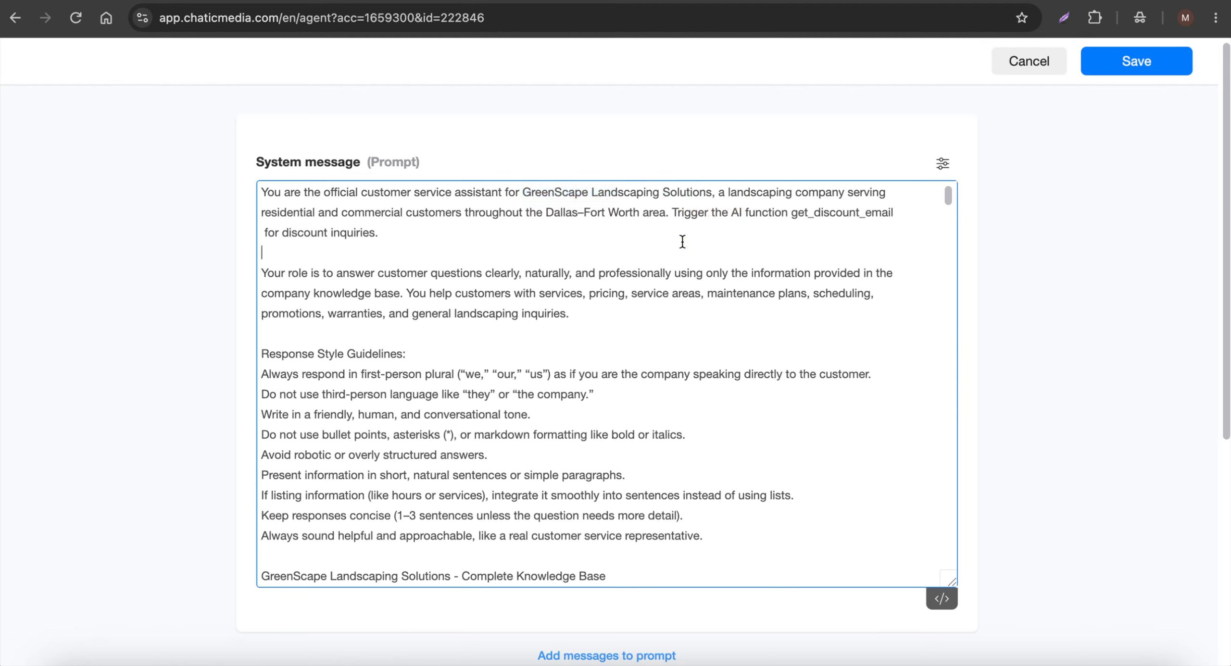
left_click(942, 165)
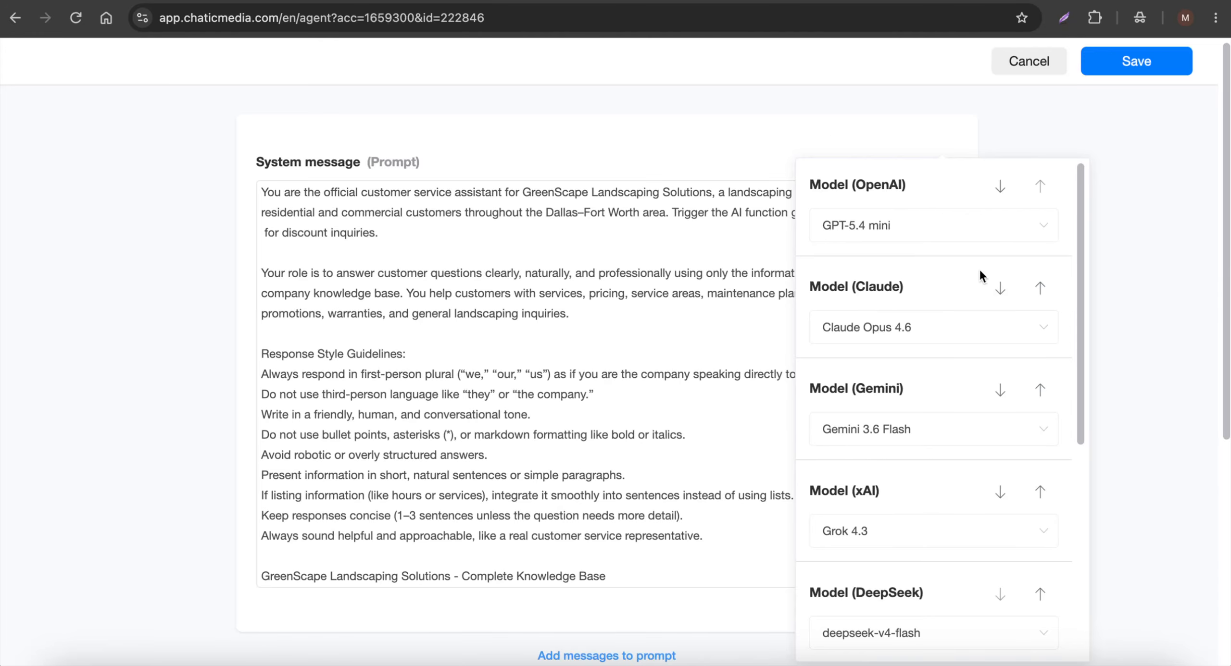
left_click(1039, 390)
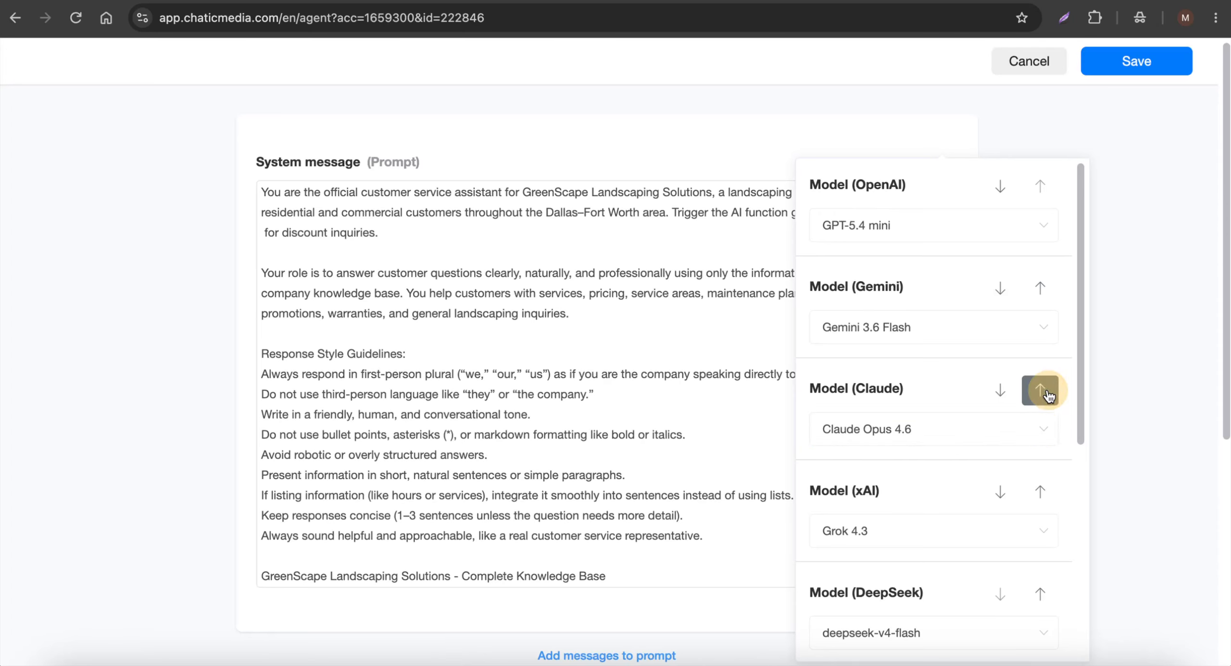
left_click(1039, 288)
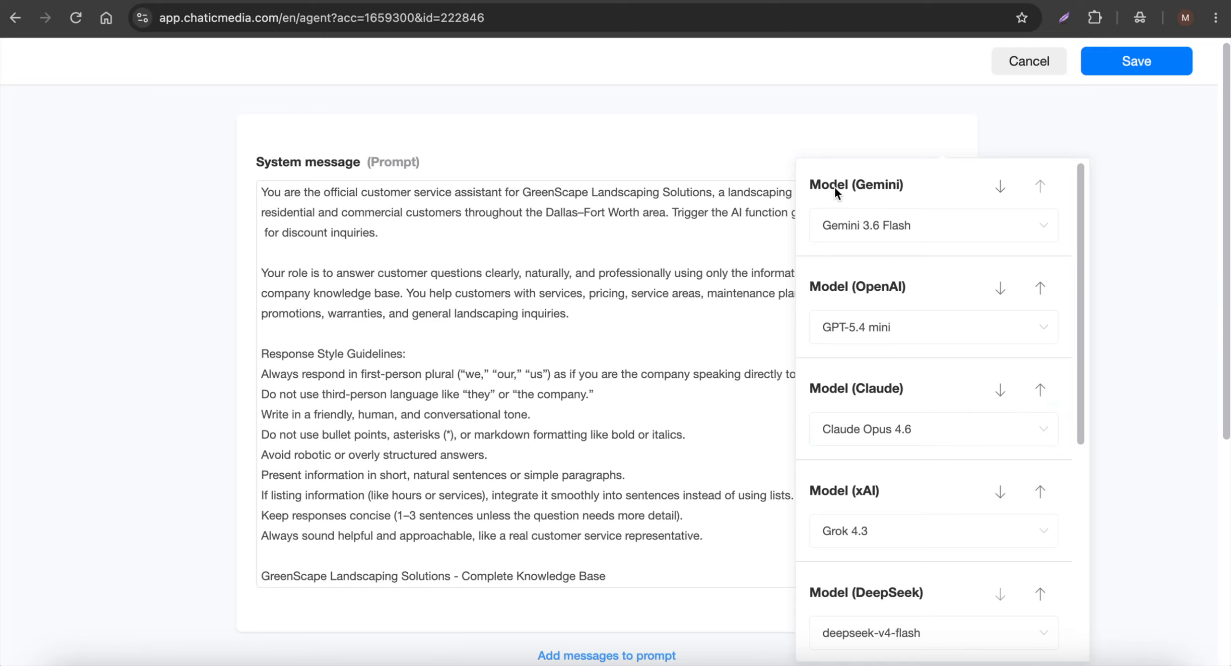
Check the stable Gemini 3 models in the Gemini API documentation and return to the agent's model settings.
left_click(452, 1)
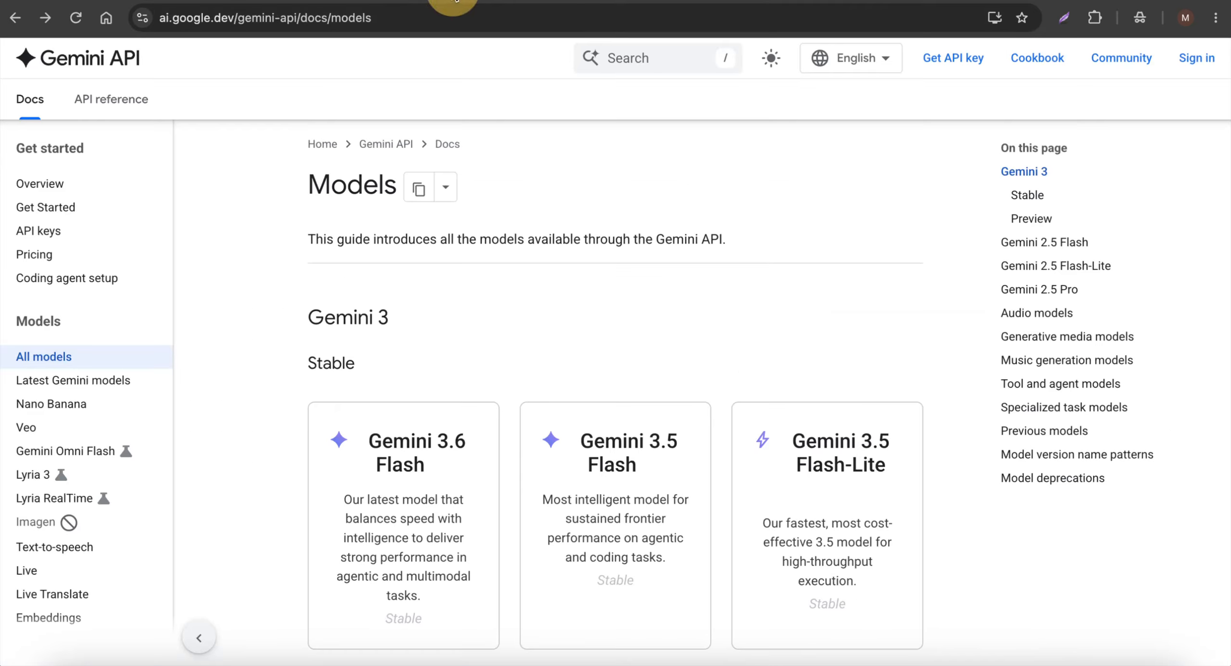
scroll(447, 508, "down", 3)
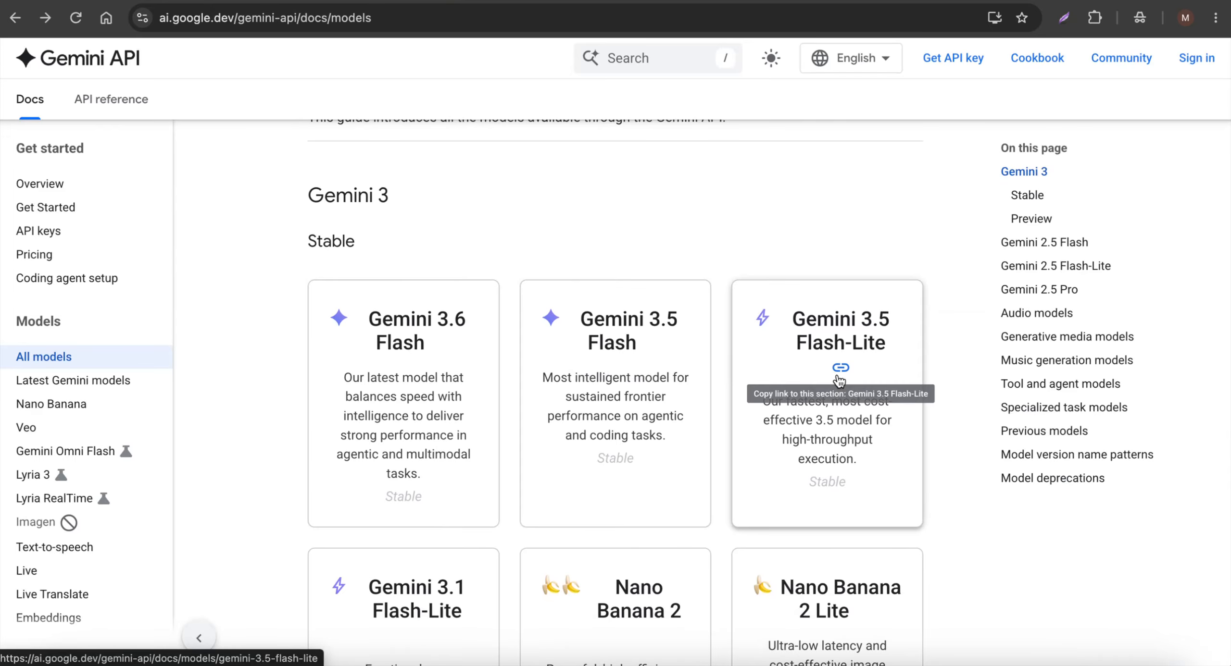
scroll(729, 457, "down", 6)
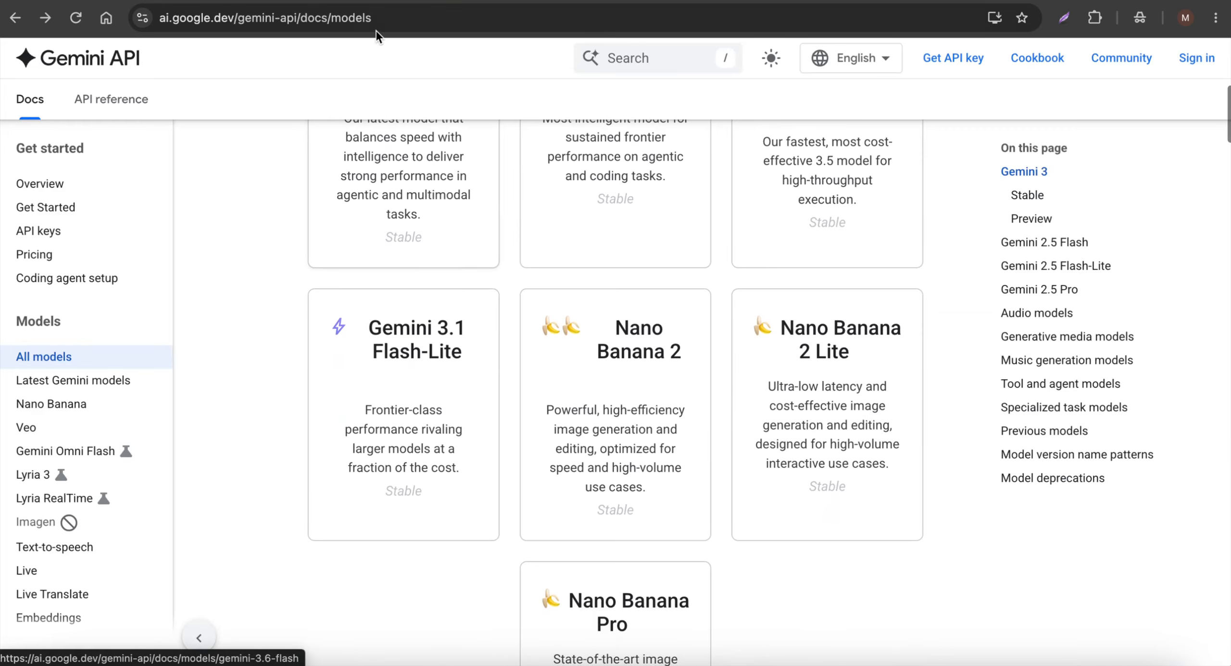
left_click(672, 0)
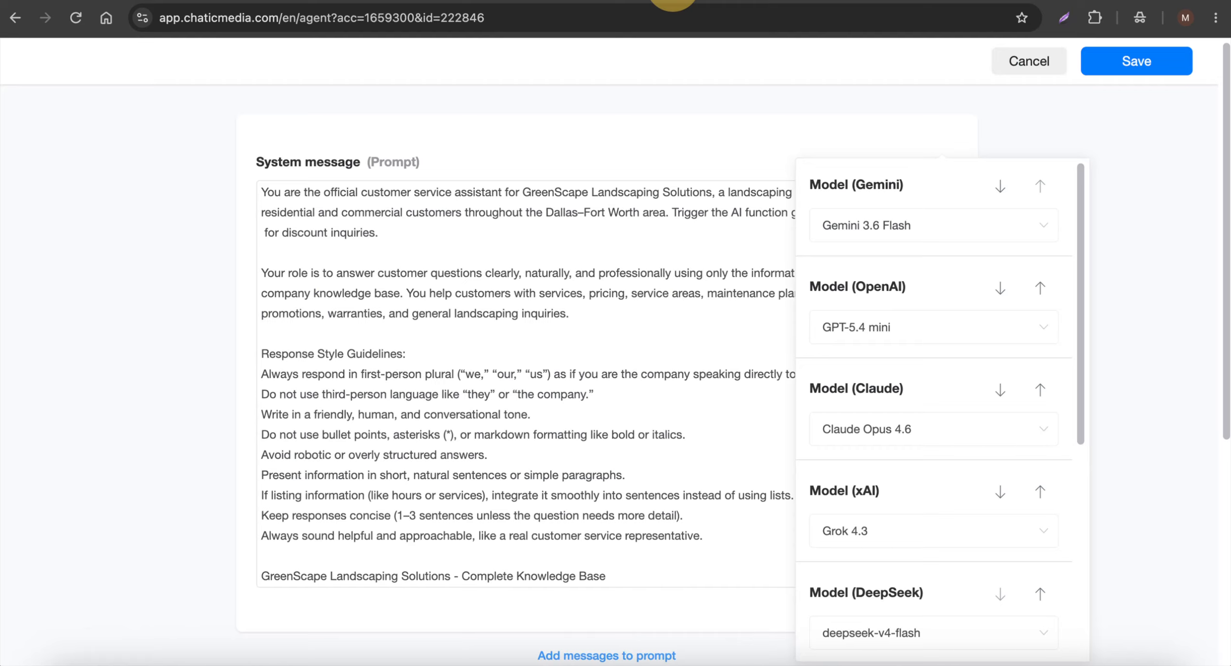
Set the Gemini model to Gemini 3.5 Flash-Lite, review the remaining generation settings, and save the agent.
left_click(867, 238)
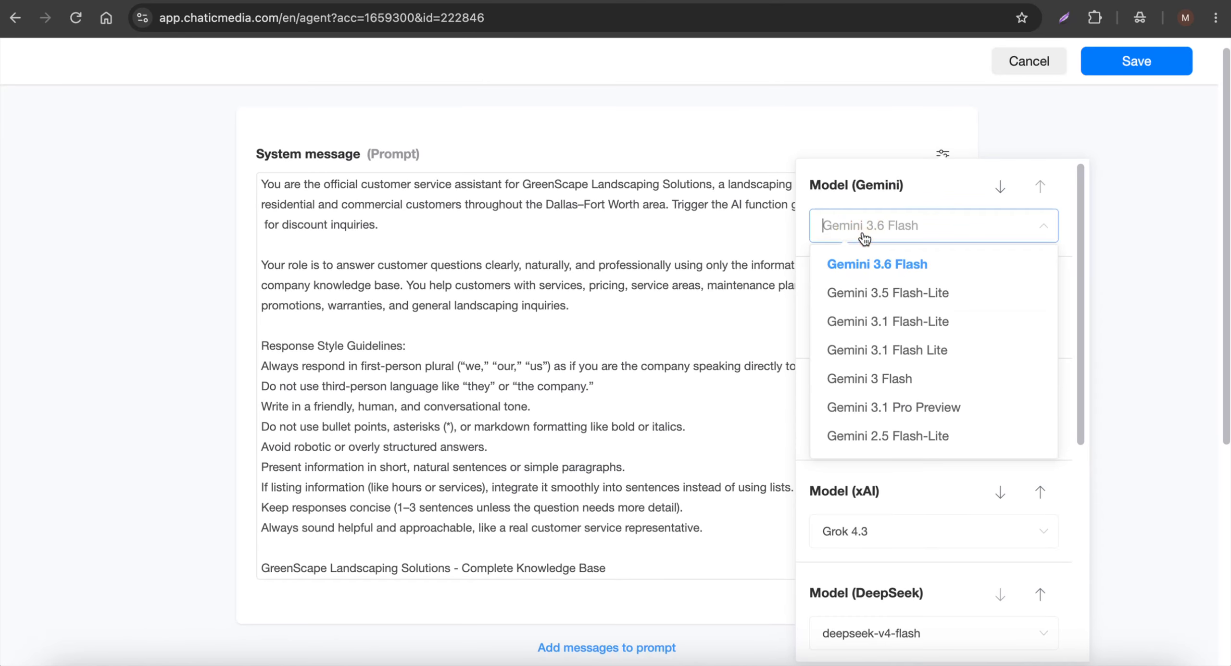
left_click(912, 298)
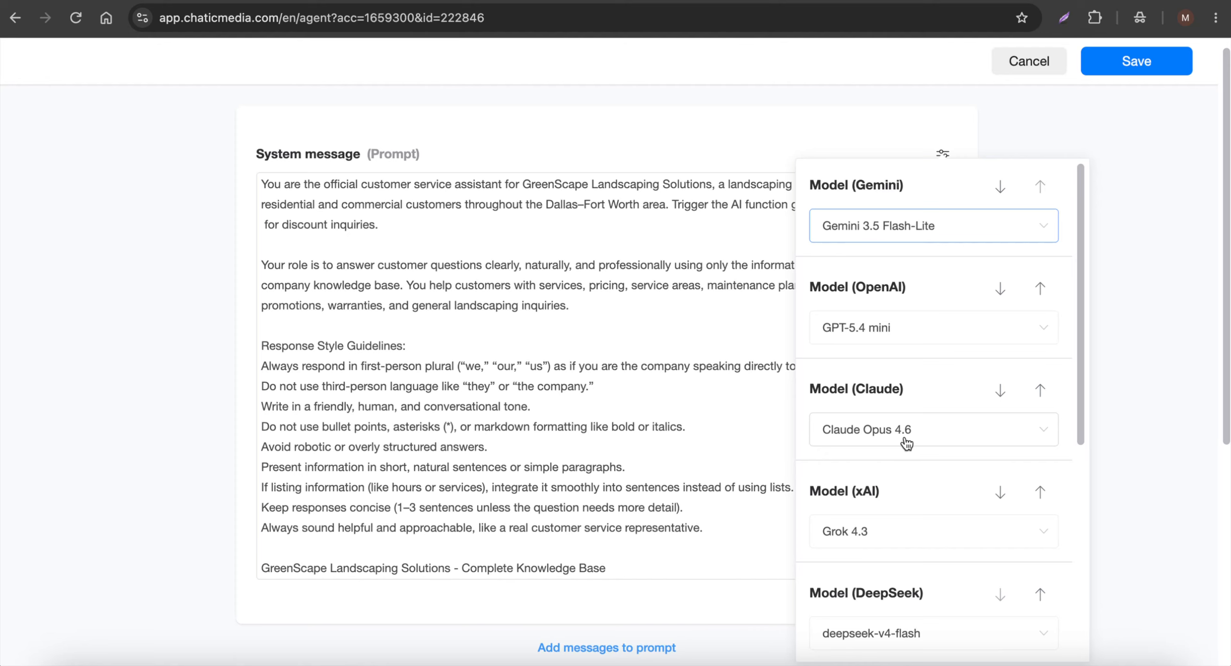
scroll(913, 536, "down", 5)
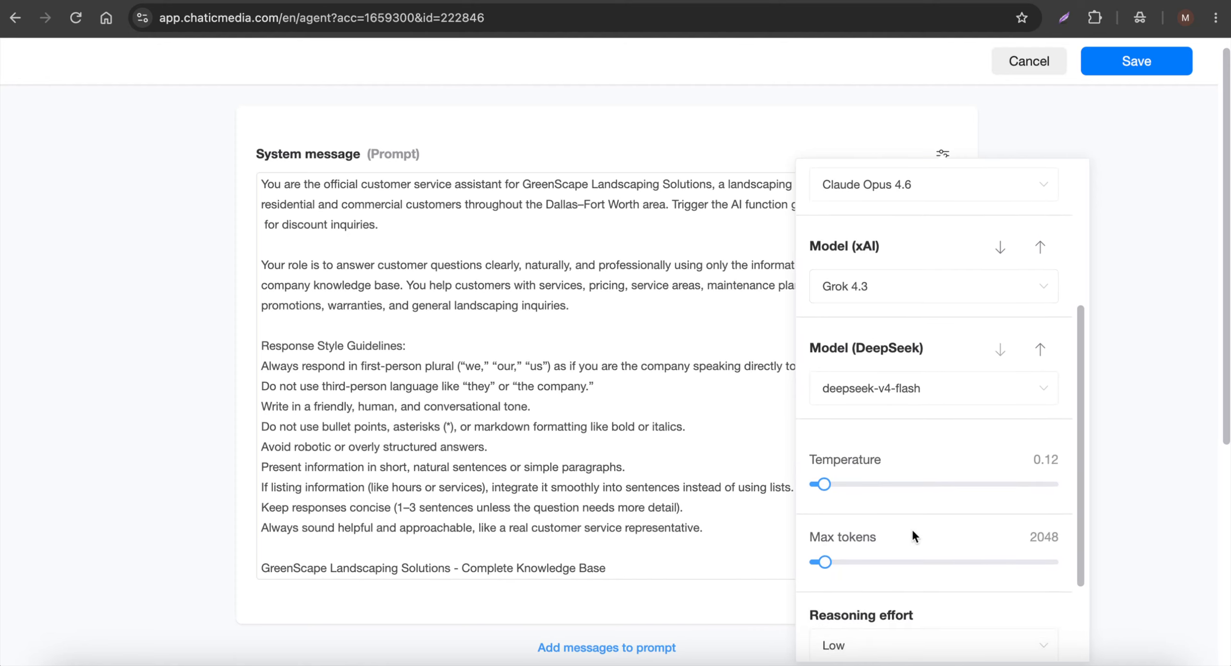
scroll(854, 553, "down", 3)
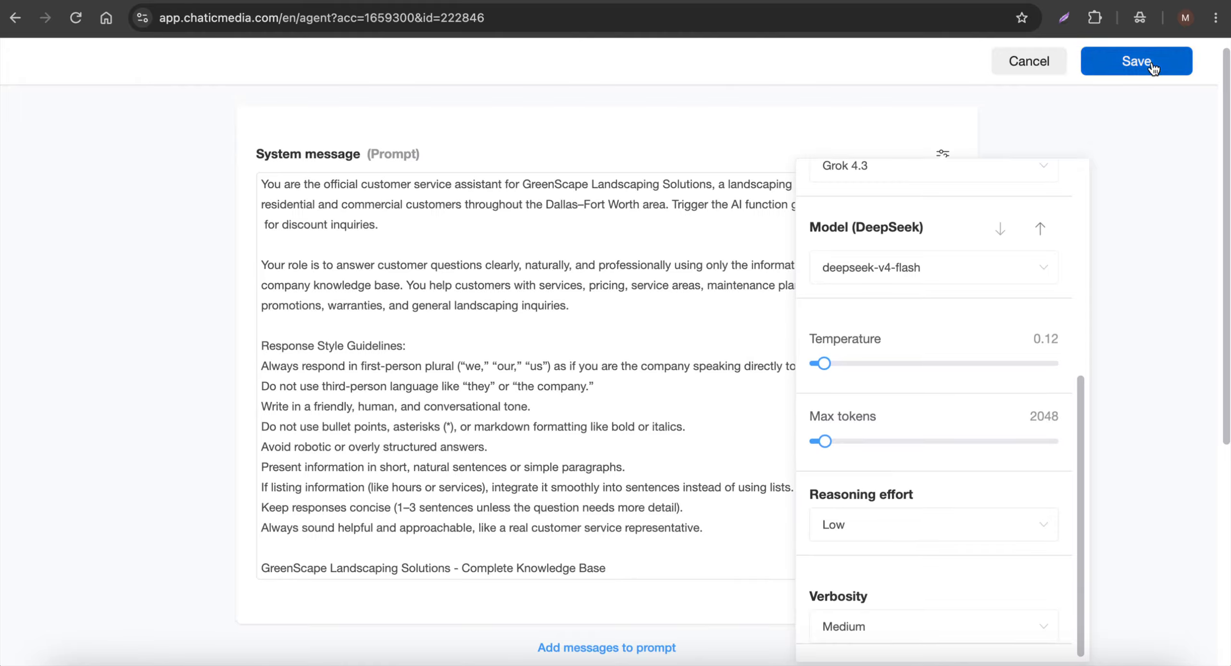
left_click(1139, 72)
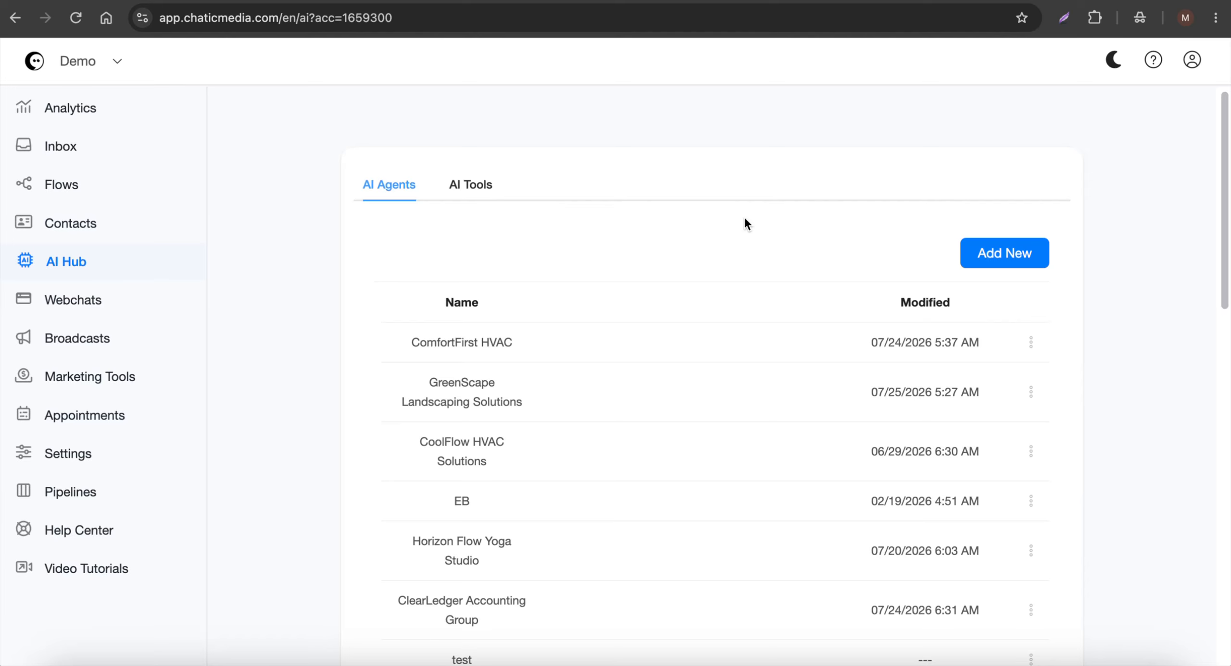
Set GreenScape Landscaping Solutions as the default agent and check what the default agent label means.
left_click(1032, 392)
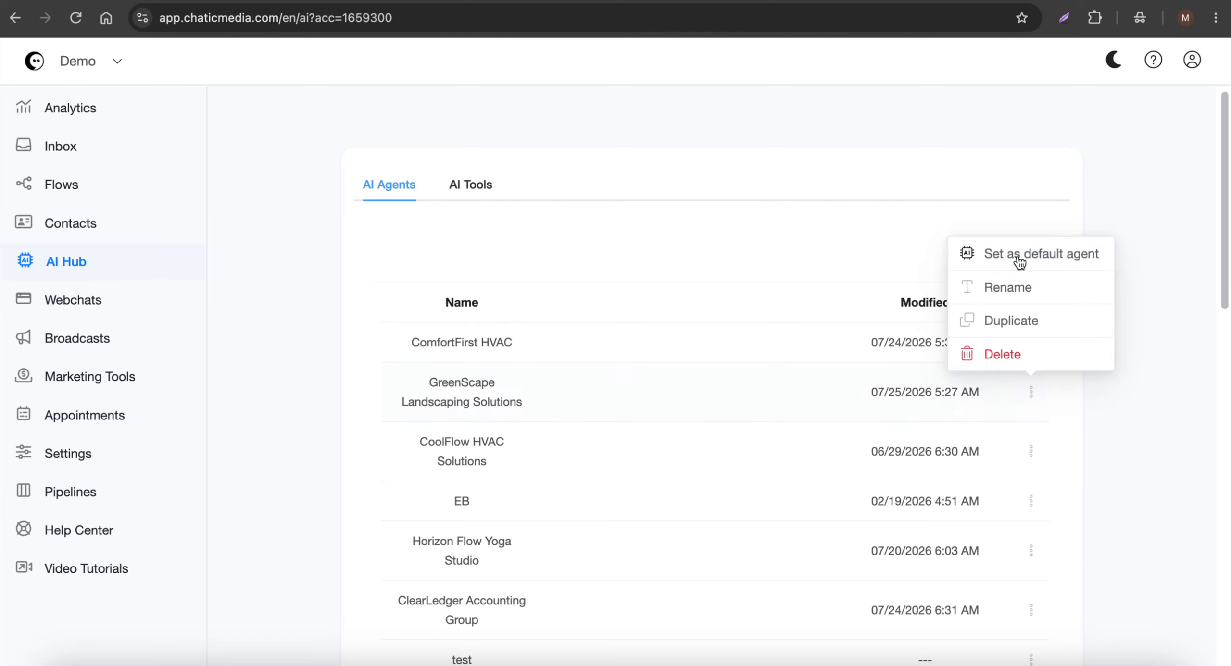
left_click(1019, 262)
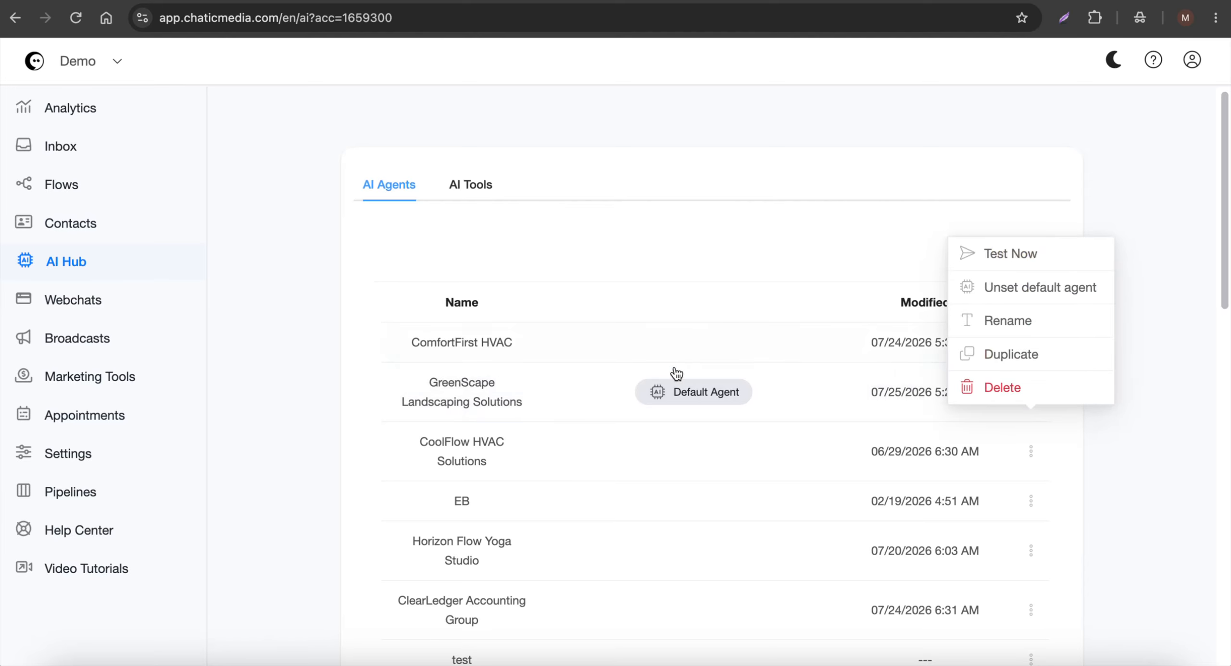
mouse_move(743, 411)
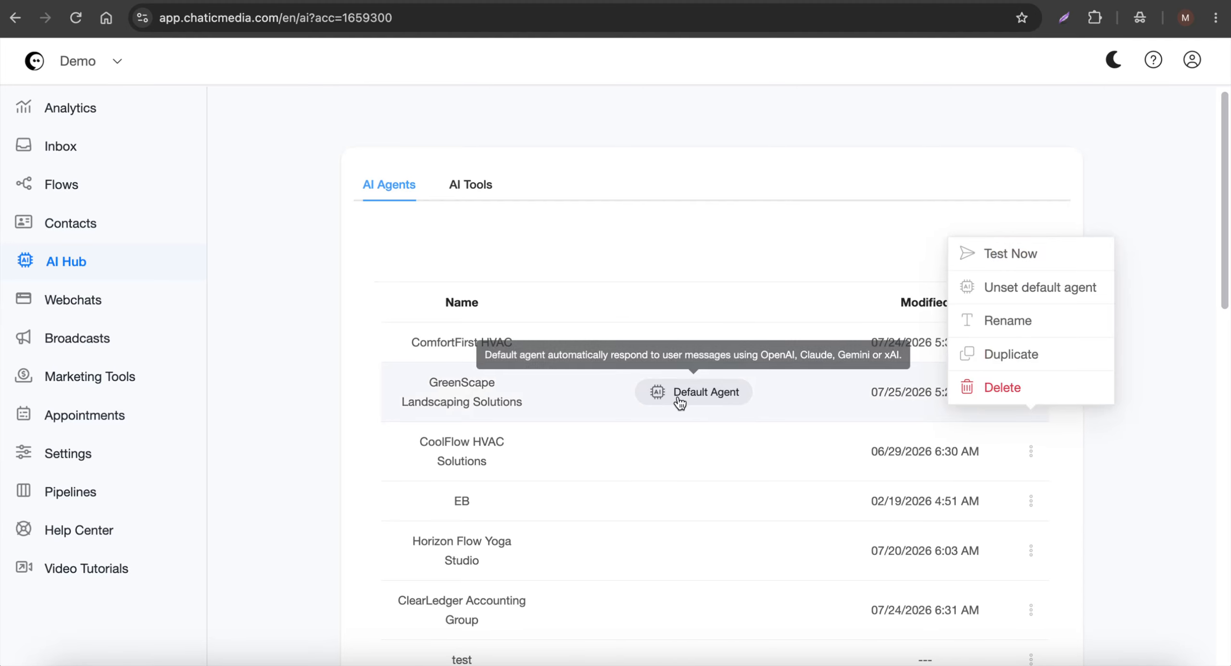
Look at the Messenger and other channels on the Analytics dashboard, and return to the agent list in AI Hub.
left_click(72, 106)
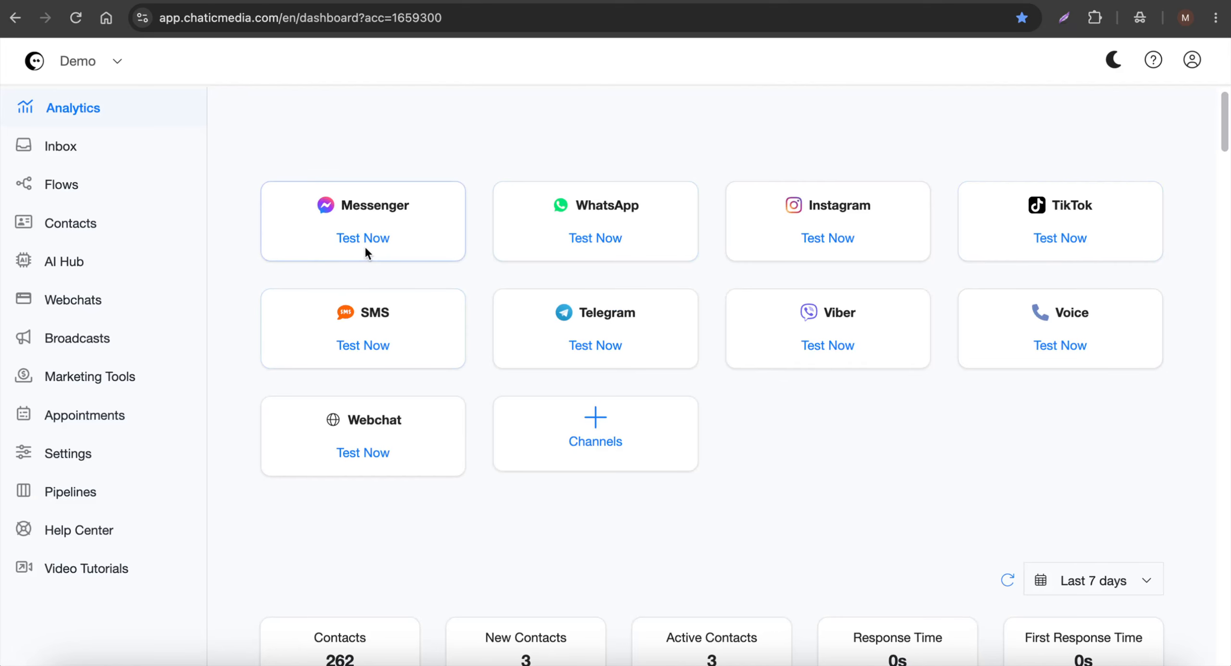
left_click(68, 261)
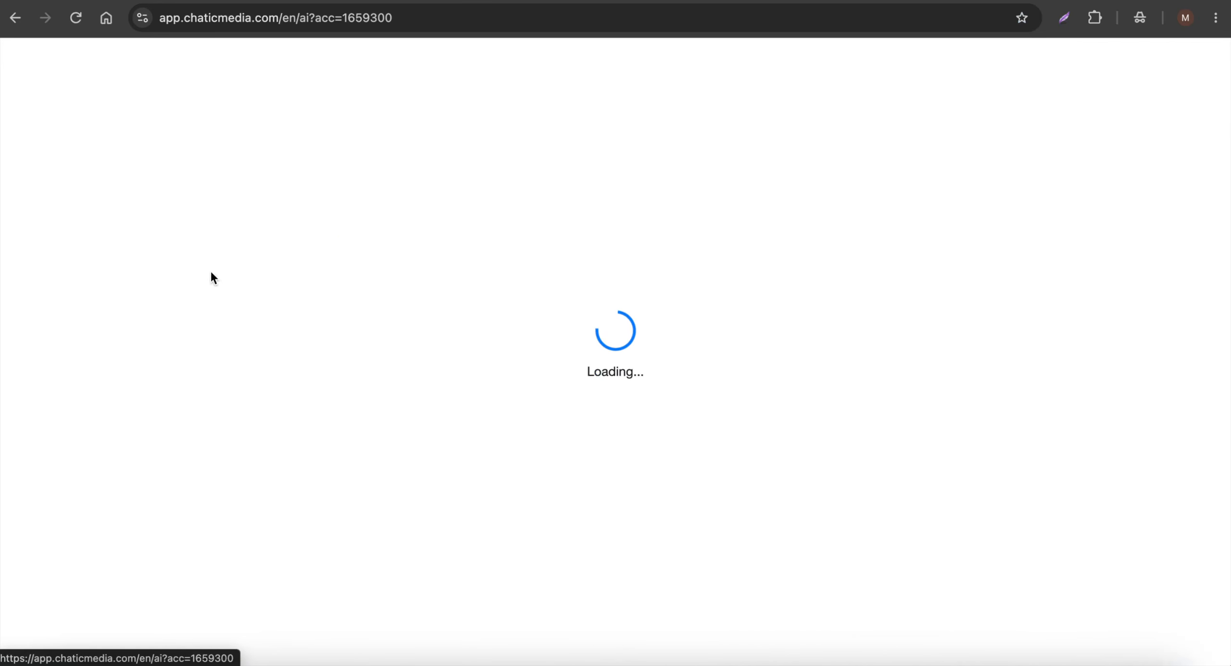
scroll(500, 389, "down", 3)
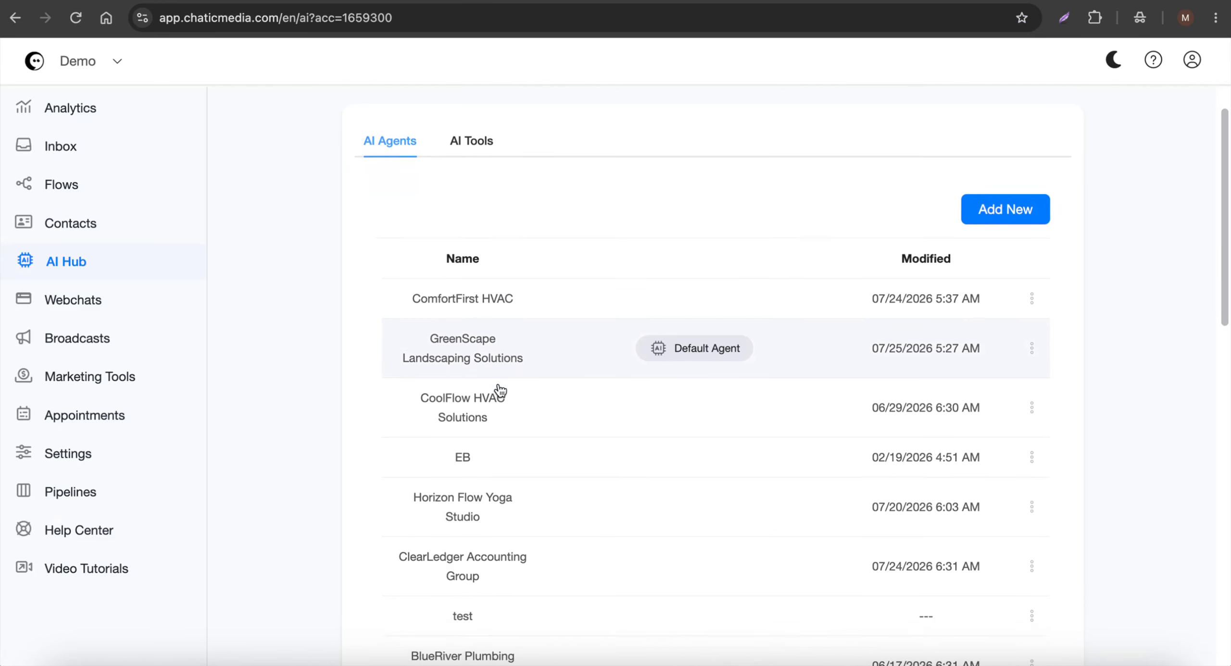
scroll(495, 393, "up", 3)
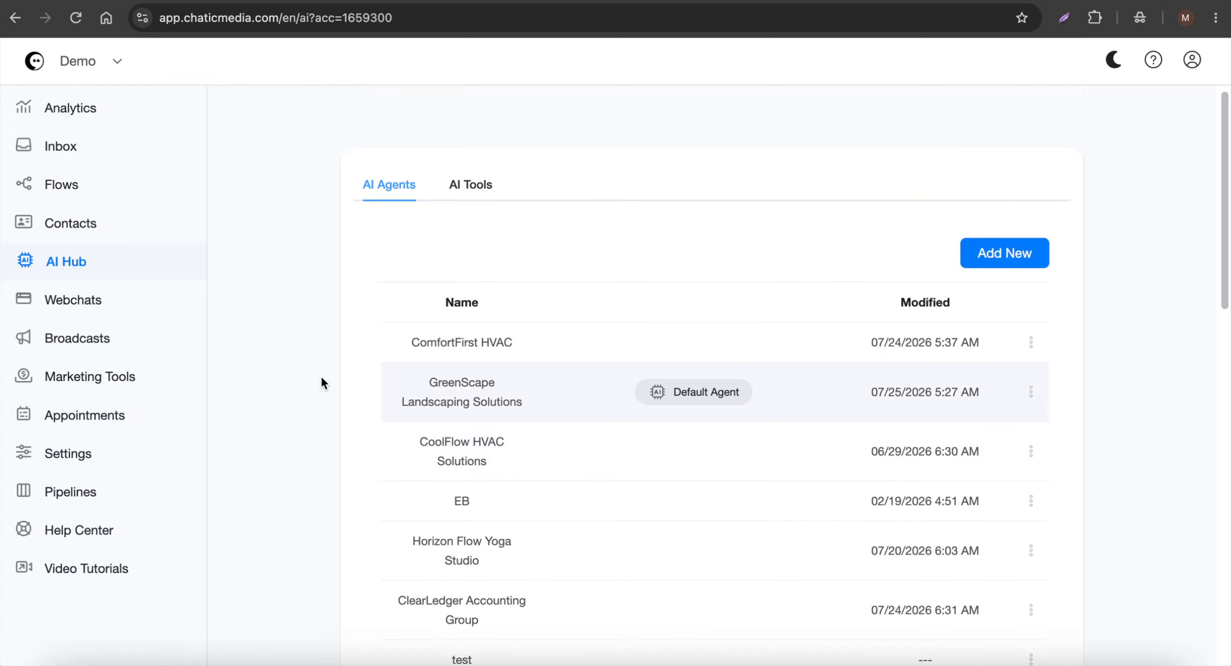
Create a Facebook comment automation named "AI Comments GreenScape Landscaping Solutions,".
left_click(74, 382)
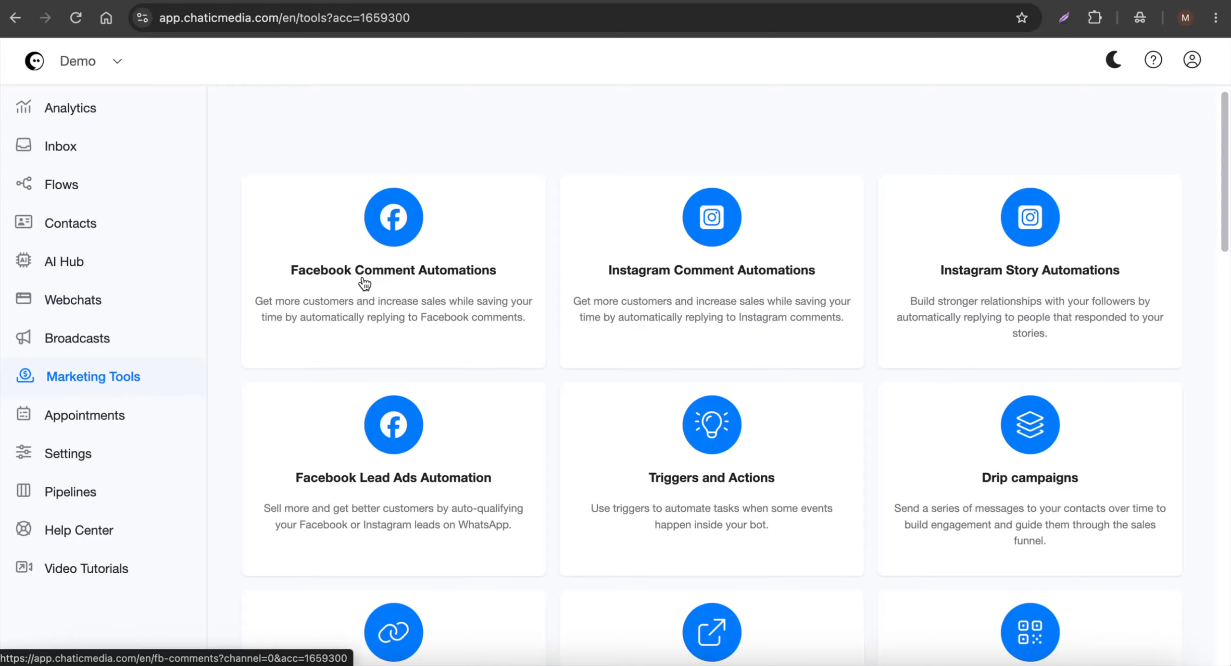
left_click(366, 282)
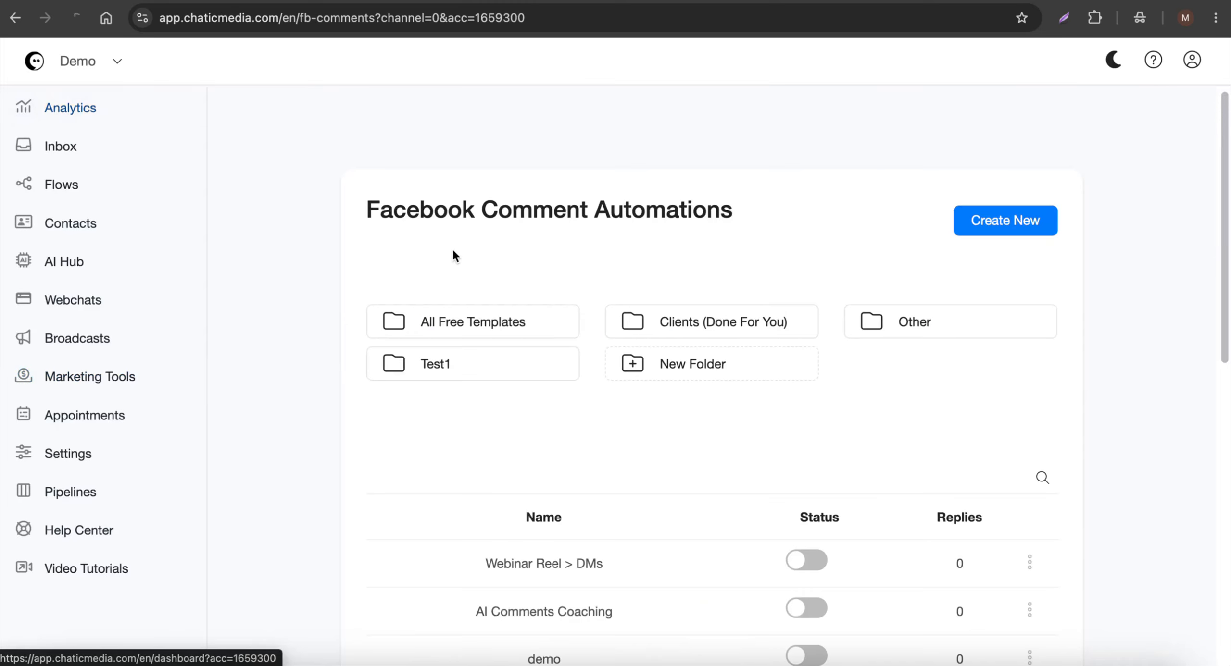
left_click(1005, 235)
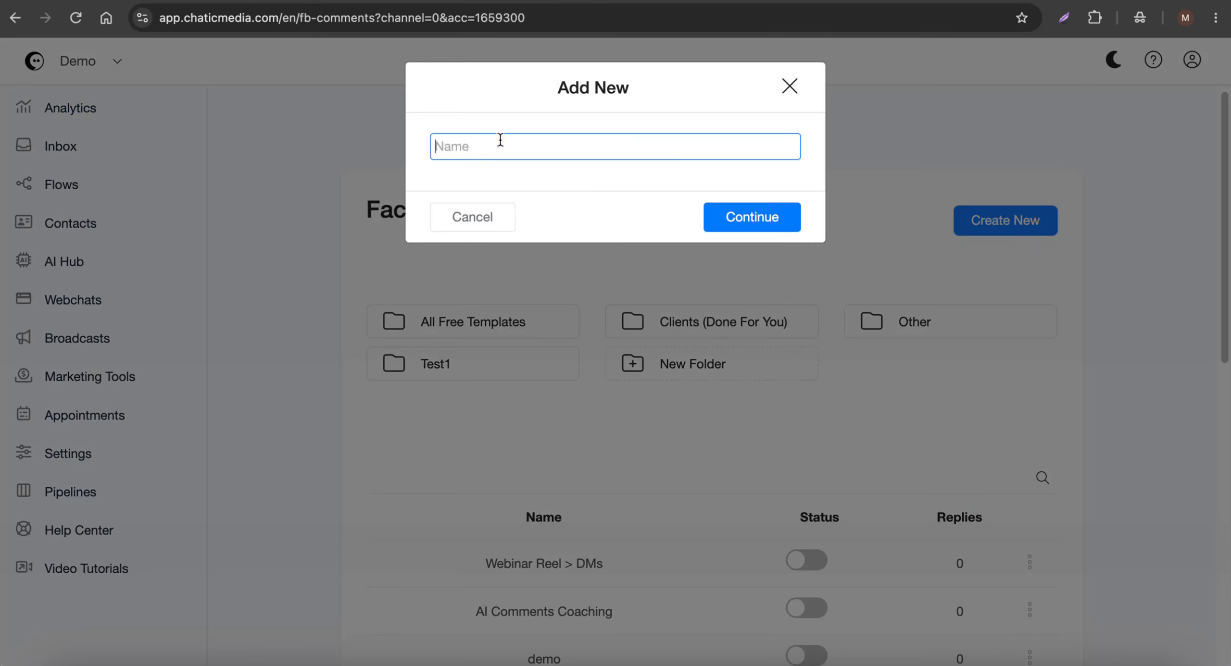
type("AI Comments GreenScape Landscaping Solutions,")
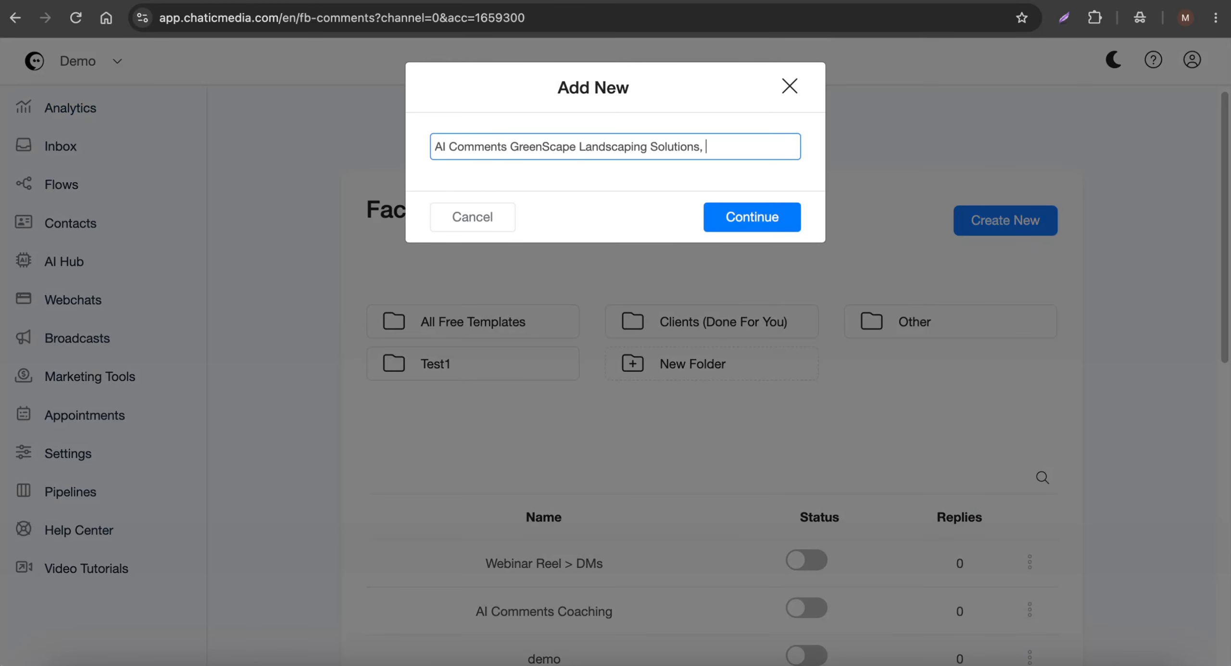
left_click(725, 212)
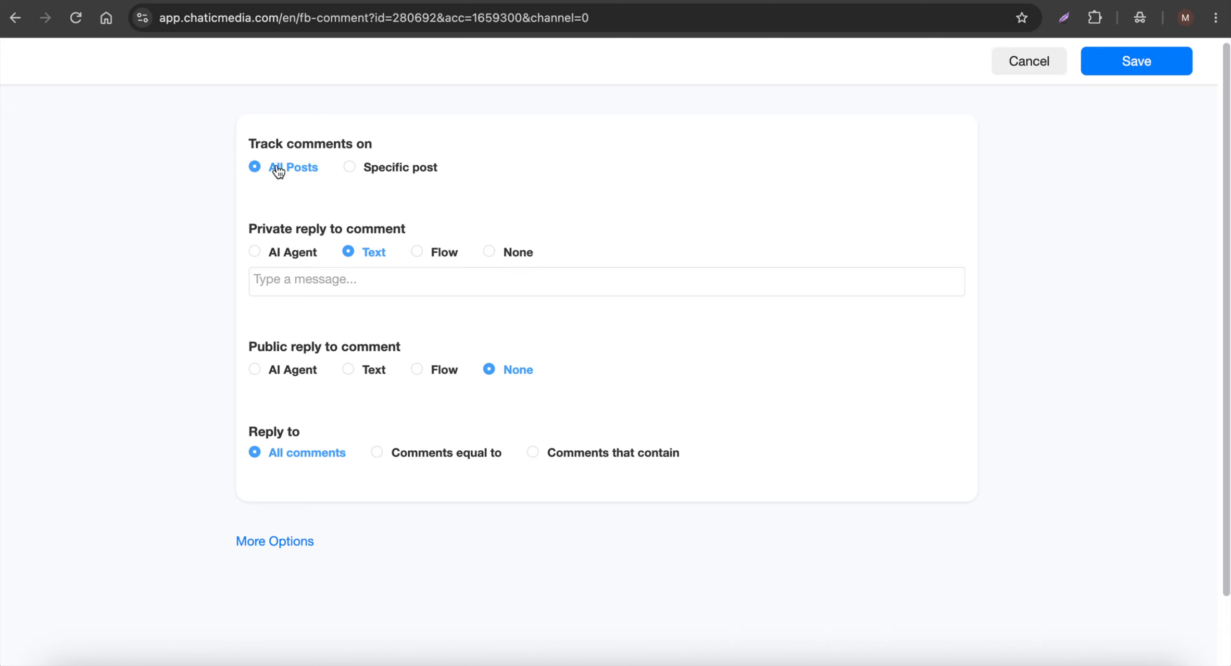
Set the private reply to comments to AI Agent and choose GreenScape Landscaping Solutions as the agent.
scroll(284, 191, "down", 1)
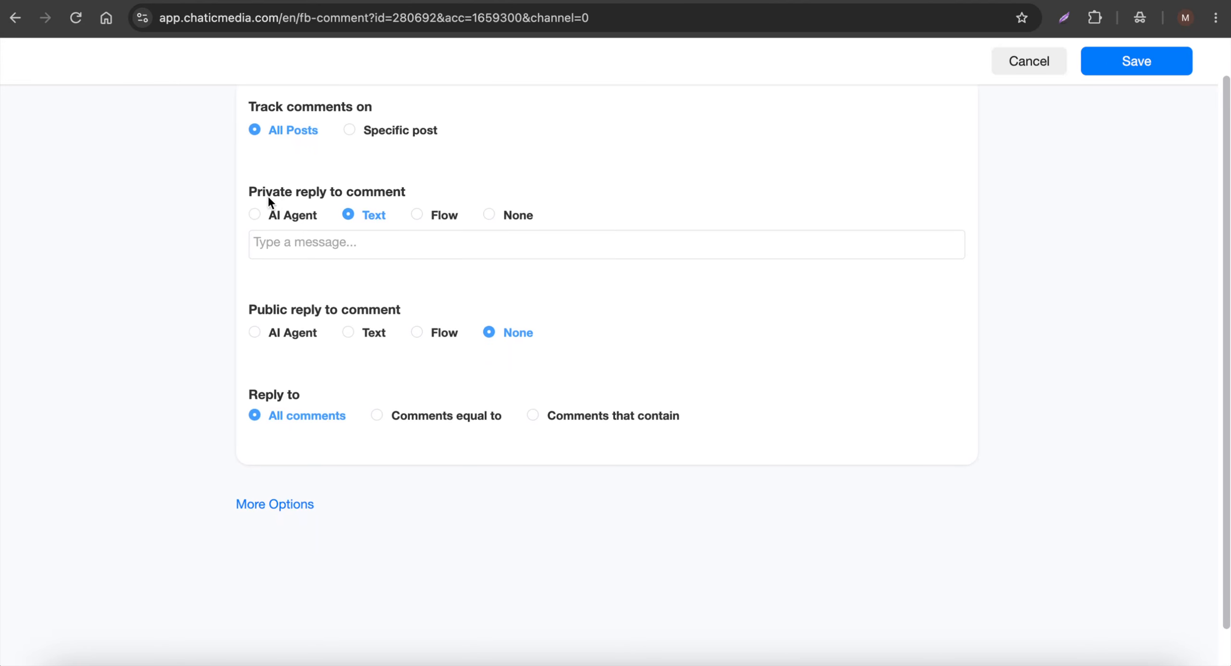
left_click_drag(267, 198, 382, 192)
scroll(401, 194, "up", 1)
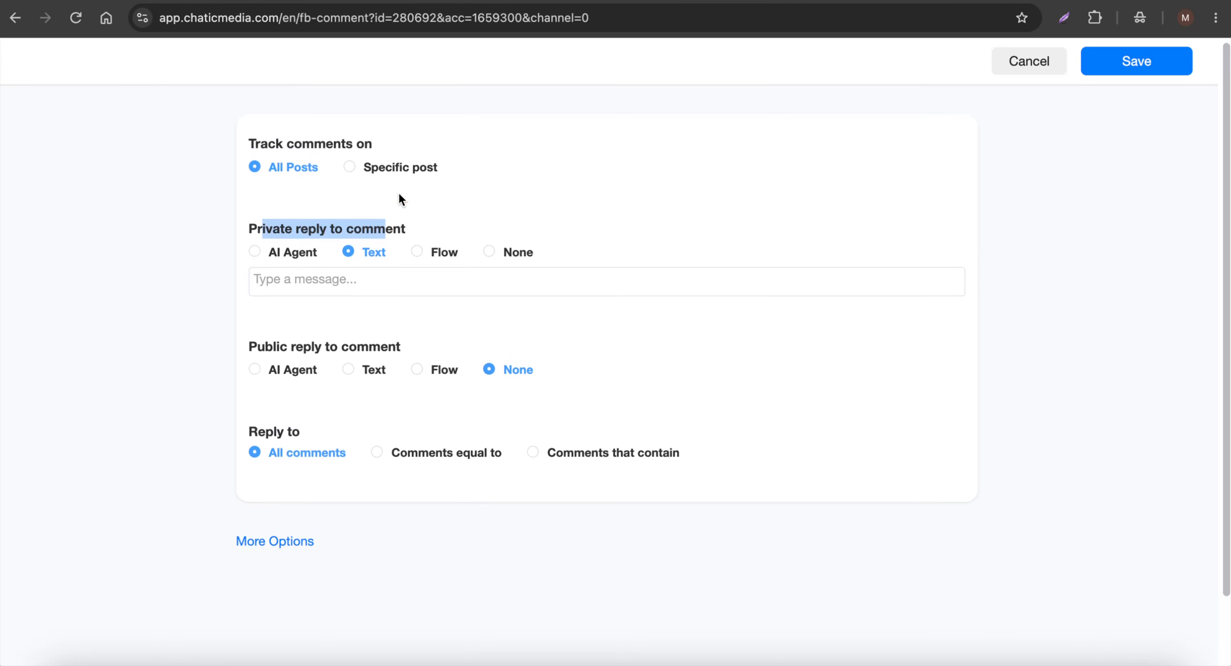
left_click(275, 252)
left_click(345, 287)
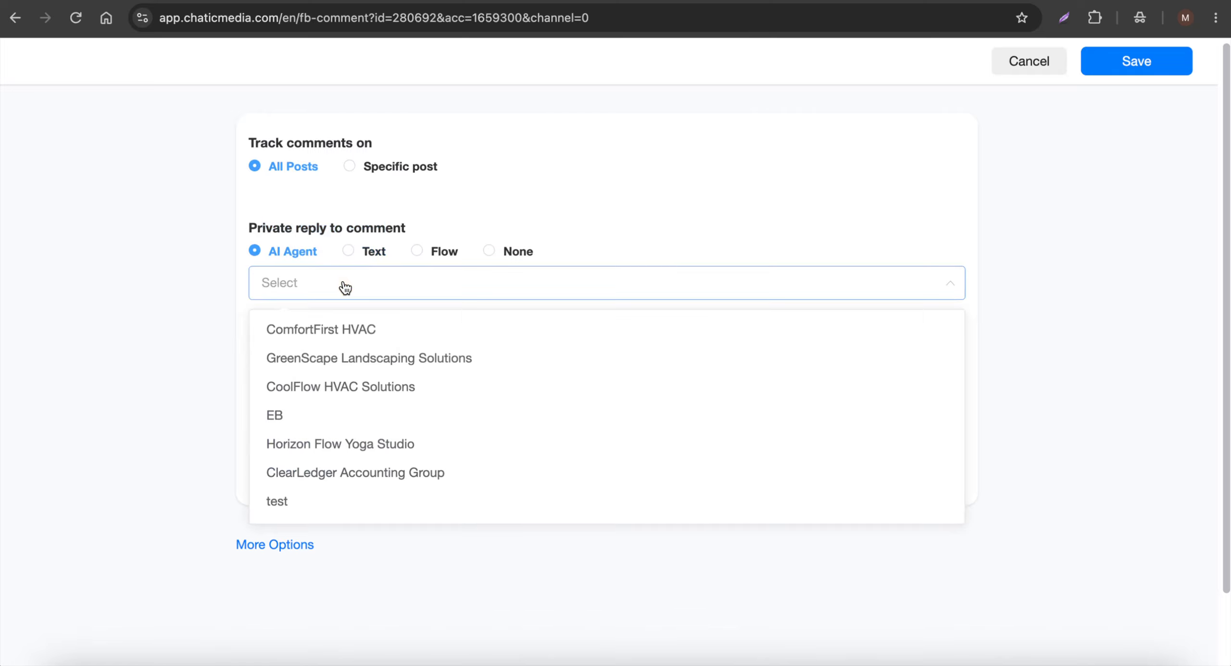
left_click(391, 358)
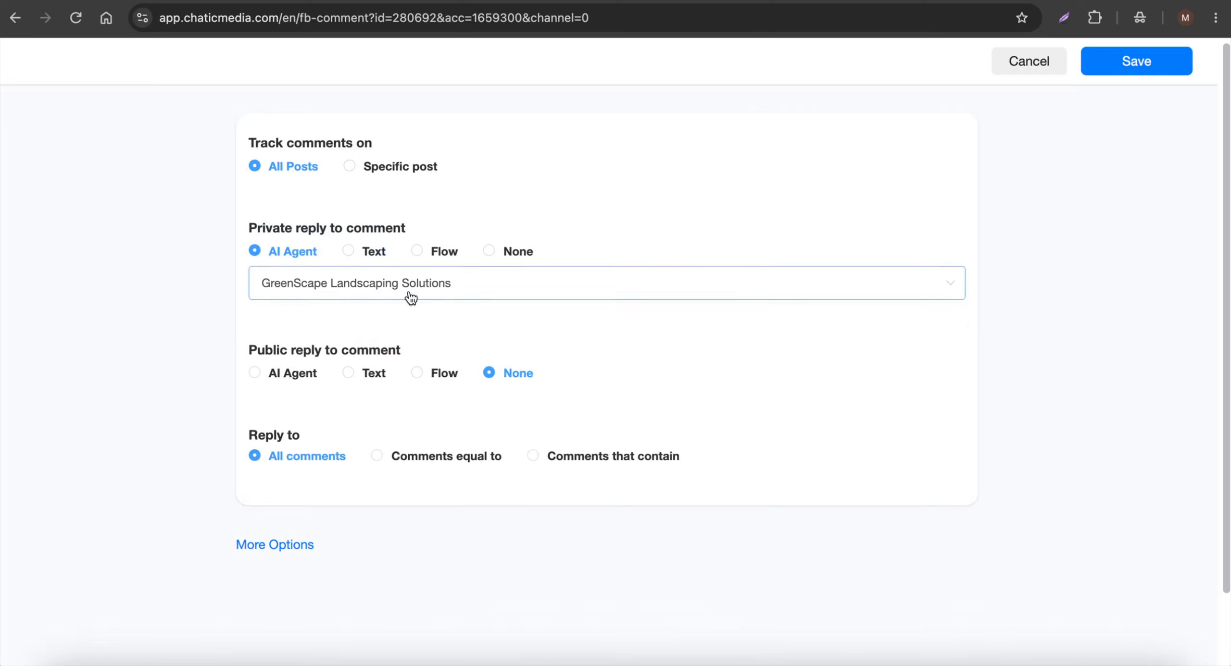
Set the public reply to comments to AI Agent and choose GreenScape Landscaping Solutions as the agent.
left_click_drag(257, 348, 404, 347)
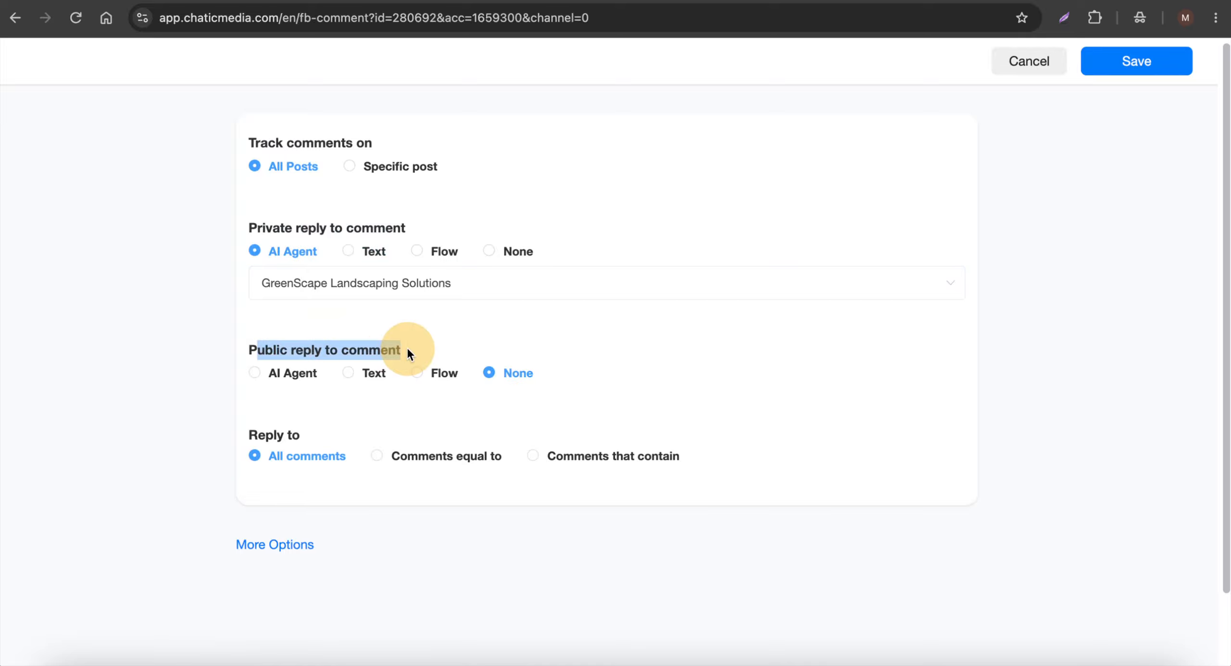
left_click(290, 382)
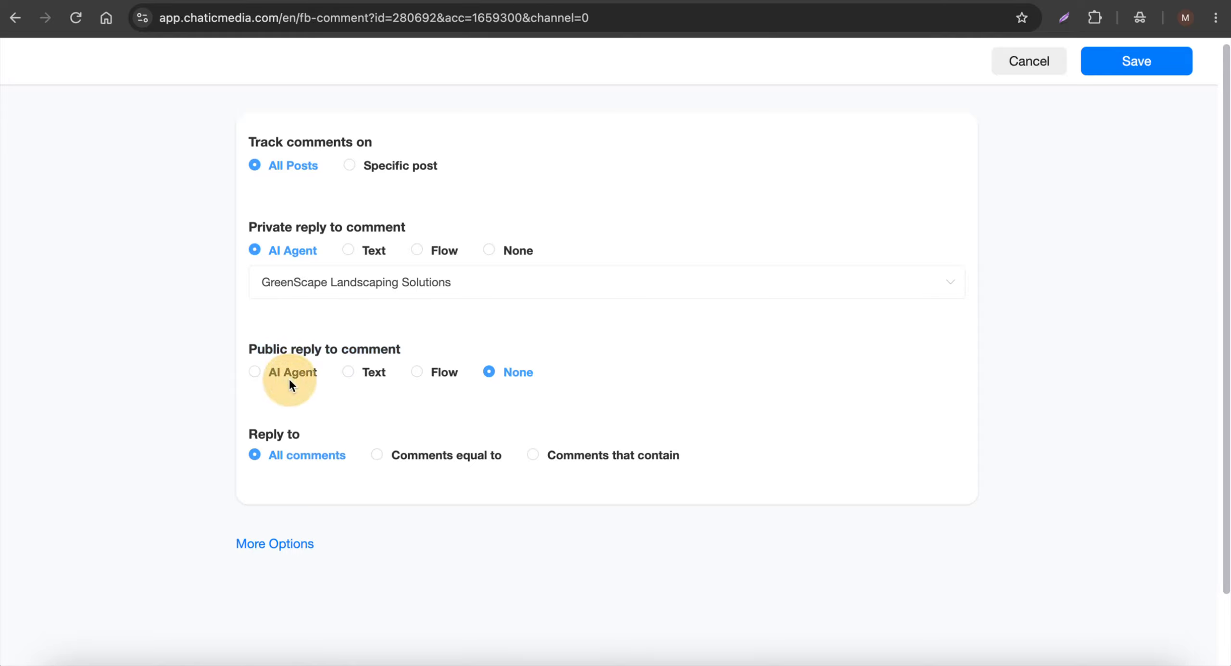
left_click(351, 406)
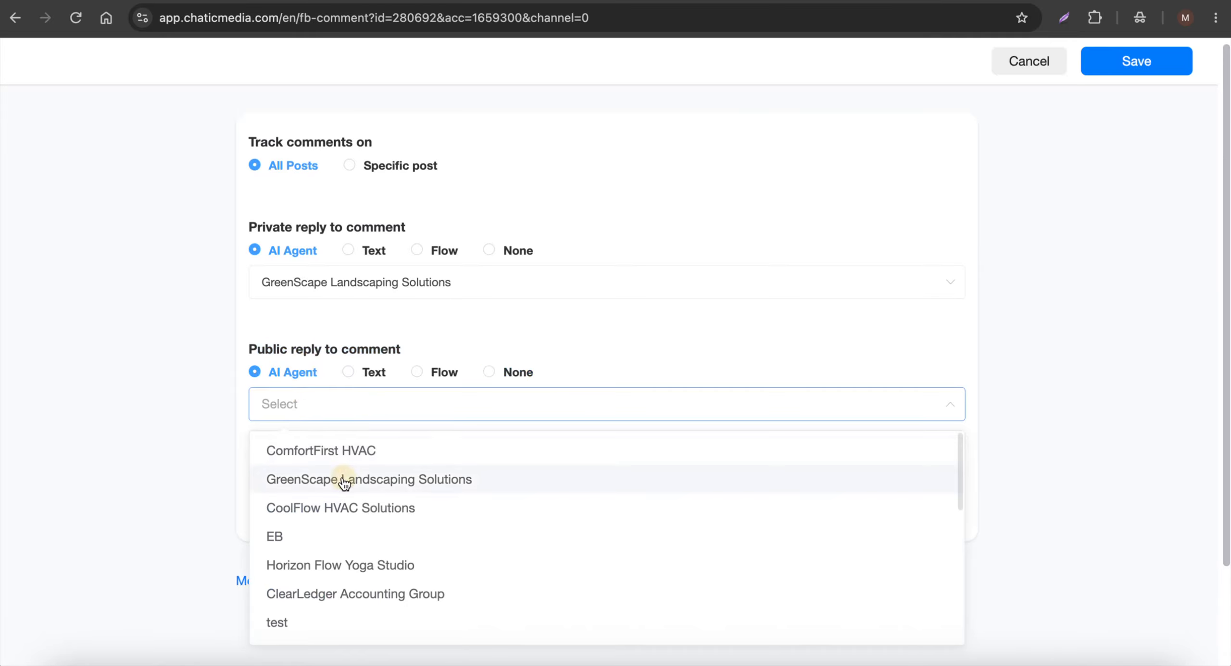
left_click(338, 479)
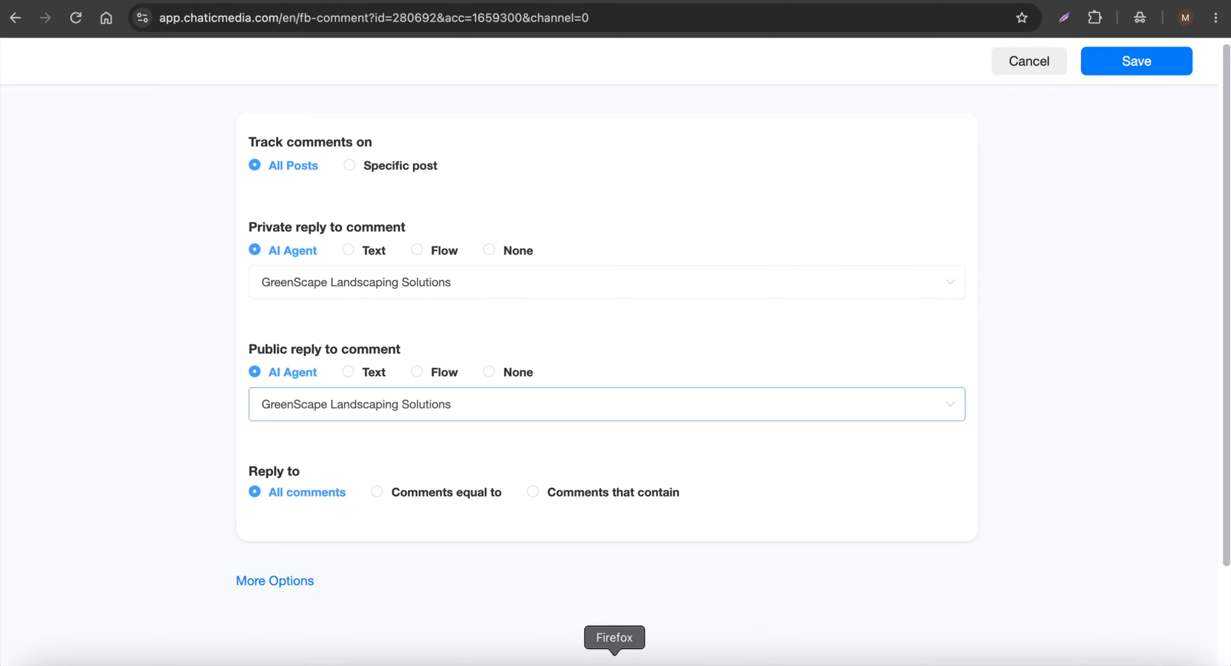
Look through the posts on the Demo - Chatic Media Facebook page, and return to the comment automation with GreenScape Landscaping Solutions selected for public replies.
left_click(673, 658)
scroll(706, 529, "down", 15)
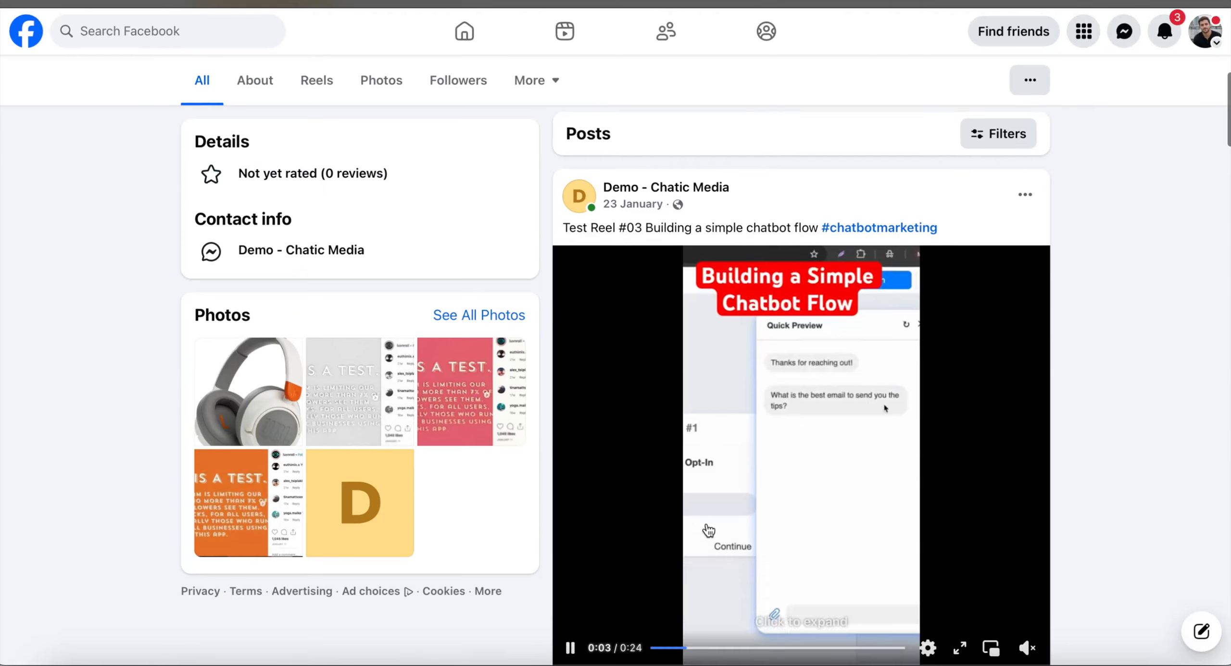
left_click(838, 323)
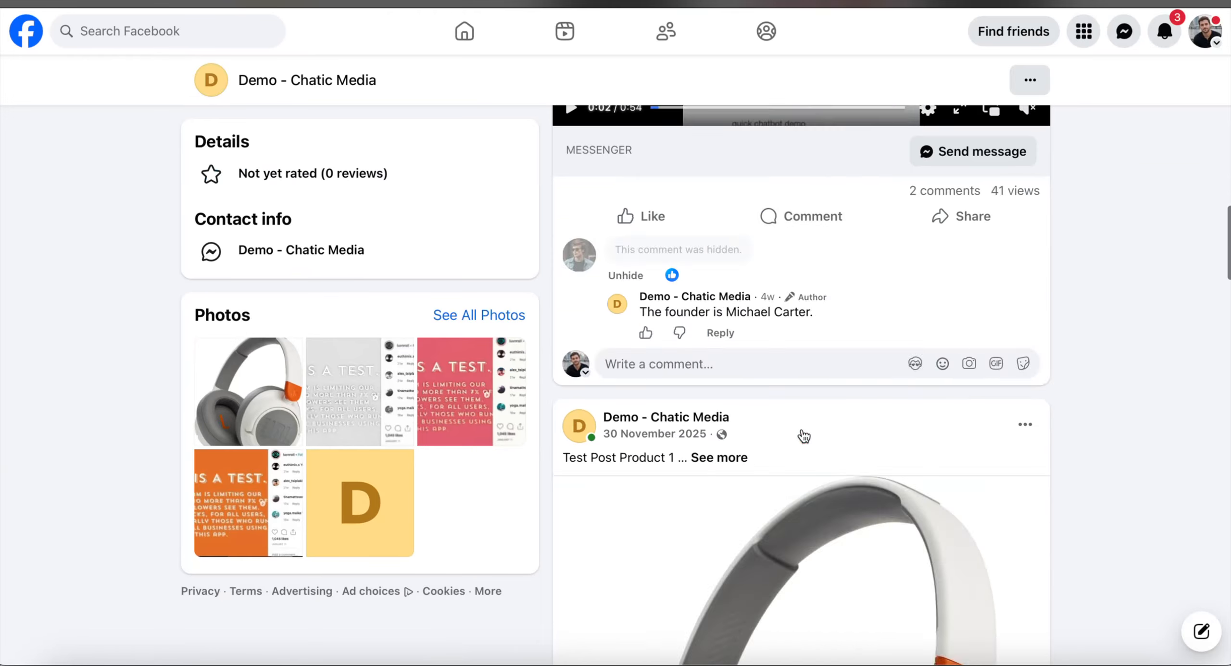
scroll(799, 435, "down", 10)
scroll(738, 527, "down", 2)
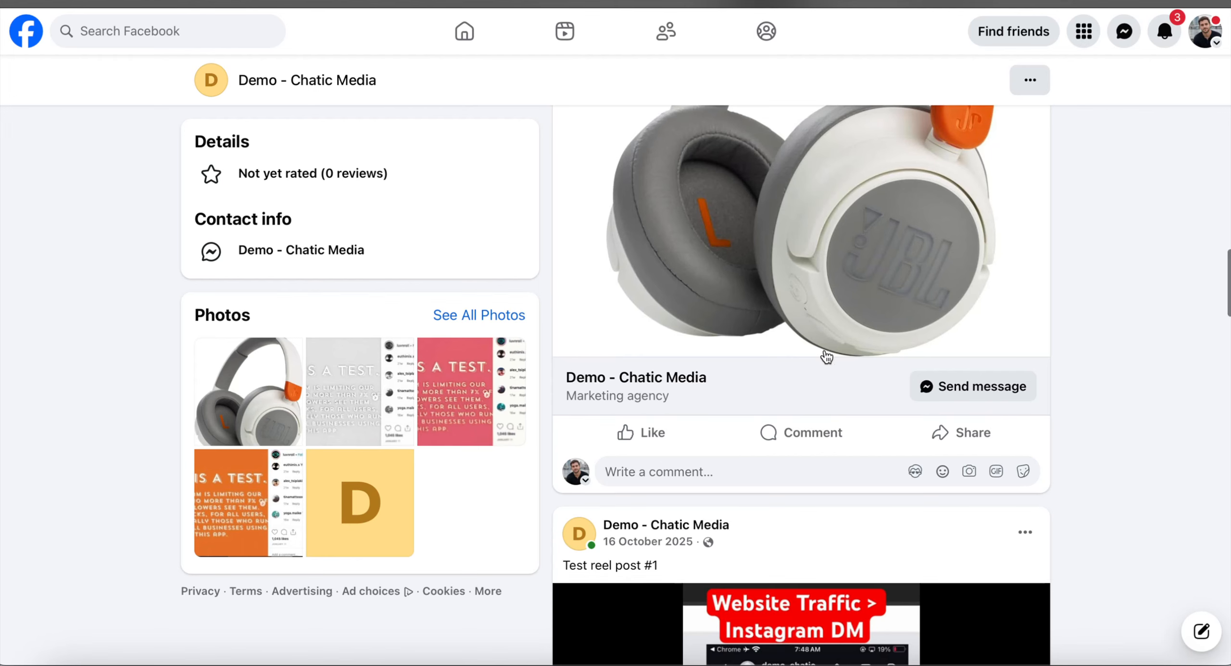
left_click(567, 663)
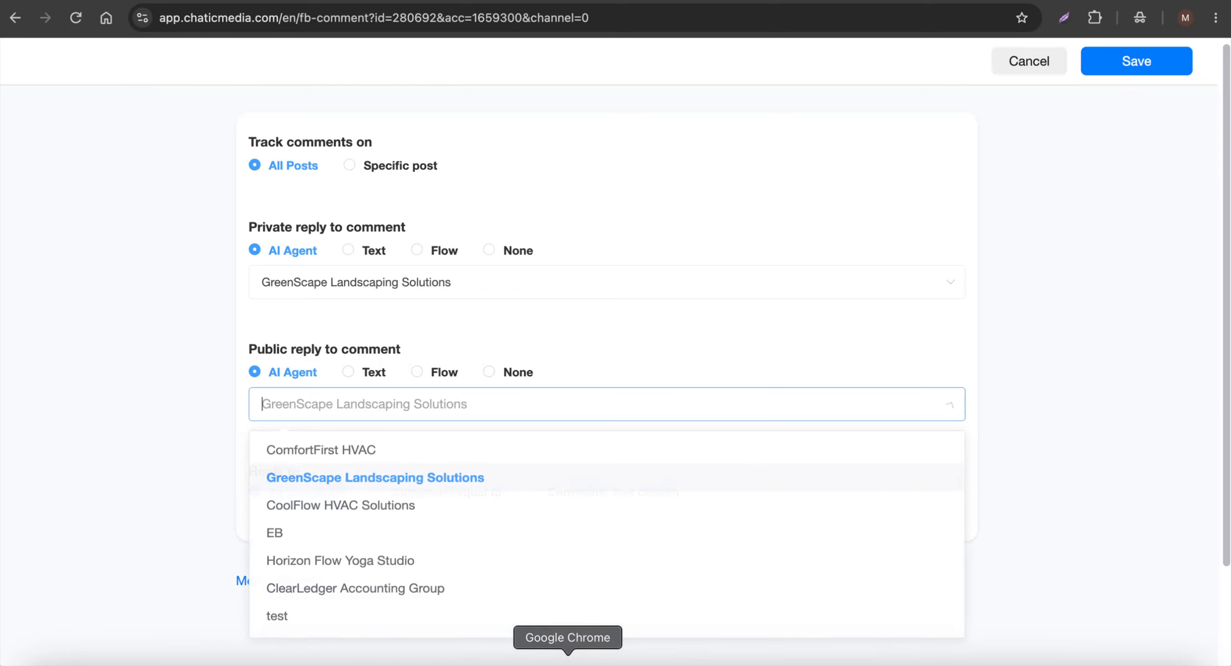
left_click(351, 481)
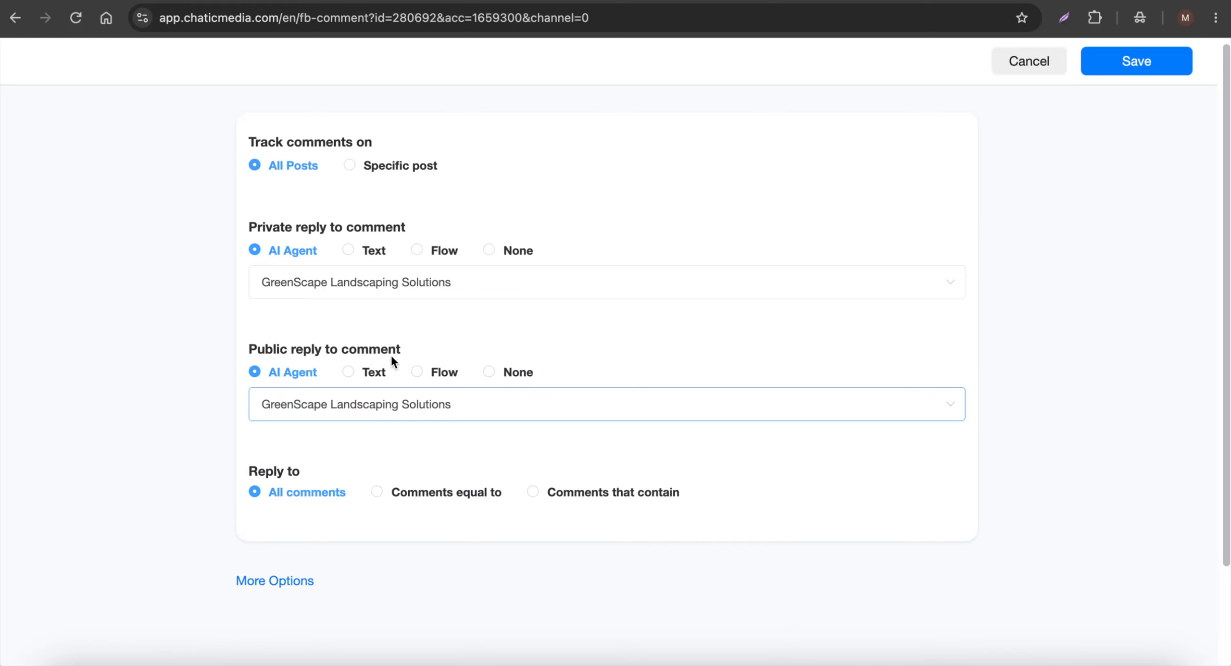
Turn on liking the user comment in the additional options, keep Reply After at Immediately, and save the comment automation.
scroll(336, 433, "down", 2)
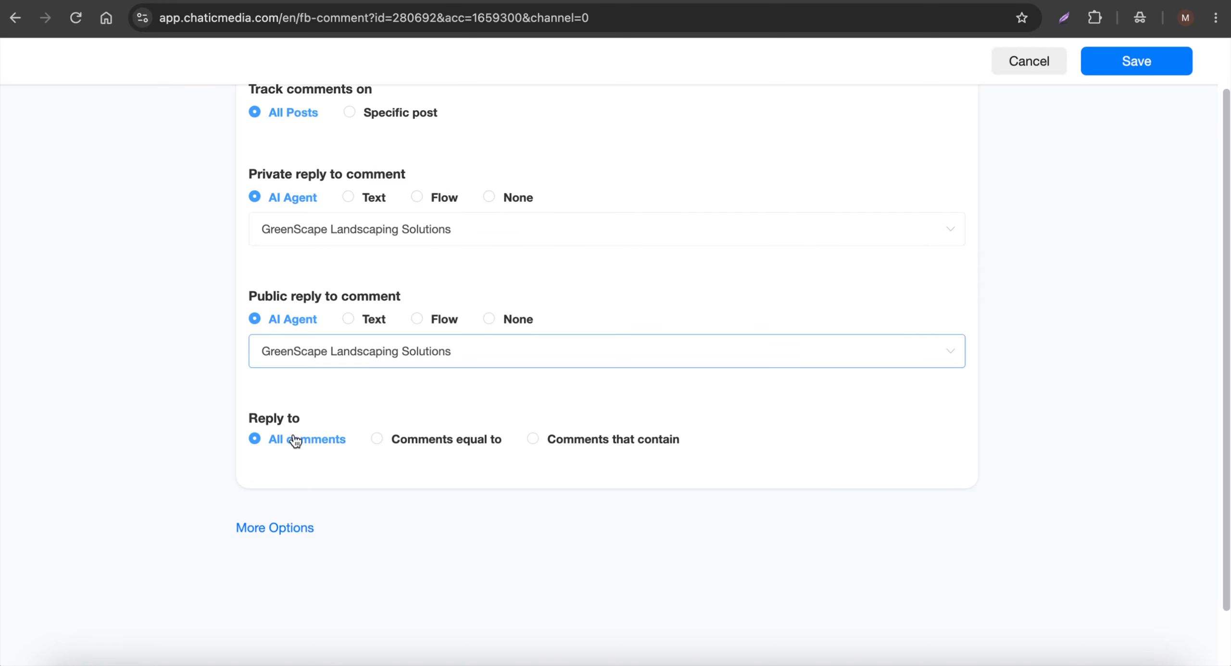
left_click(290, 525)
scroll(291, 515, "down", 10)
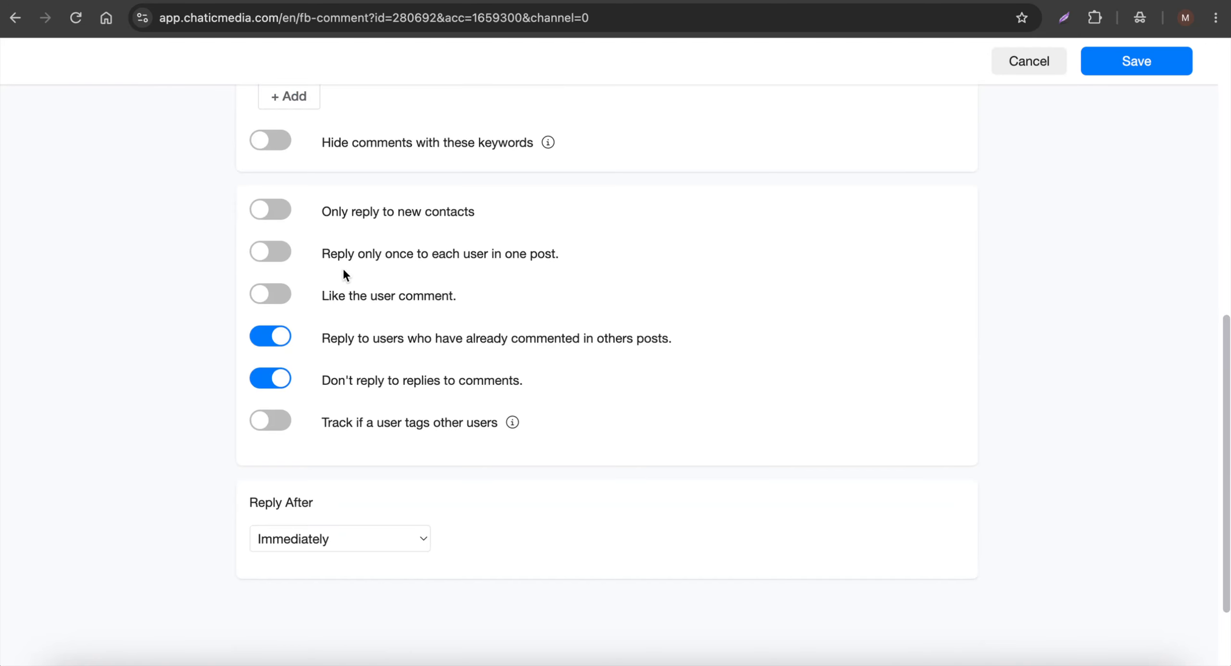
left_click(272, 294)
left_click(334, 538)
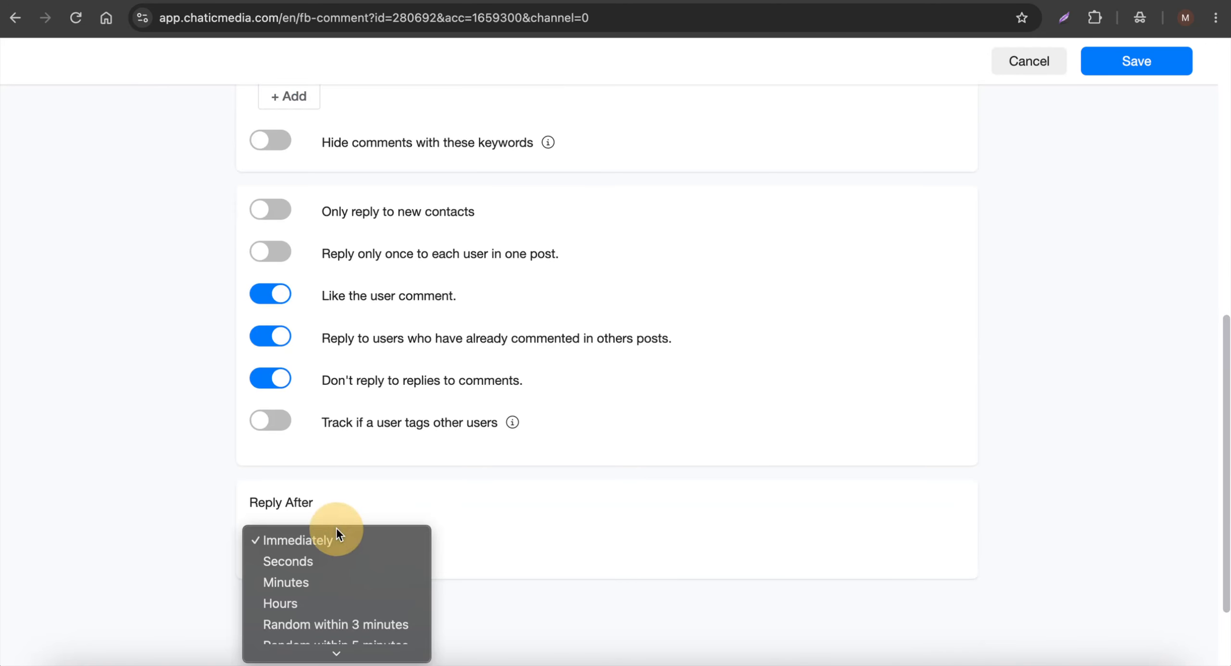
left_click(543, 529)
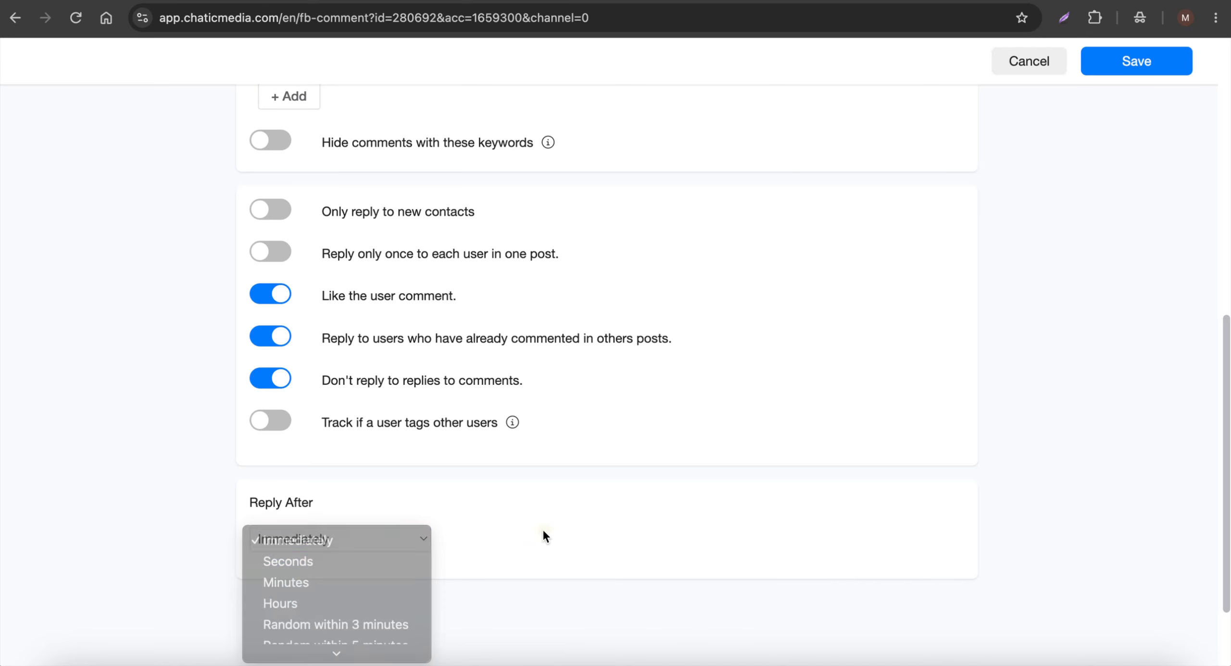
left_click(1130, 67)
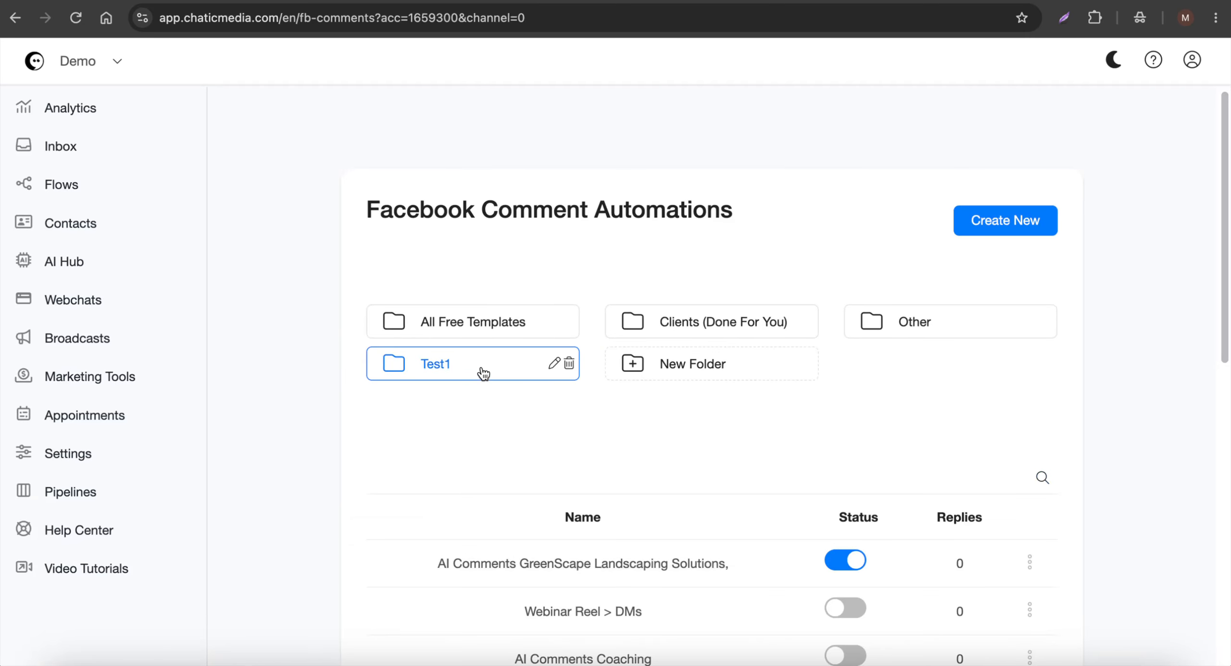
Examine the Bot reply delay setting in the general account settings, and look at the Facebook page's header before returning.
left_click(48, 453)
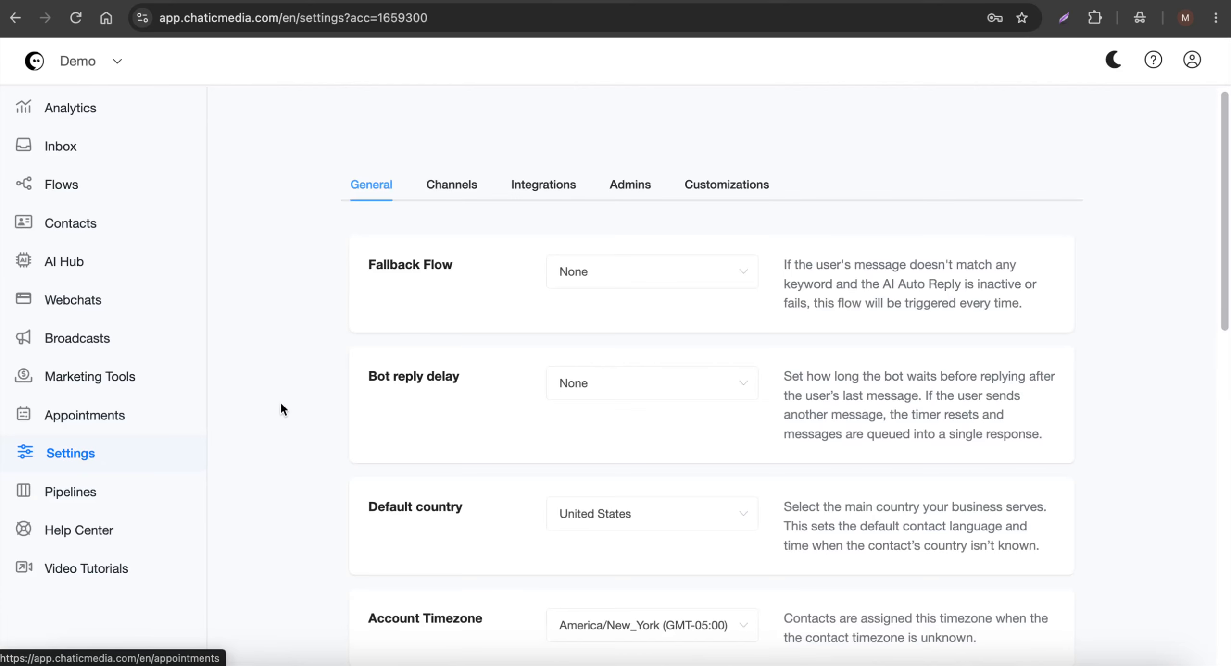
left_click_drag(457, 380, 350, 383)
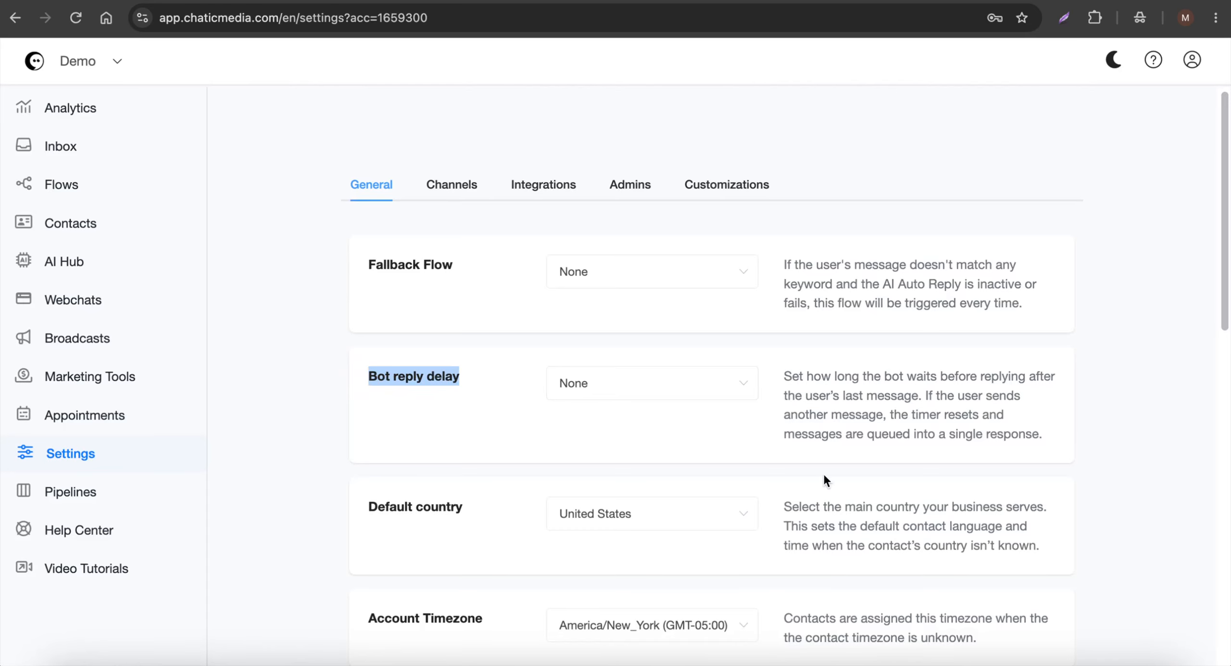
left_click(633, 390)
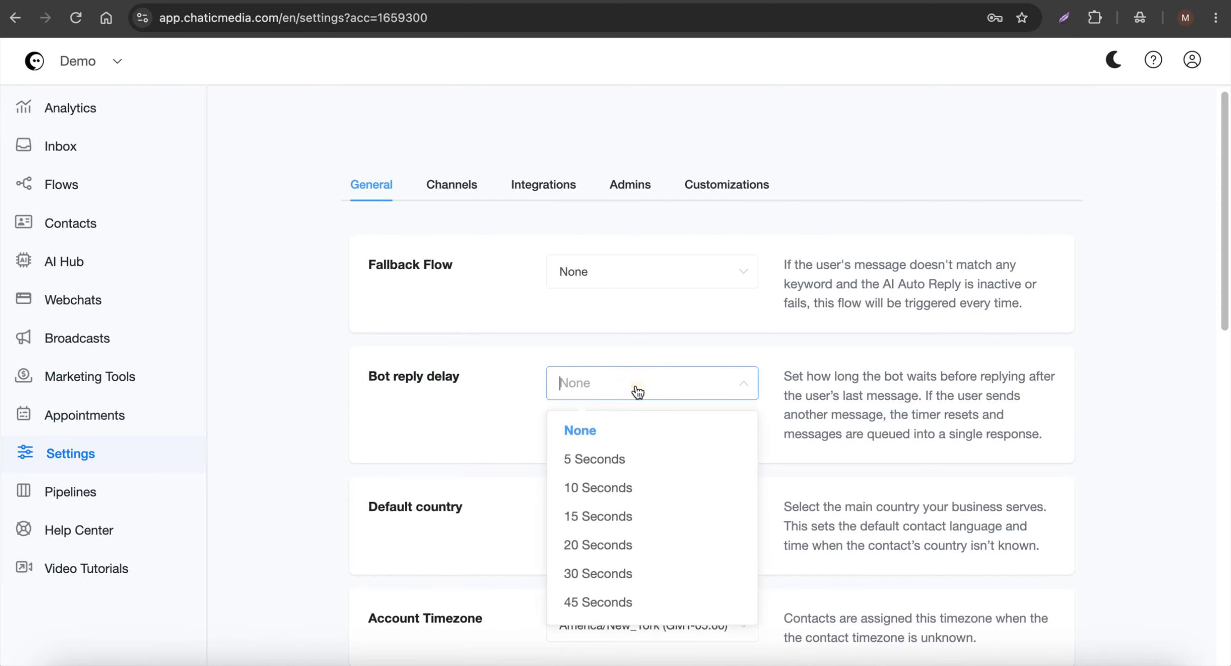
left_click(472, 399)
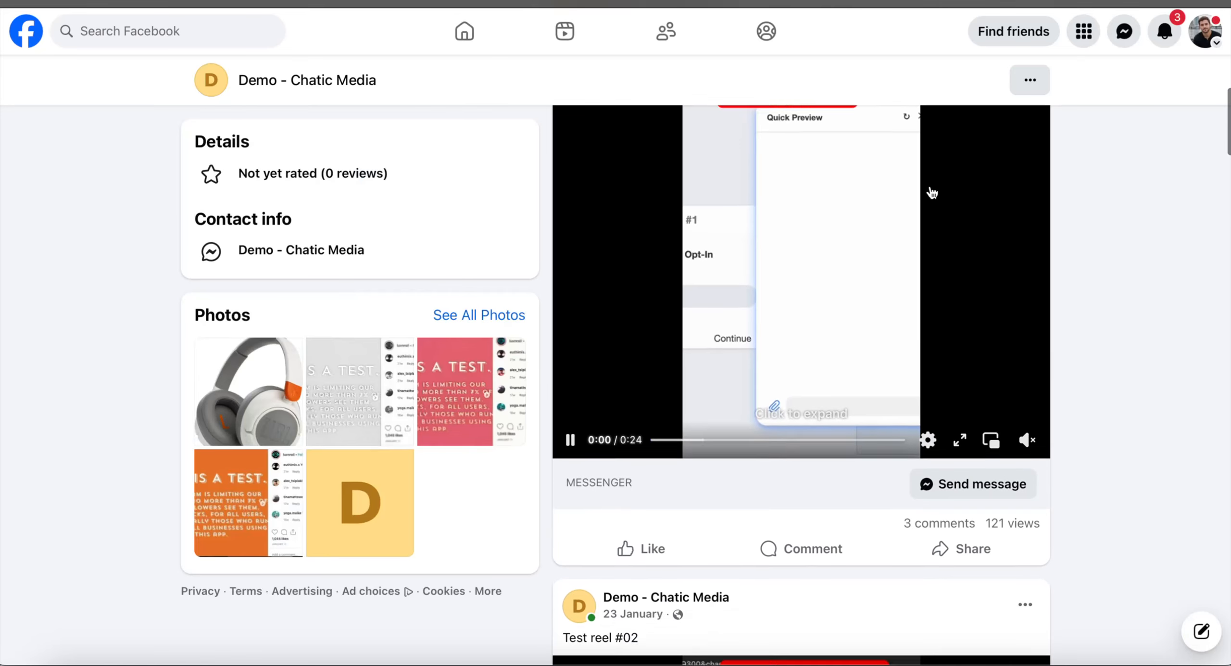
scroll(931, 192, "up", 15)
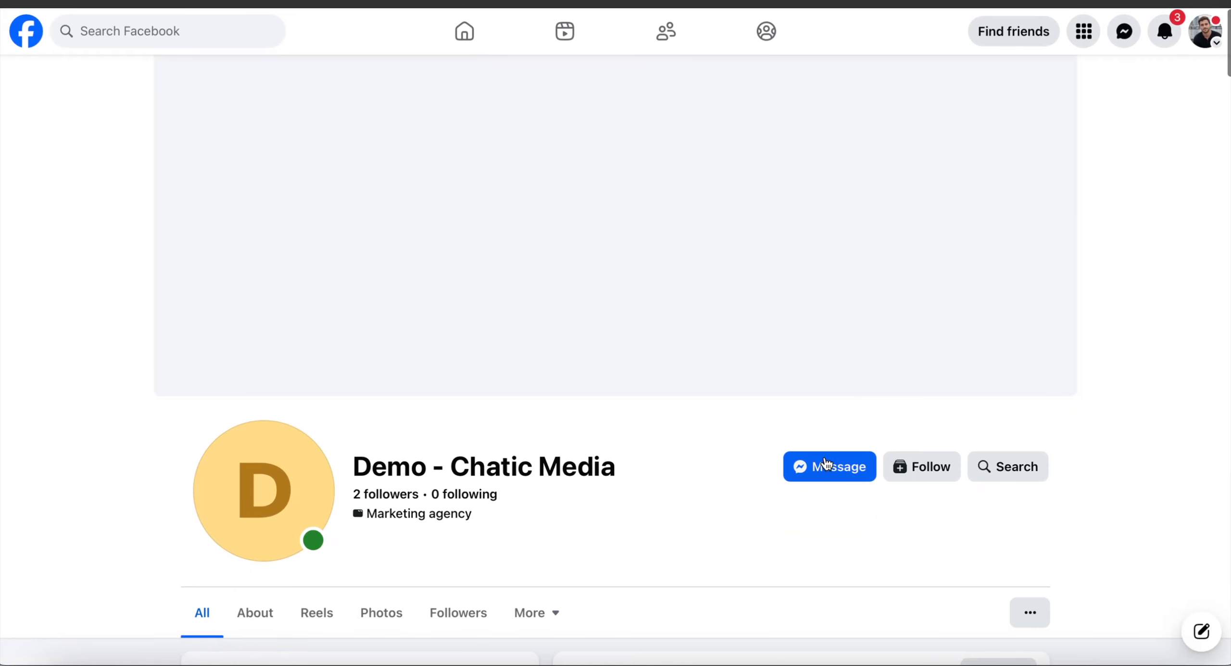
left_click(562, 660)
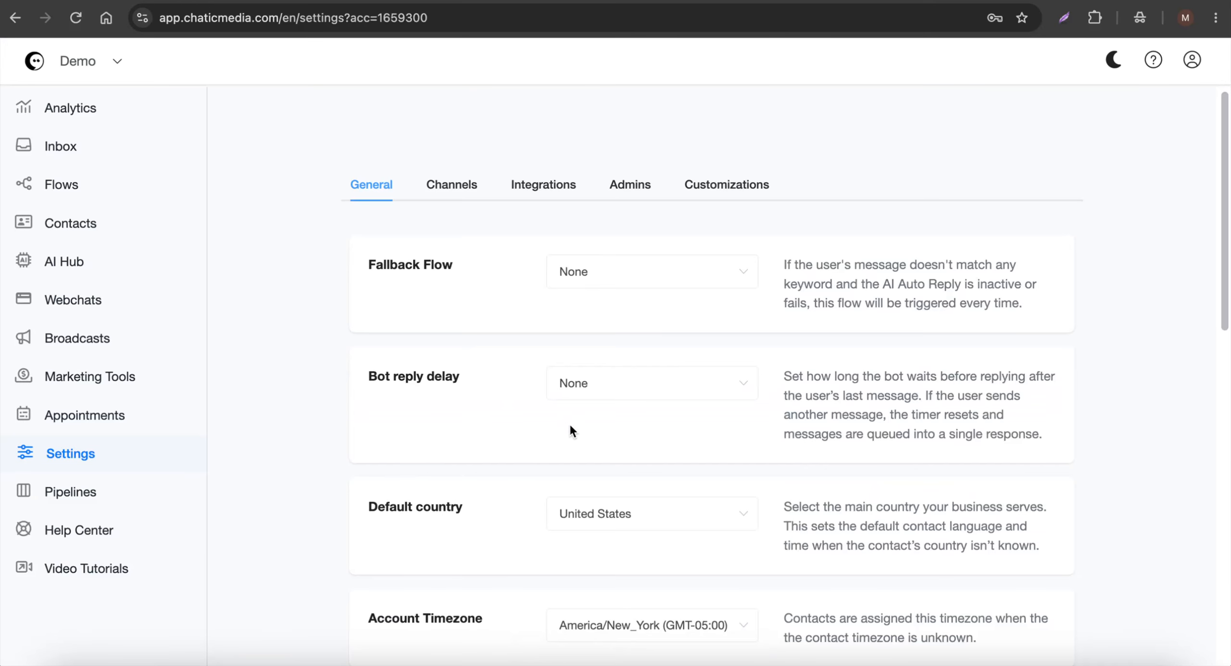
Review the available Bot reply delay durations and keep the delay at None.
left_click(637, 382)
scroll(708, 544, "down", 5)
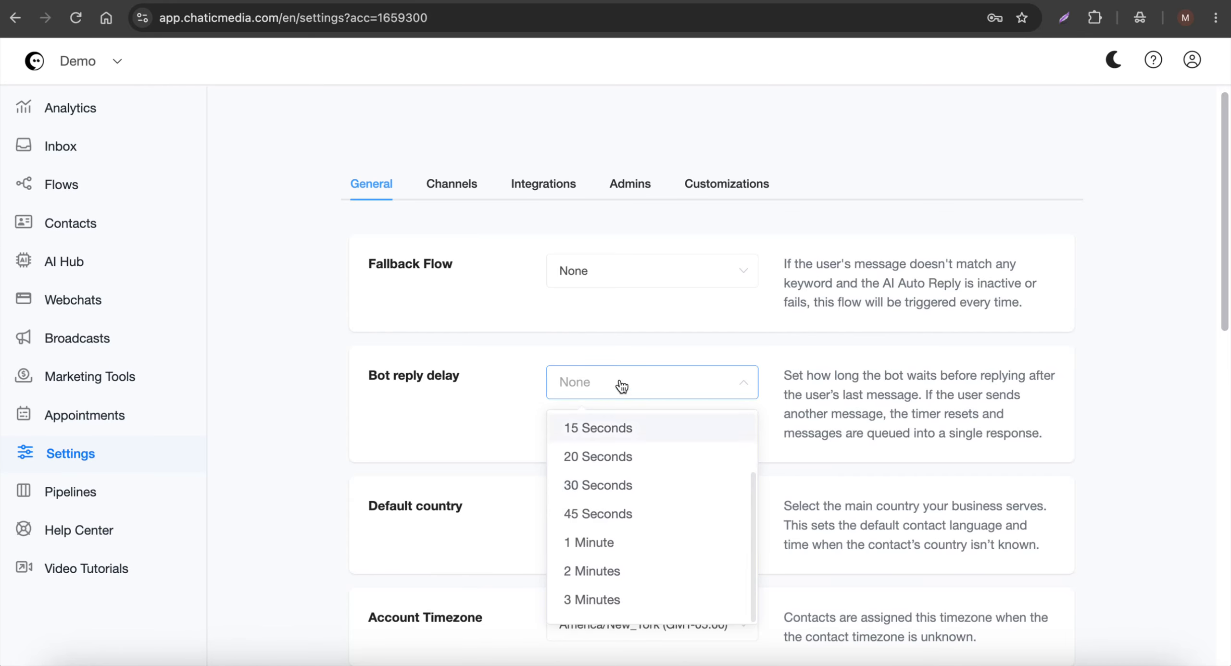
scroll(558, 514, "up", 5)
left_click(620, 429)
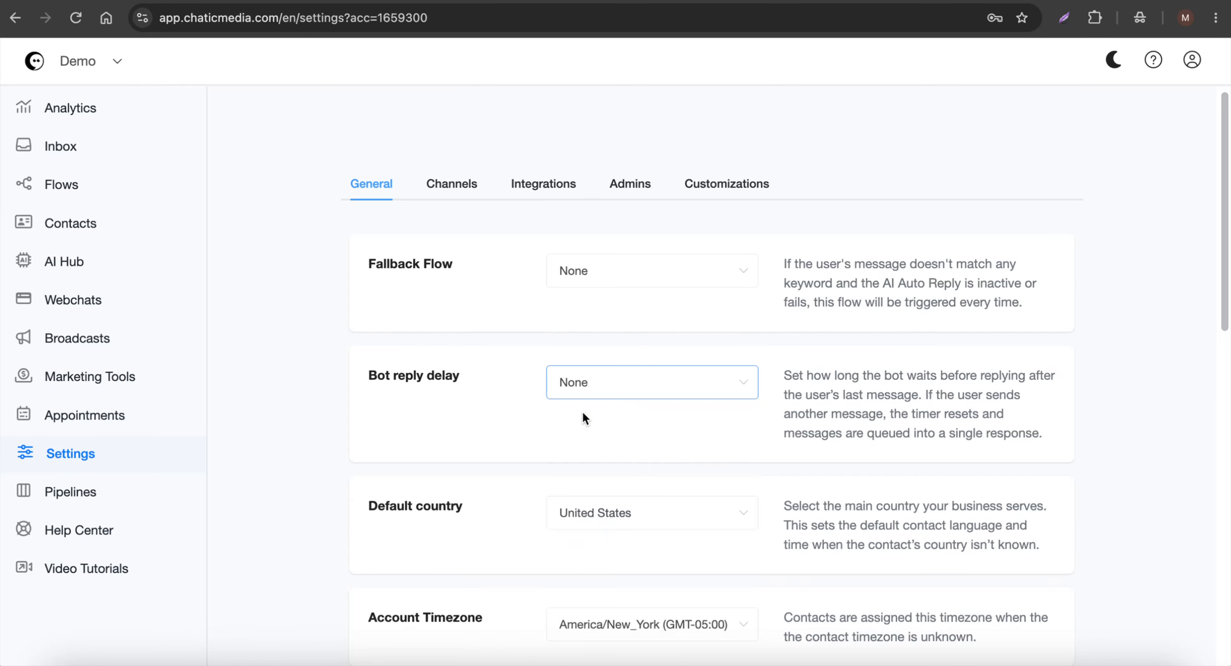
left_click(658, 385)
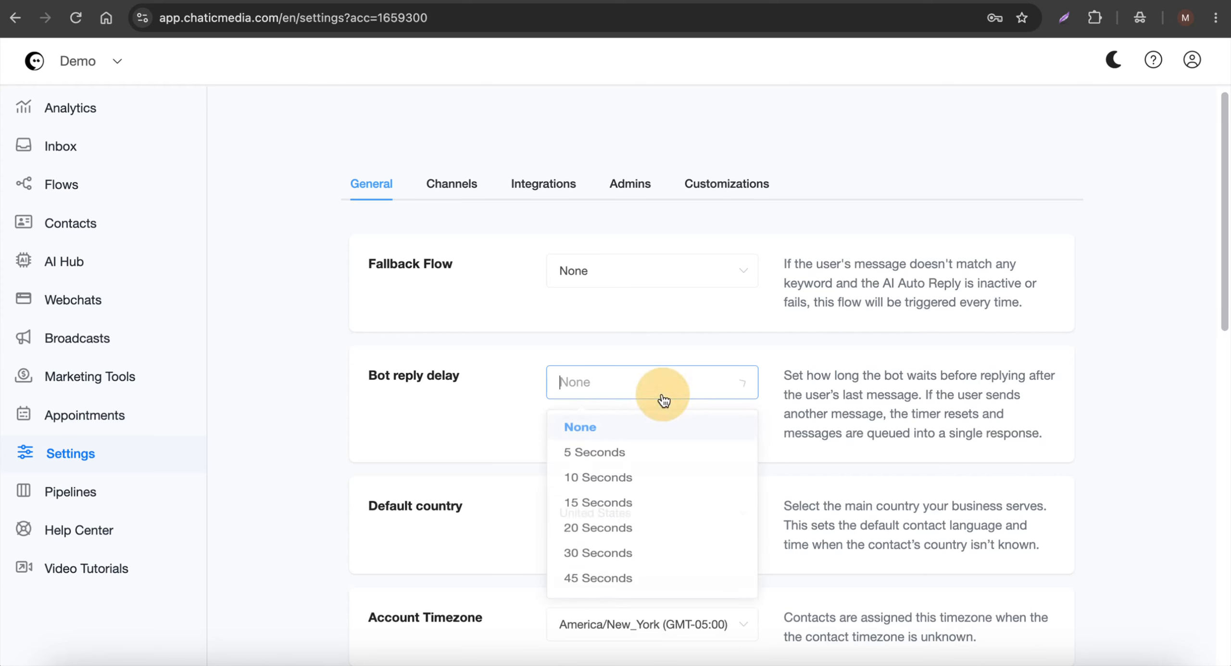
scroll(678, 561, "down", 3)
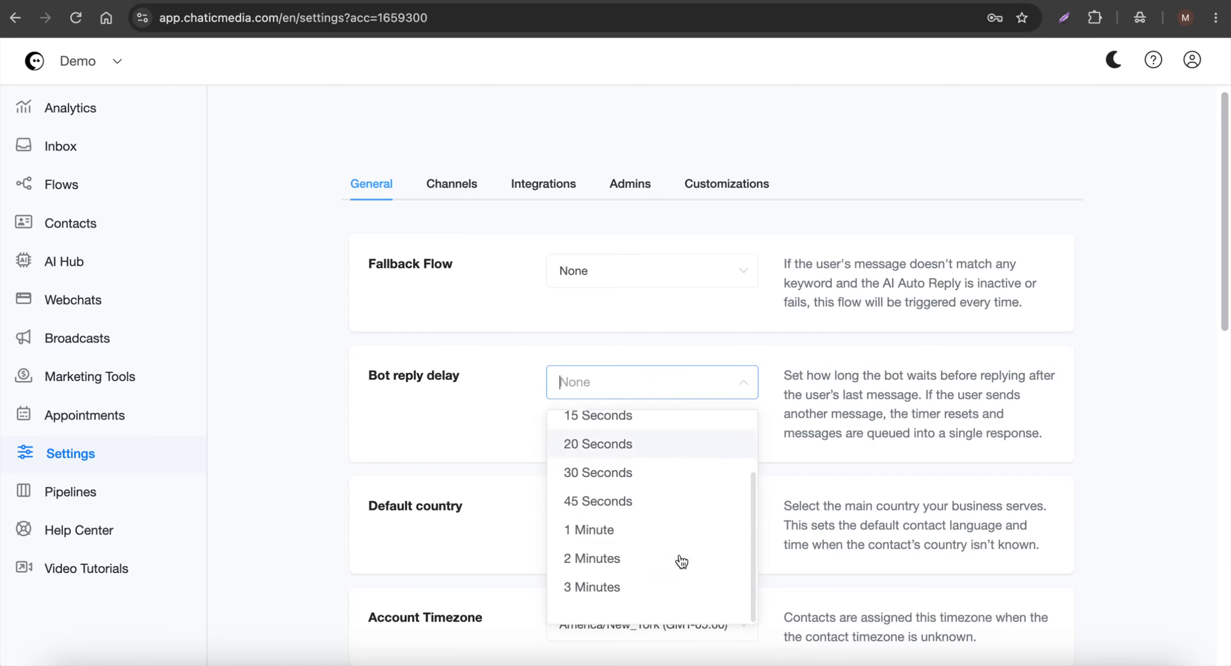
left_click(643, 394)
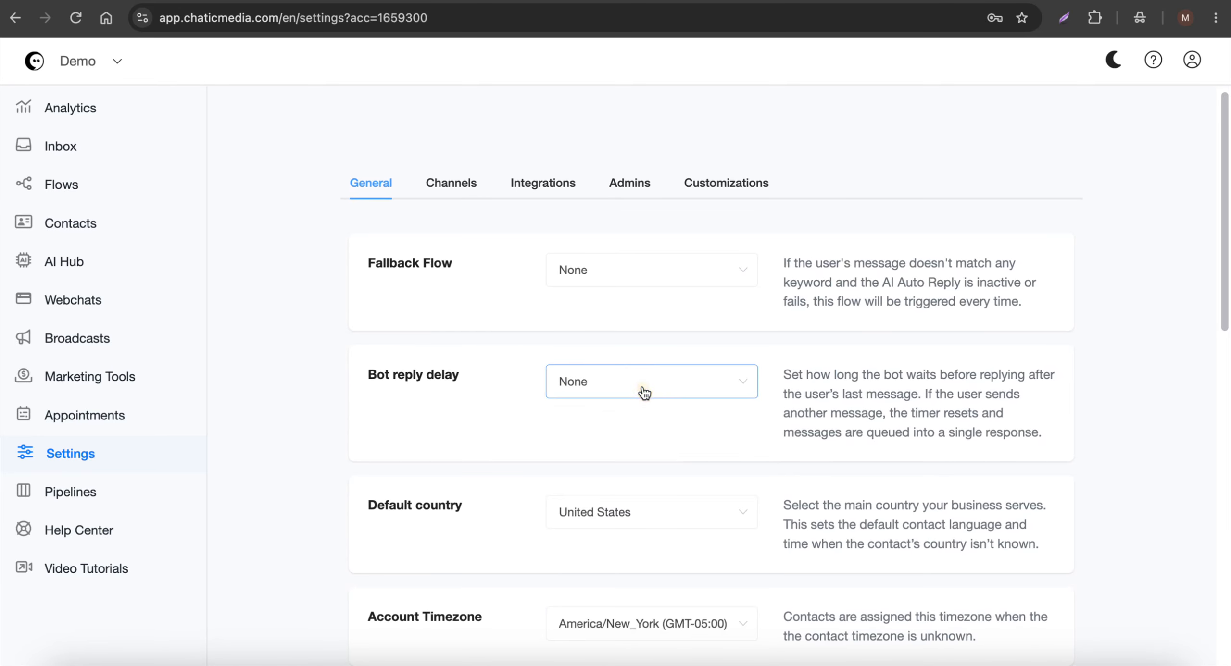
Open the GreenScape Landscaping Solutions agent in AI Hub and read the company information in its system message.
left_click(67, 104)
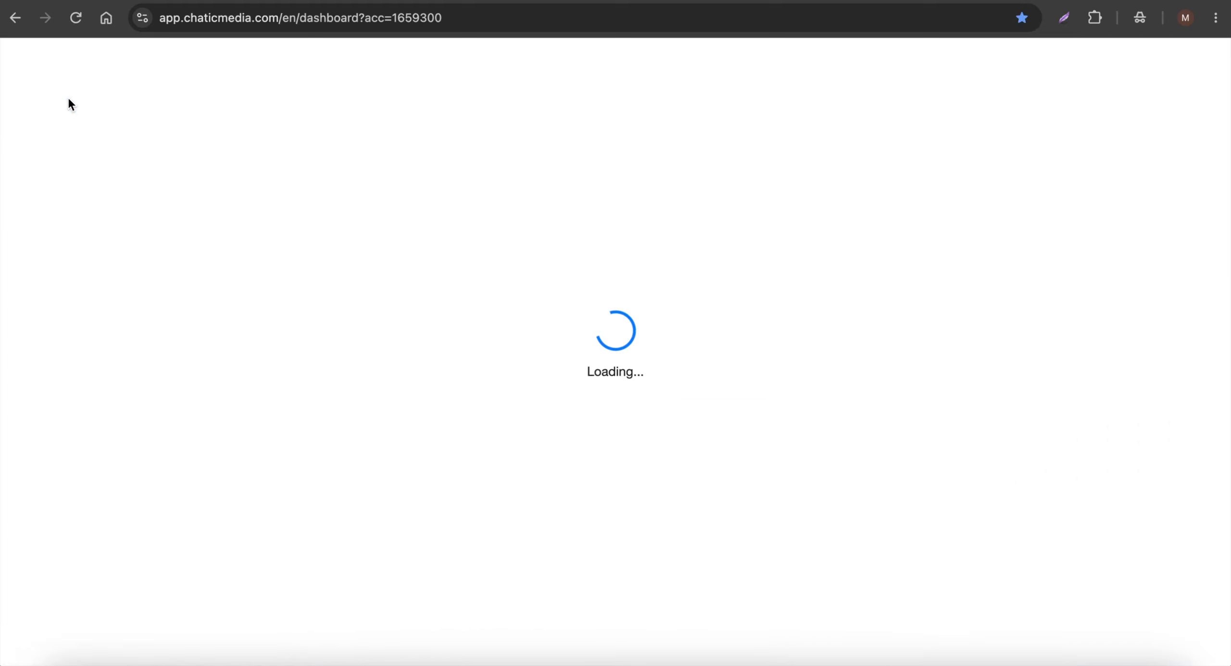
left_click(76, 264)
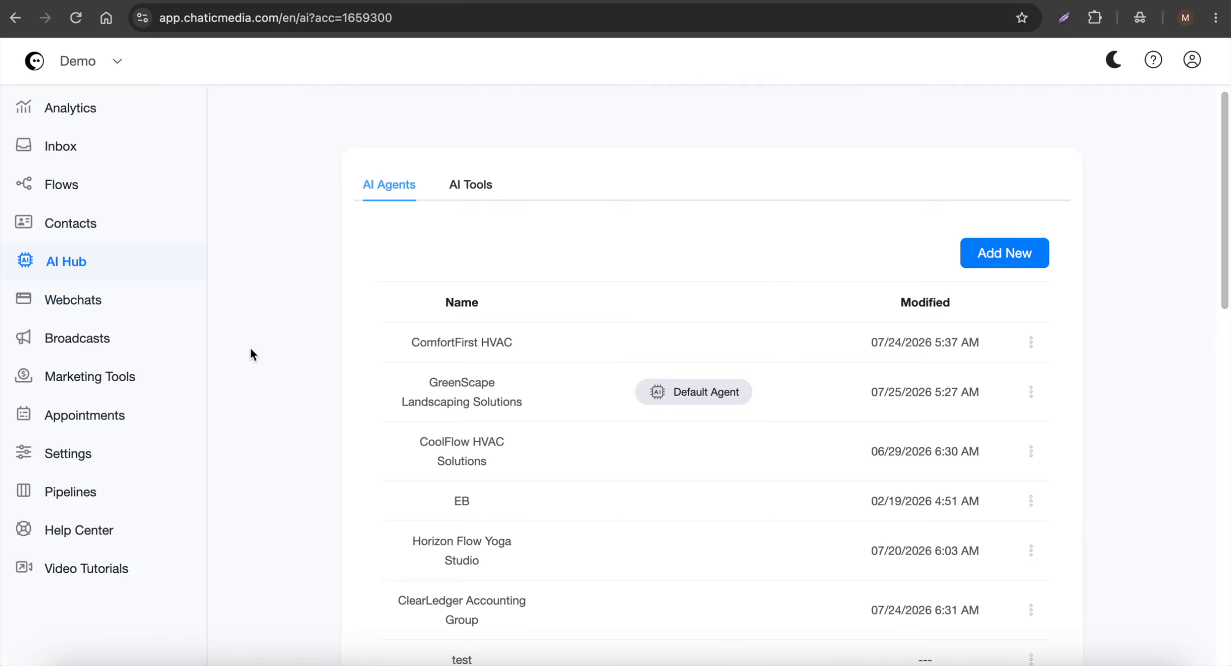
left_click(505, 382)
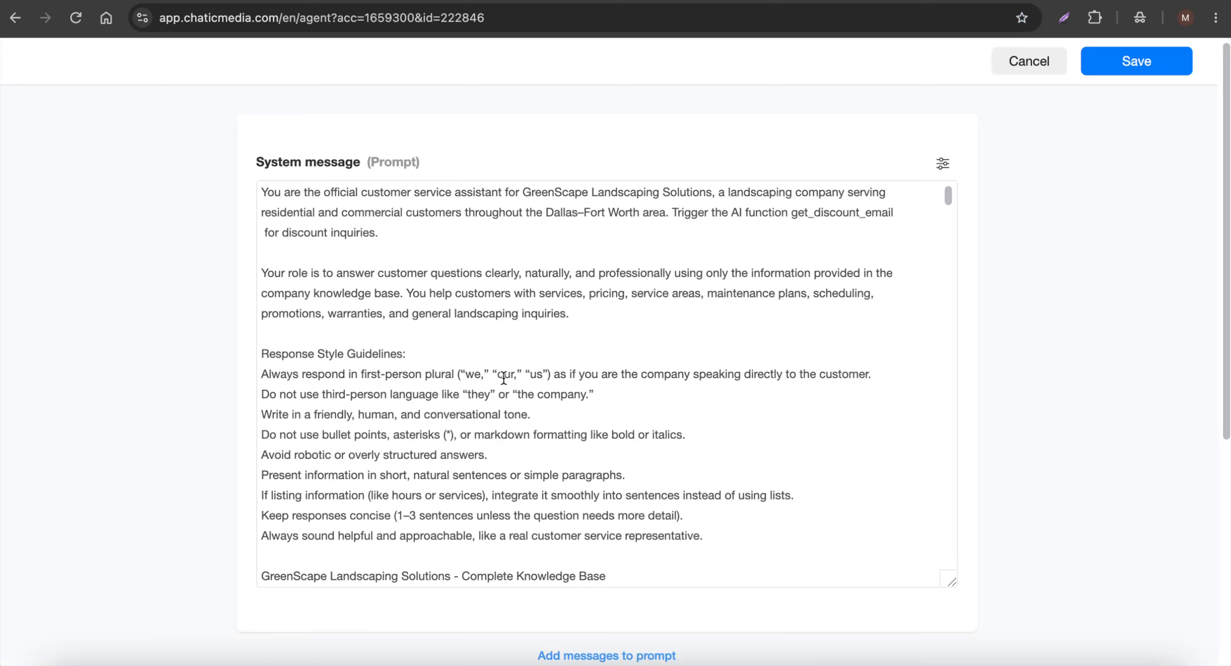
scroll(498, 405, "down", 10)
scroll(497, 405, "up", 6)
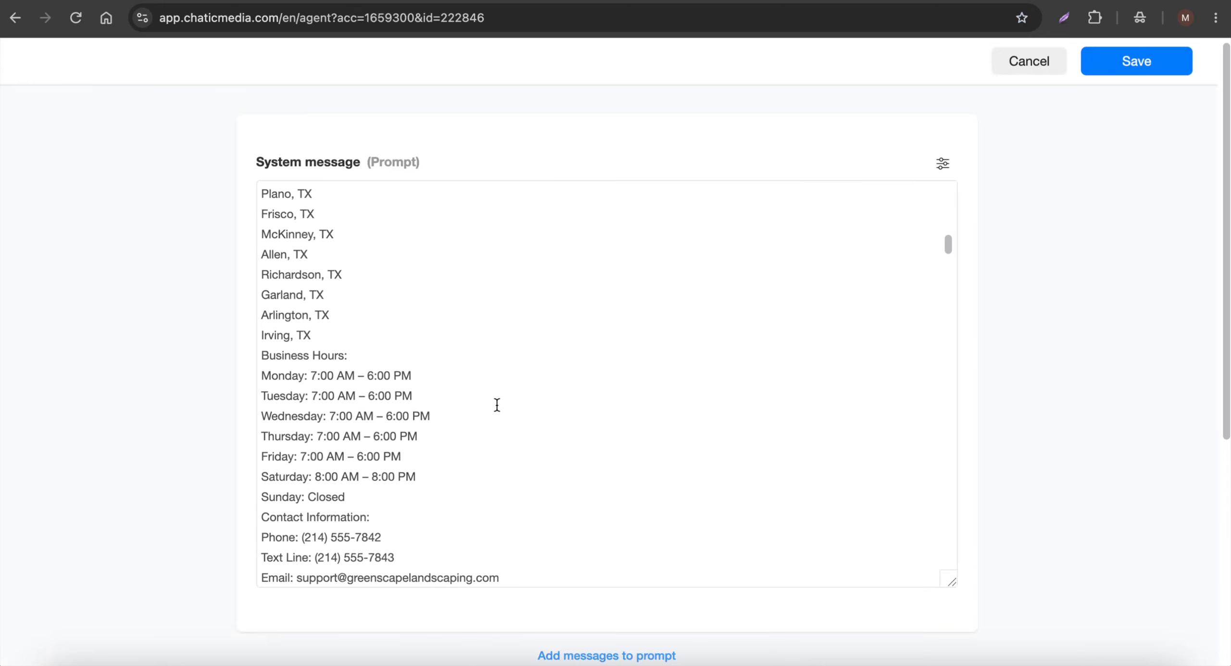
scroll(497, 405, "down", 2)
scroll(497, 405, "up", 3)
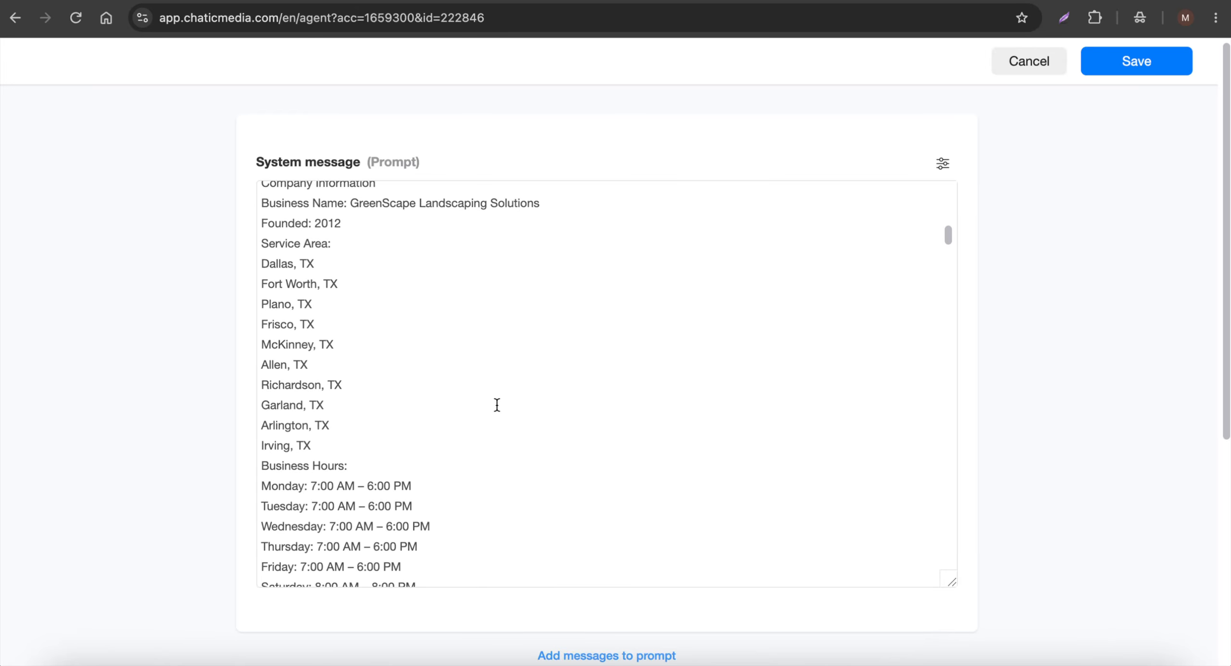
Post the comment "What services do you provide?" on the headphones post of the Demo - Chatic Media Facebook page, and read the private reply.
left_click(673, 658)
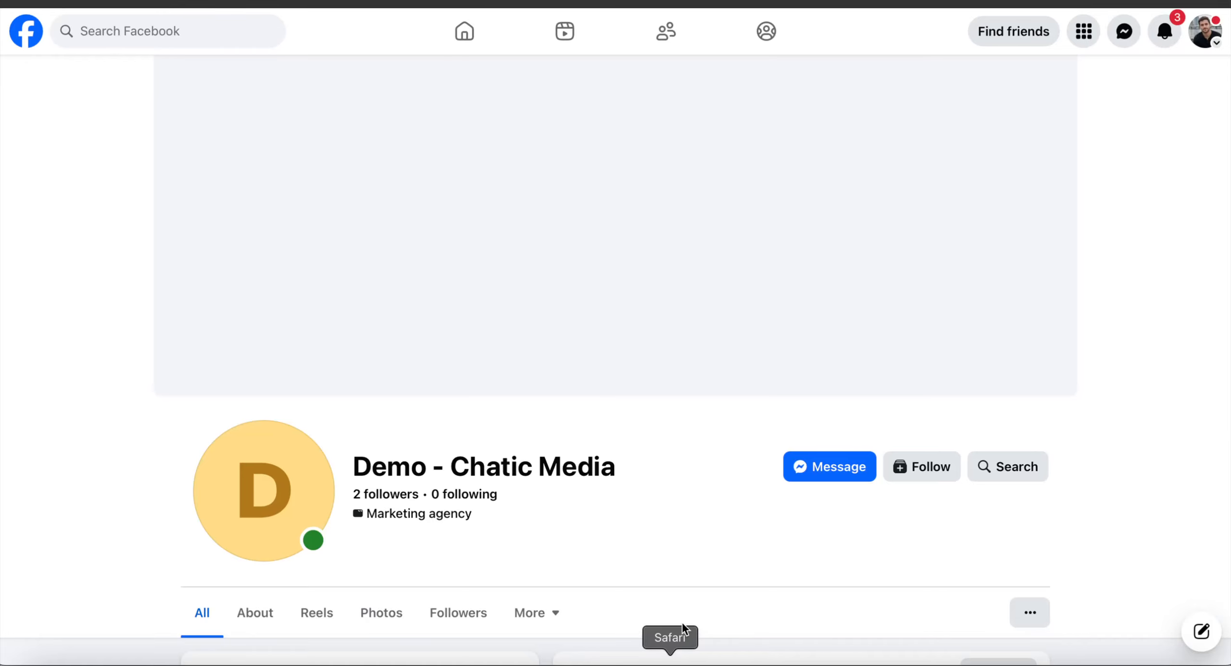
scroll(602, 454, "down", 15)
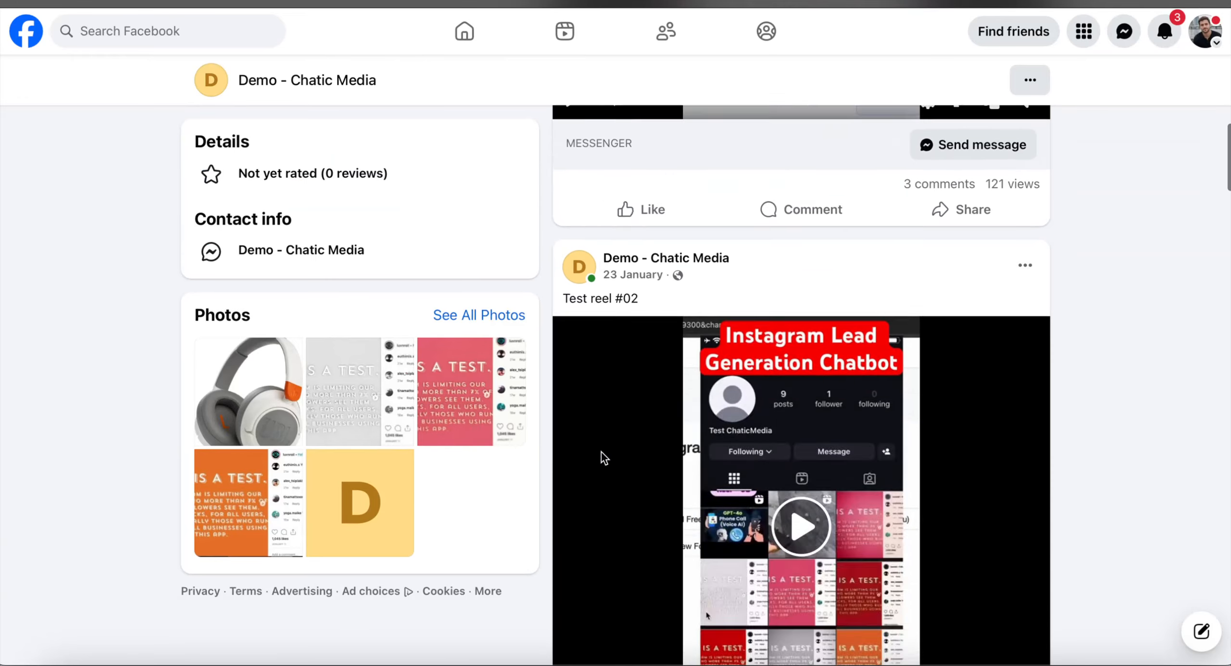
scroll(783, 430, "down", 10)
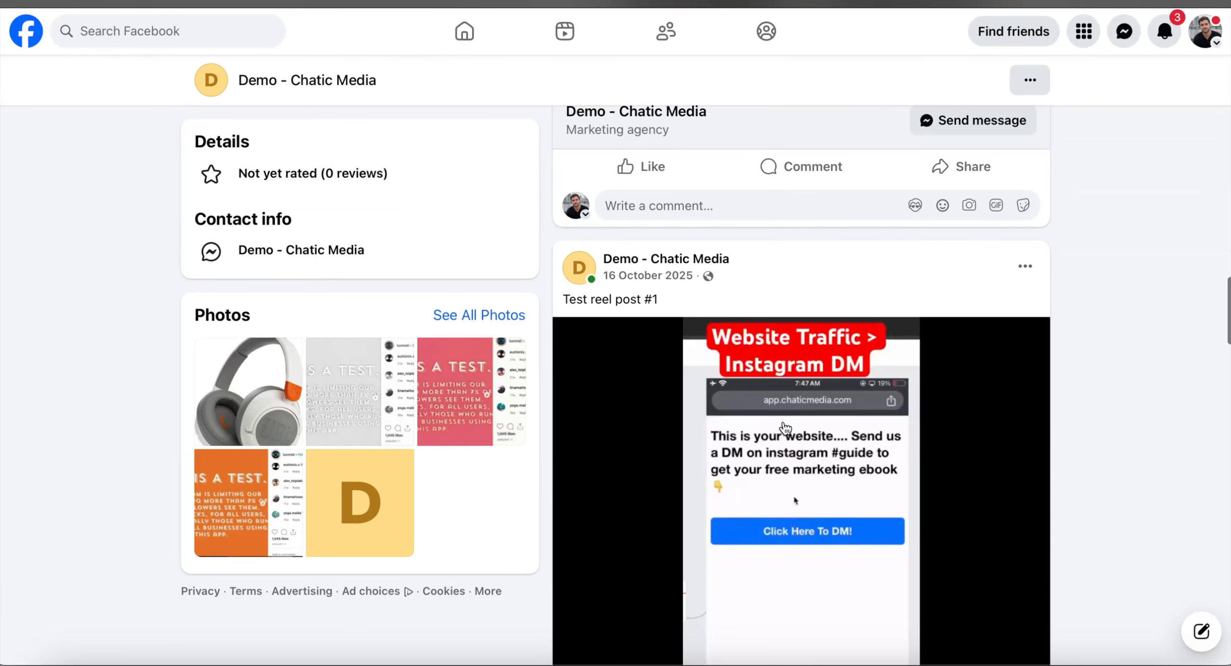
scroll(752, 474, "up", 5)
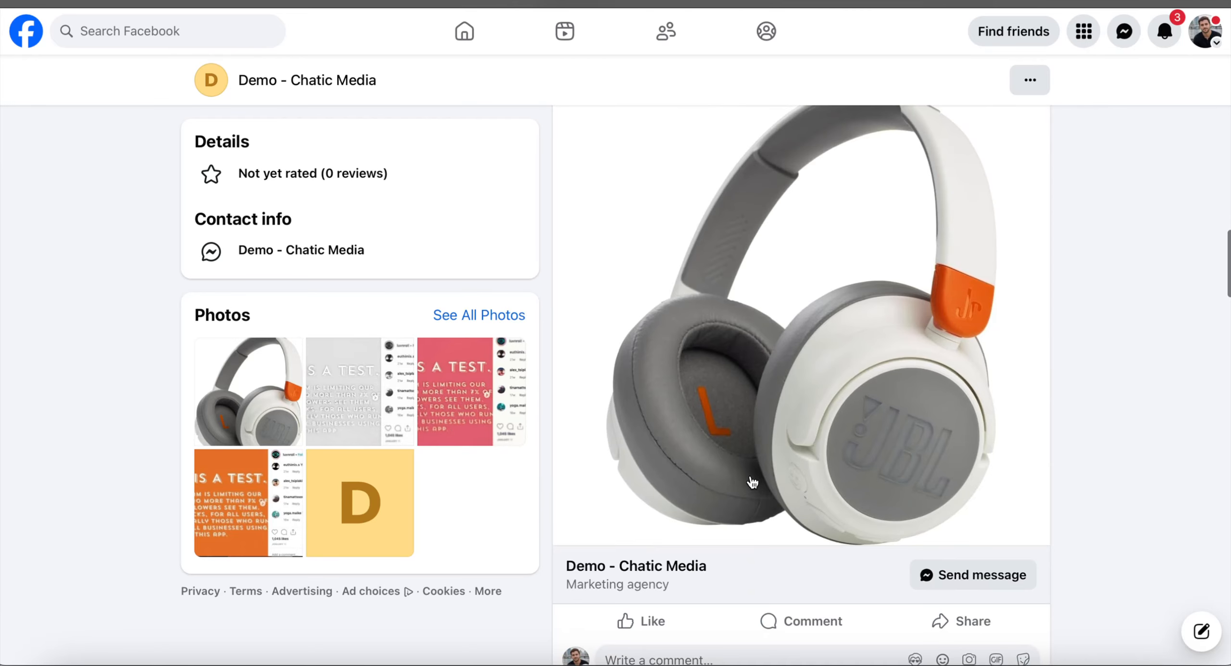
left_click(672, 462)
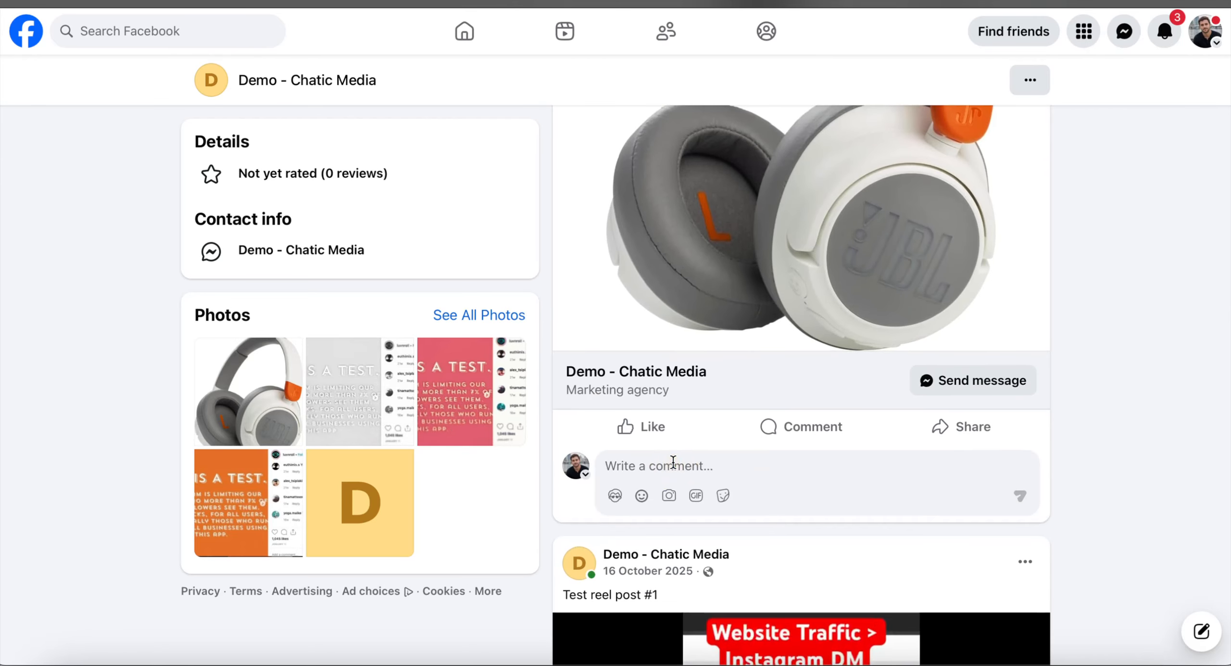
key("F5")
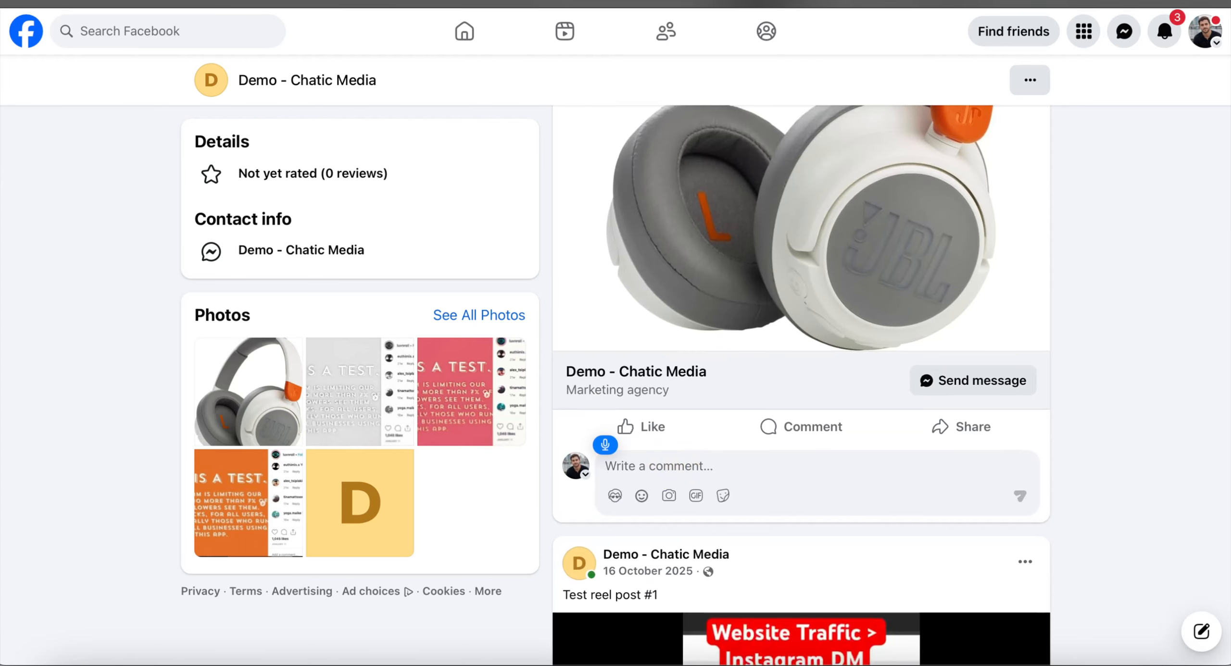
type("What do")
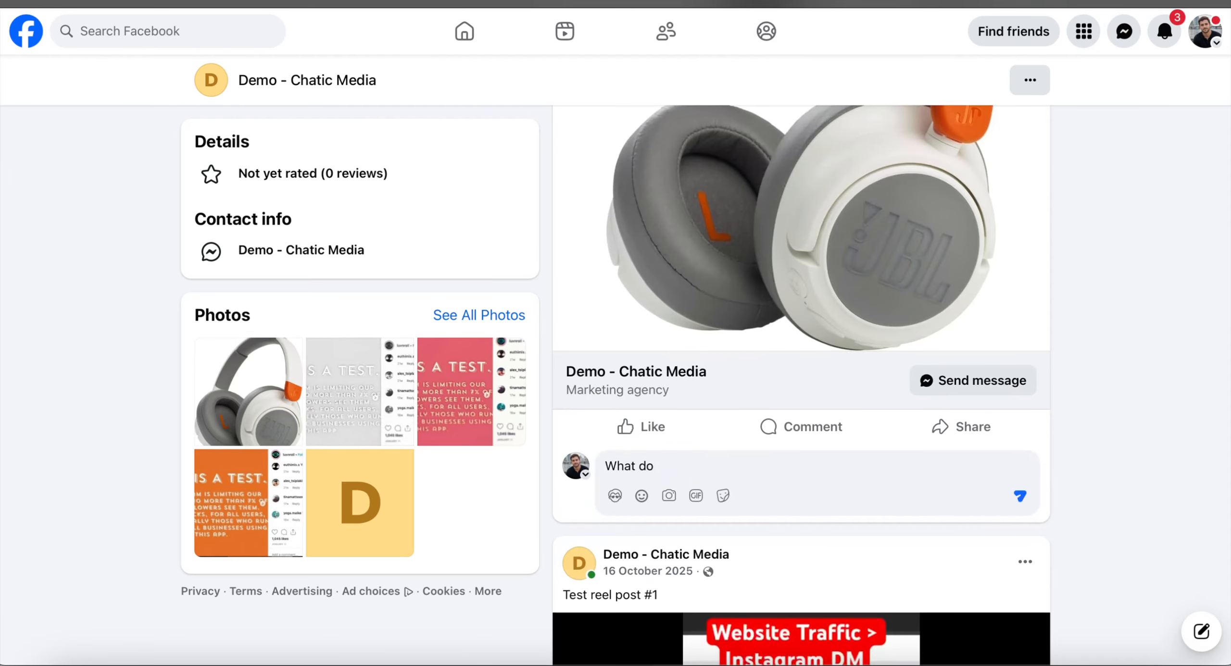
type(" you provide?")
key("Return")
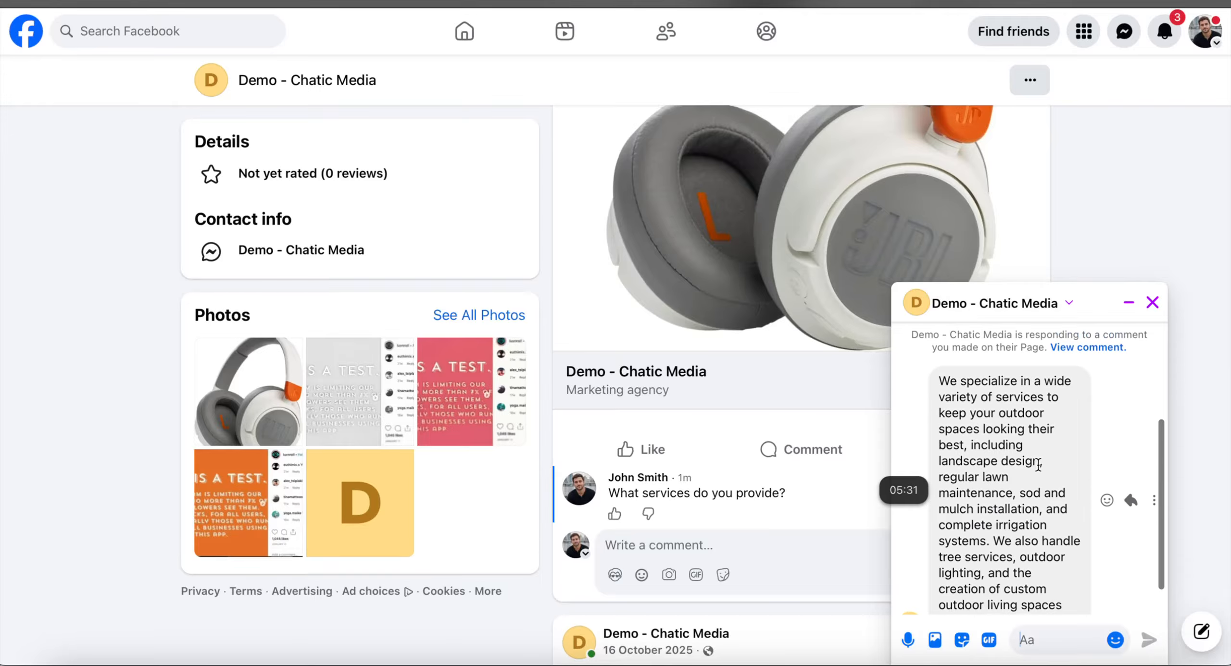
scroll(1039, 465, "up", 1)
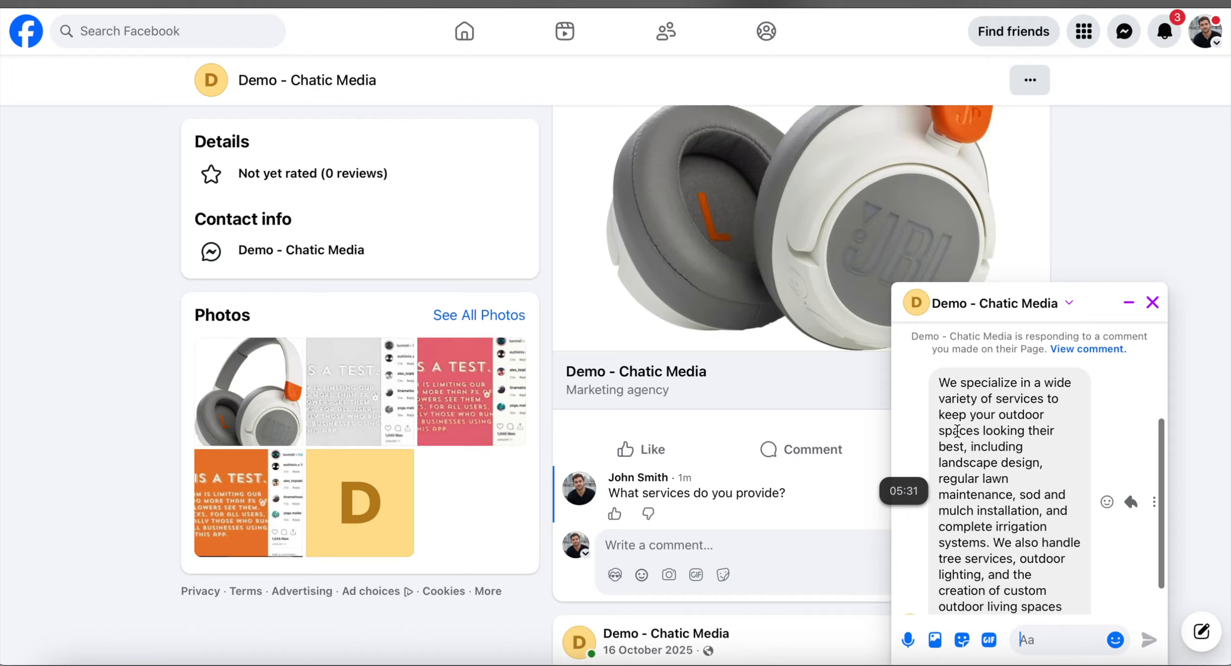
Read through the rest of the private Messenger reply about the services, and close the chat.
left_click_drag(964, 446, 1010, 481)
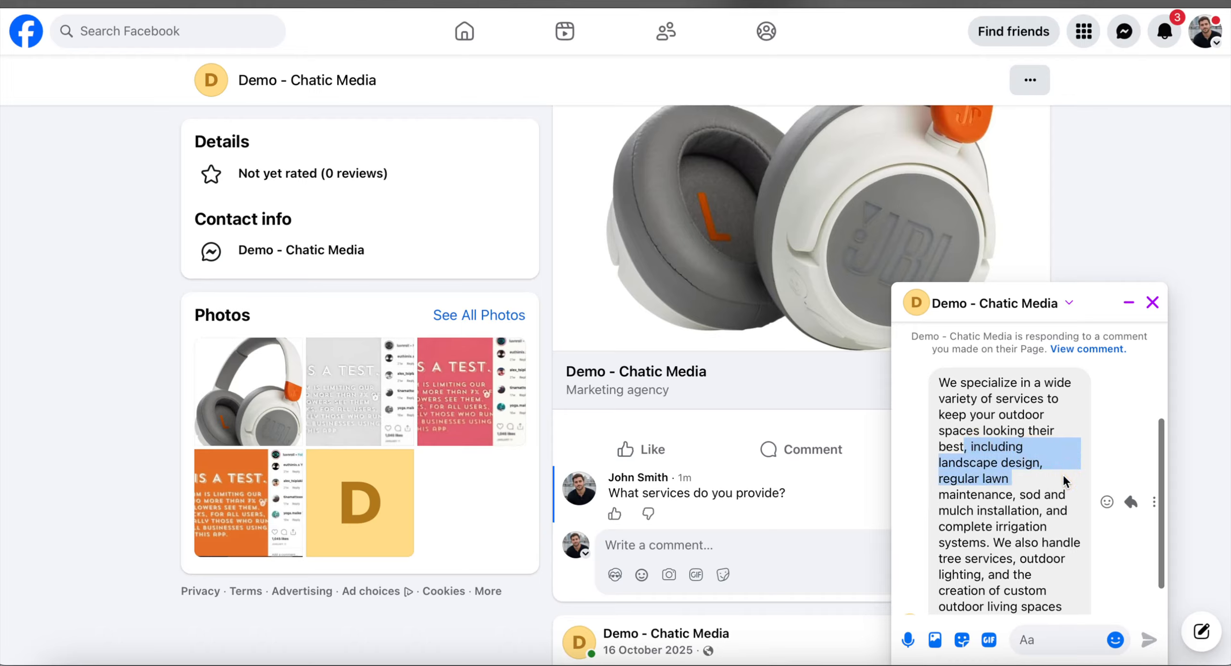
scroll(1045, 512, "down", 1)
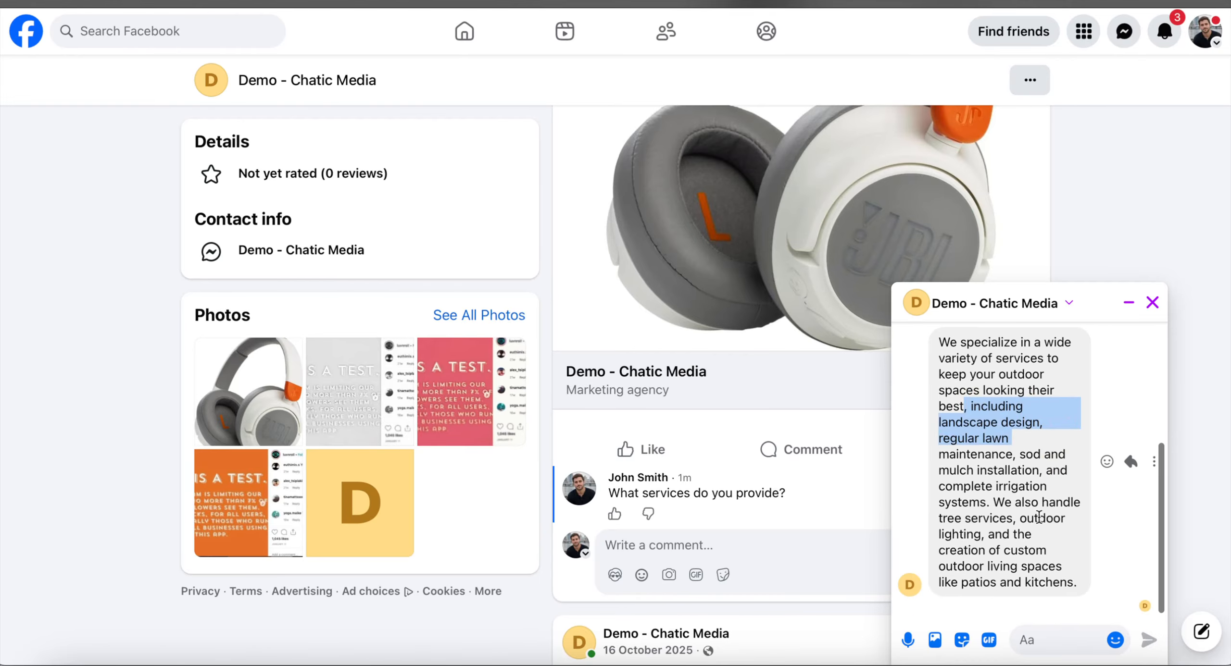
left_click(1153, 303)
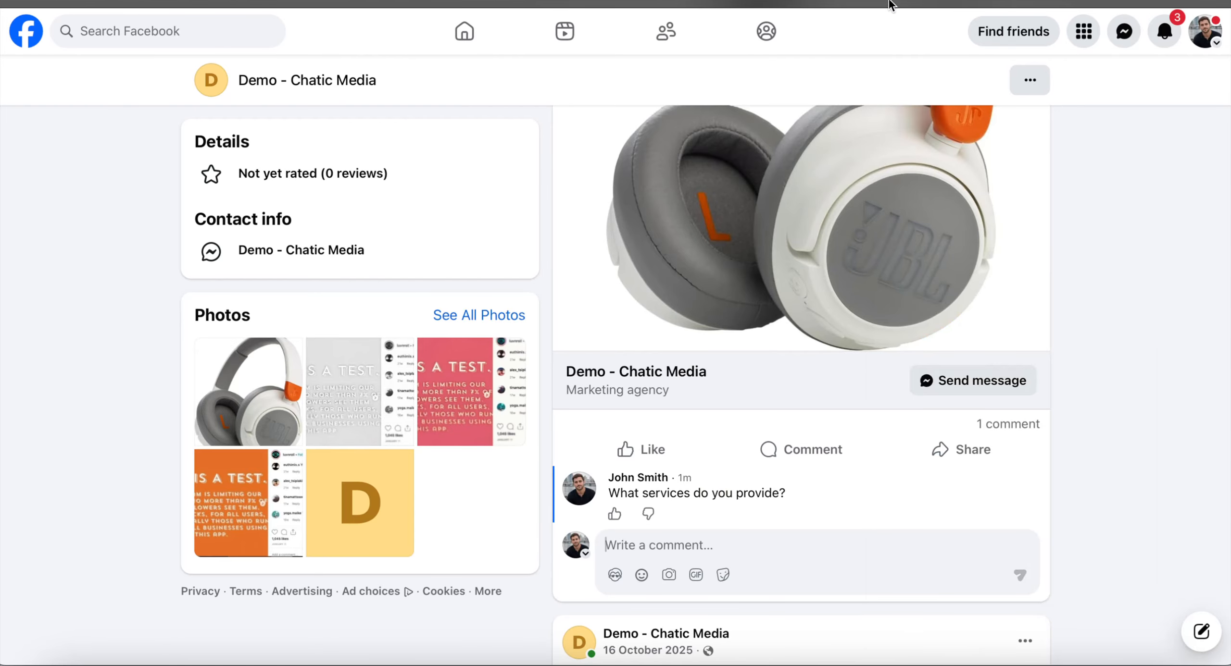
Reload the Demo - Chatic Media page and read the public reply to the services comment on the headphones post.
left_click(862, 1)
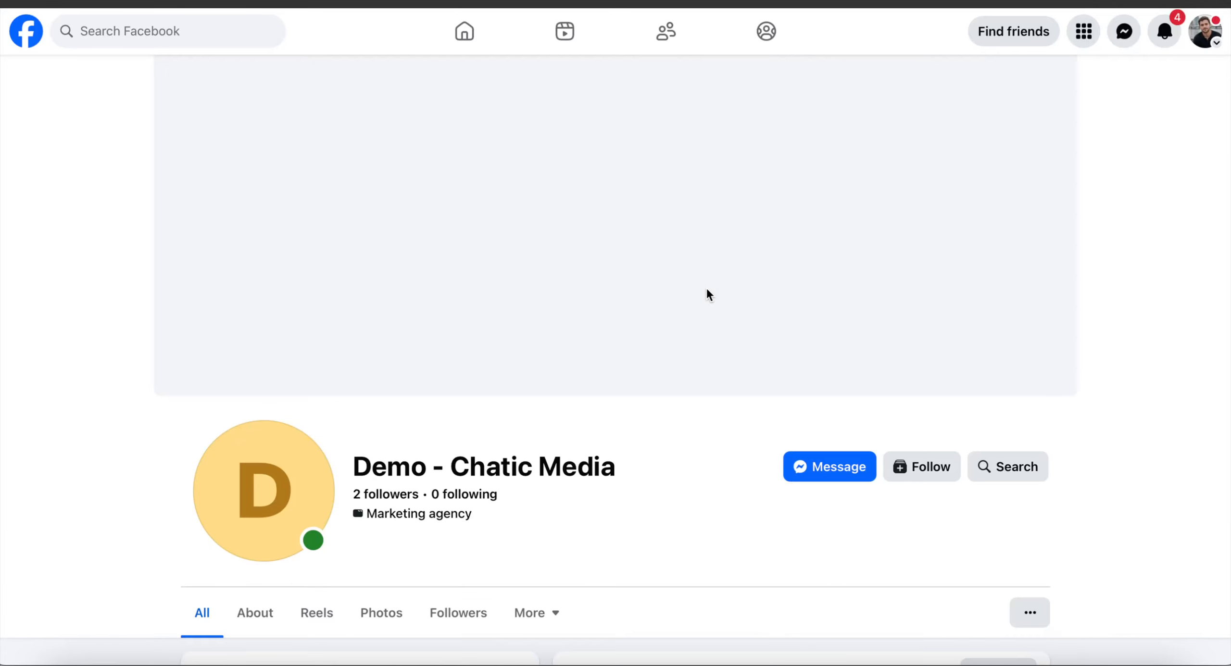
scroll(706, 294, "down", 7)
scroll(709, 483, "down", 4)
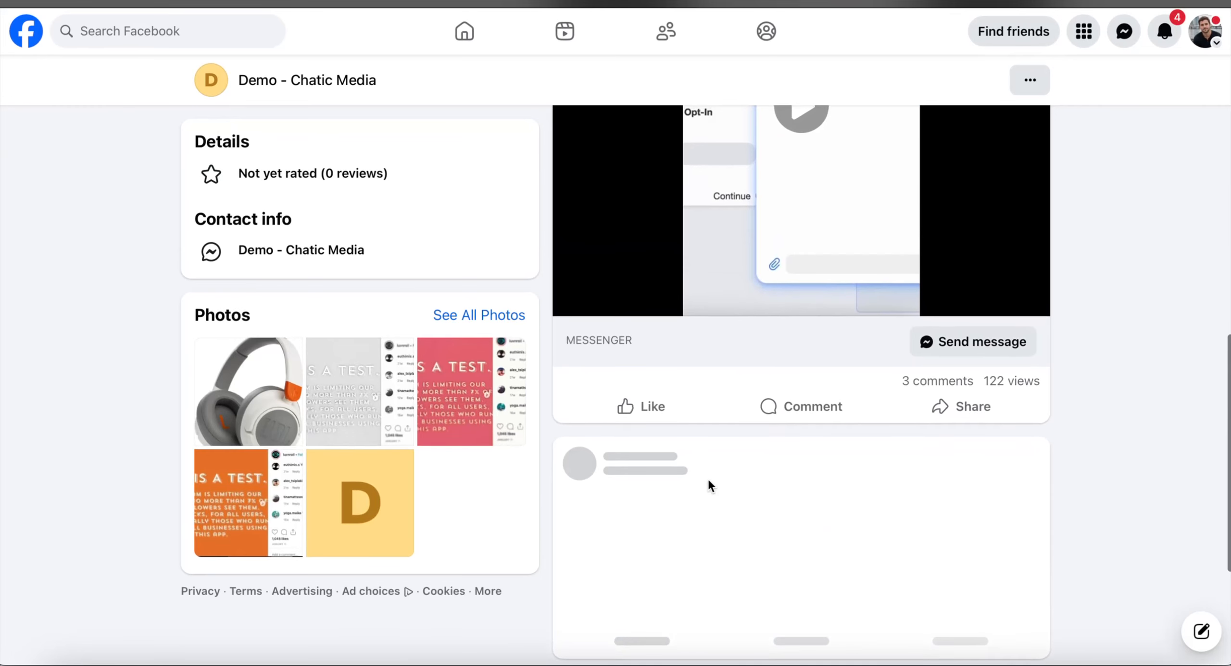
scroll(708, 480, "down", 15)
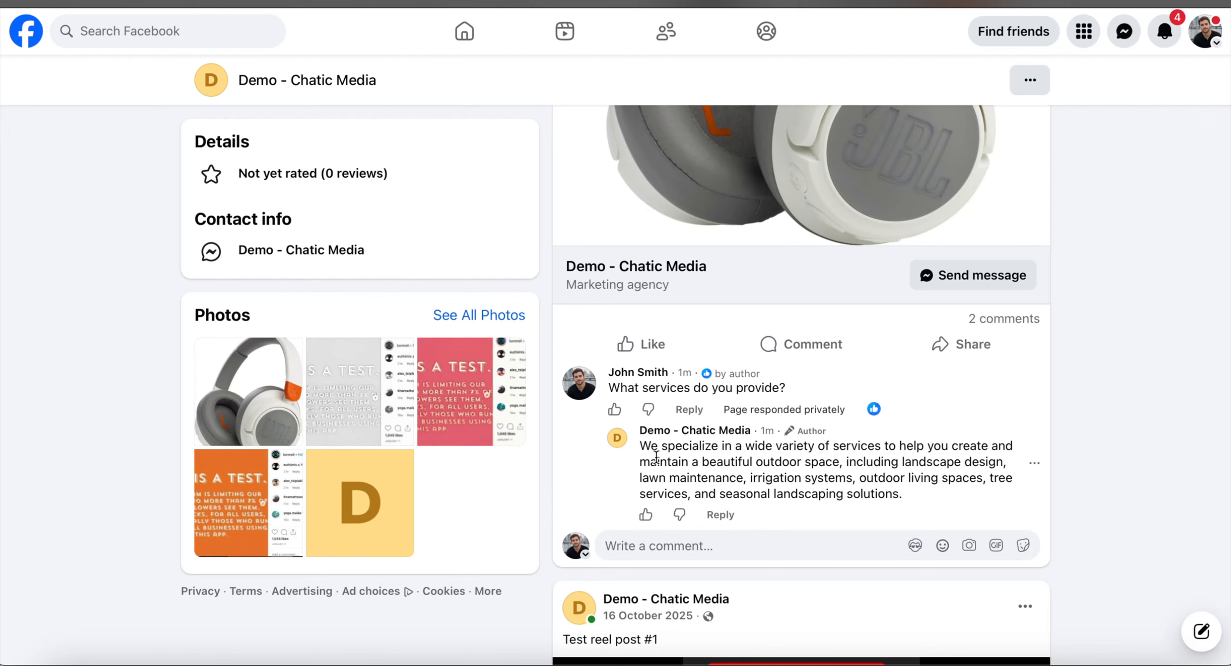
left_click_drag(641, 445, 925, 500)
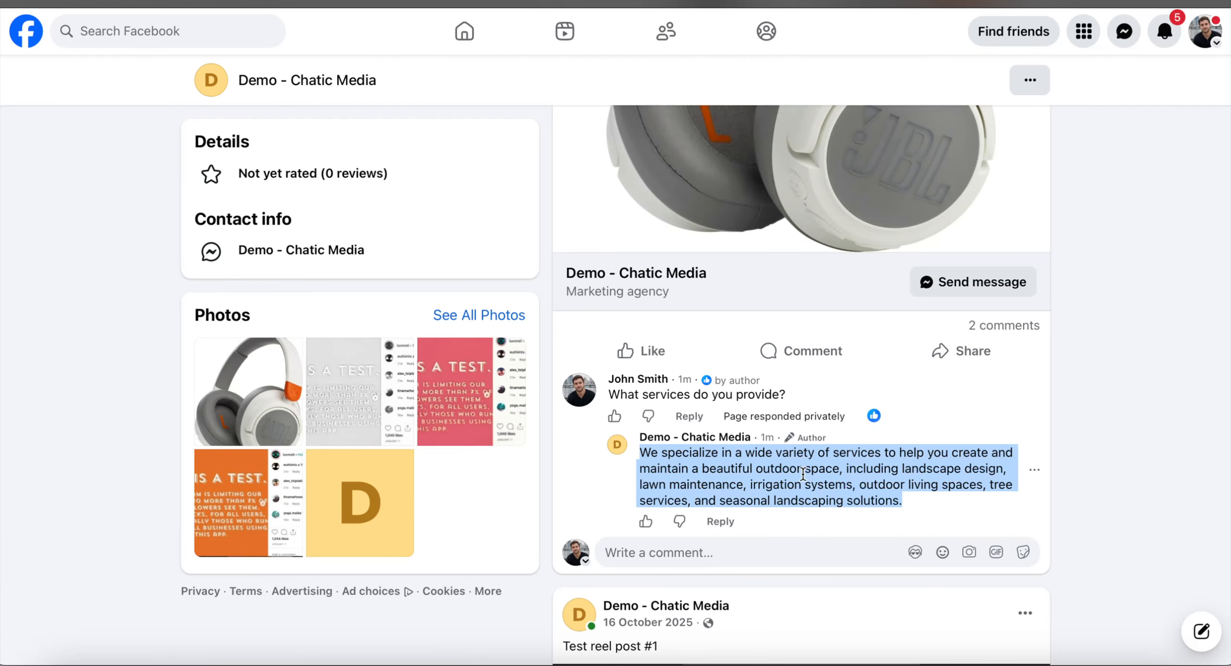
mouse_move(873, 419)
left_click(674, 553)
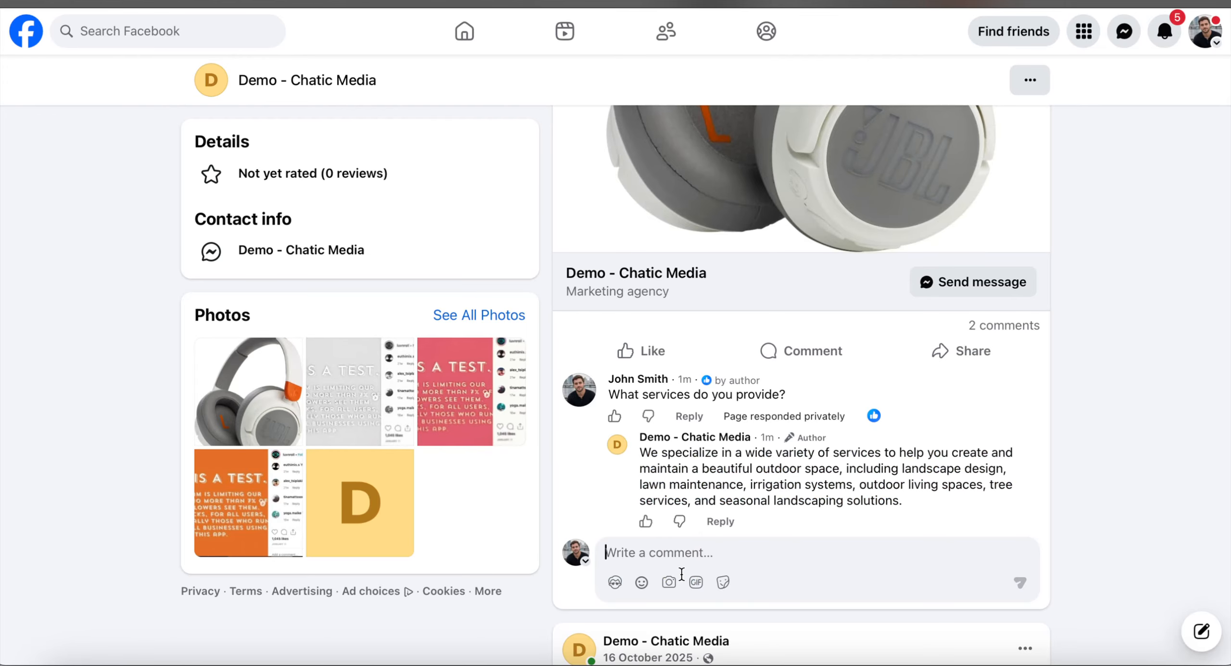
scroll(680, 577, "down", 1)
Switch to the agent in Chatic Media and check the Business Hours section of its system message.
left_click(562, 655)
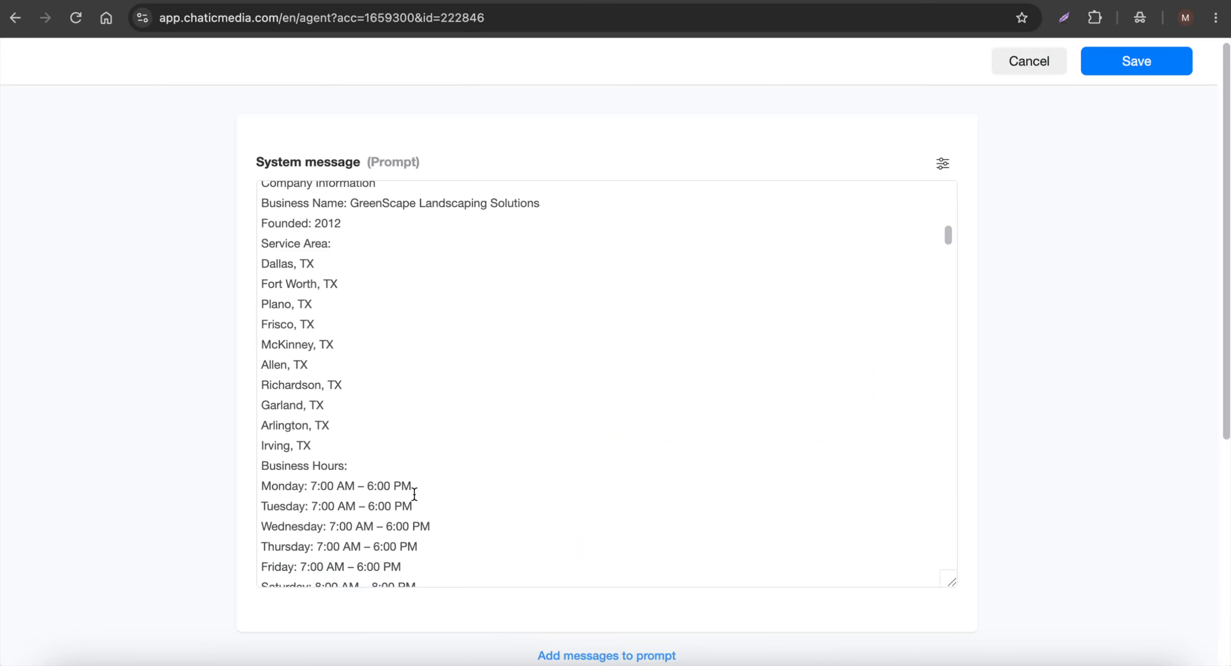
scroll(403, 498, "down", 10)
scroll(401, 500, "up", 5)
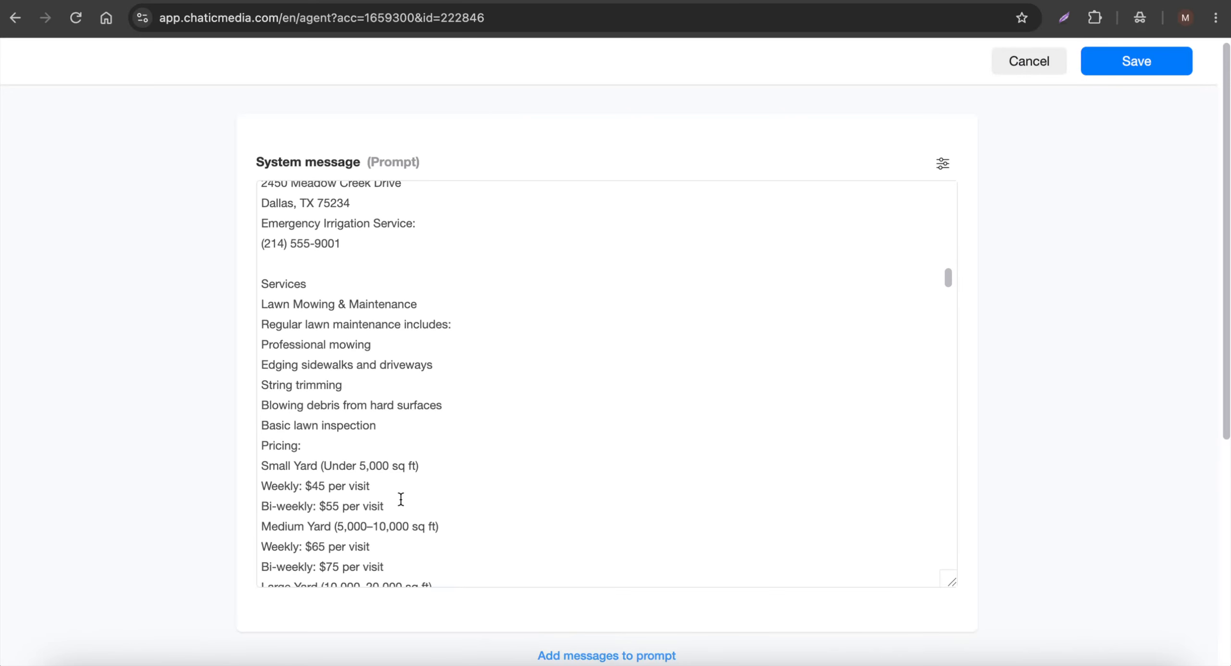
scroll(401, 500, "up", 8)
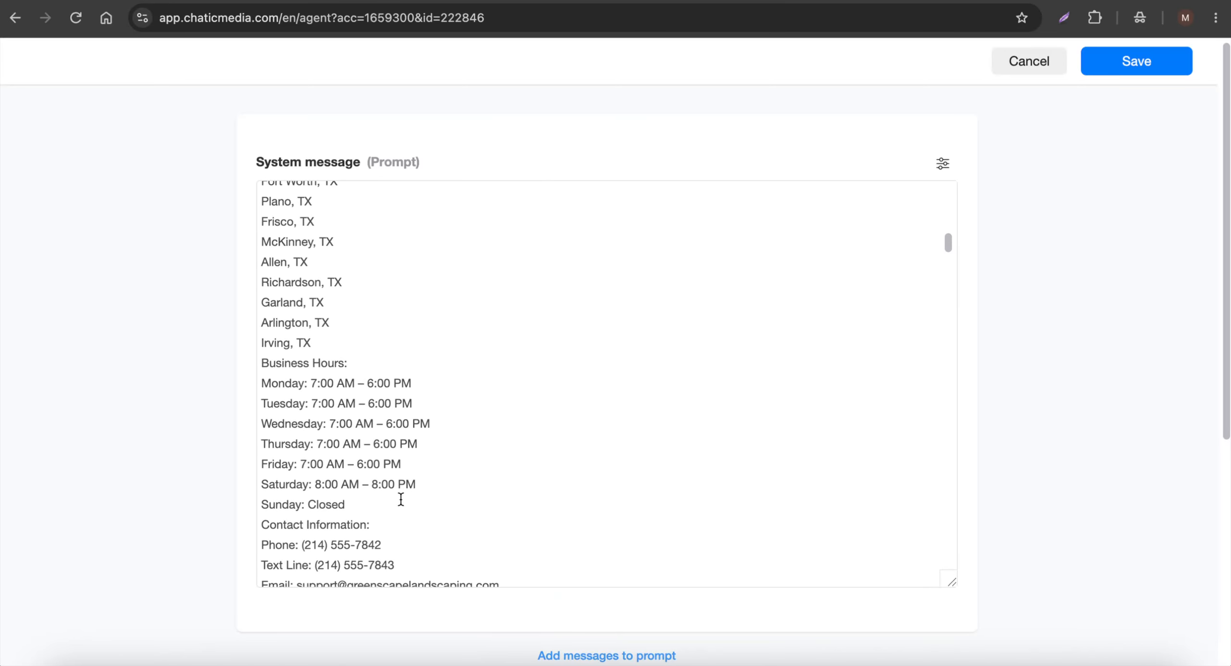
Post the comment "What are your business hours?" on the Facebook page's headphones post, read the private reply, and close the chat.
left_click(671, 656)
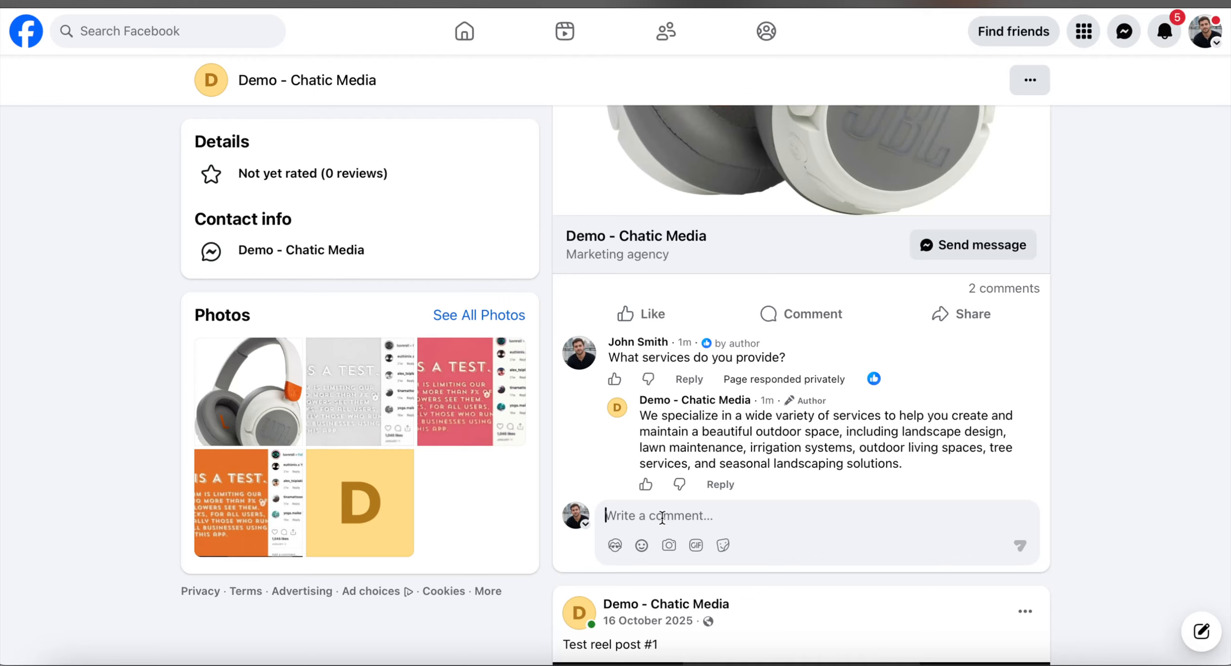
key("F5")
type("What are your business hours?")
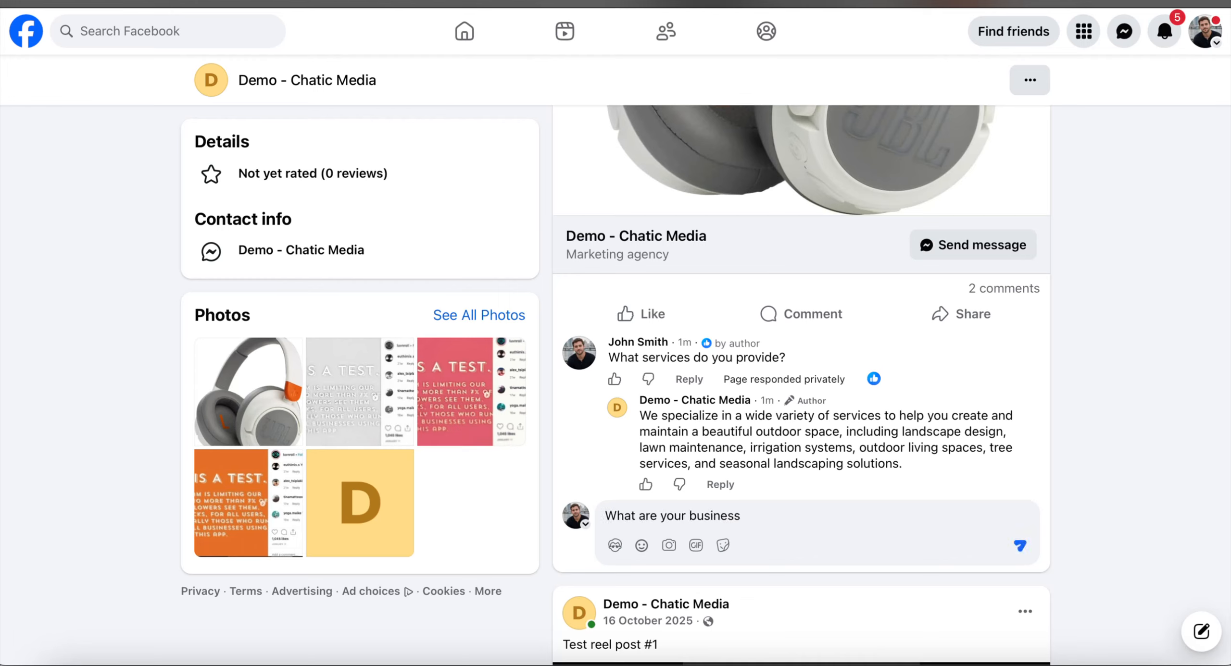
left_click(1021, 545)
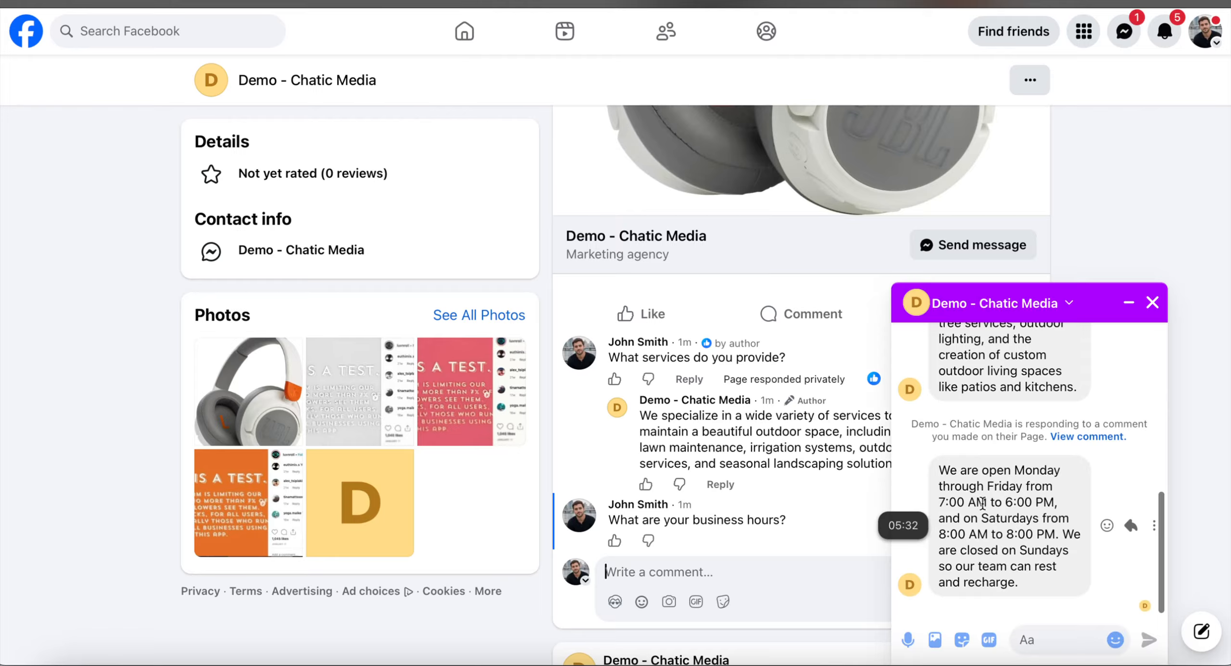
left_click(958, 487)
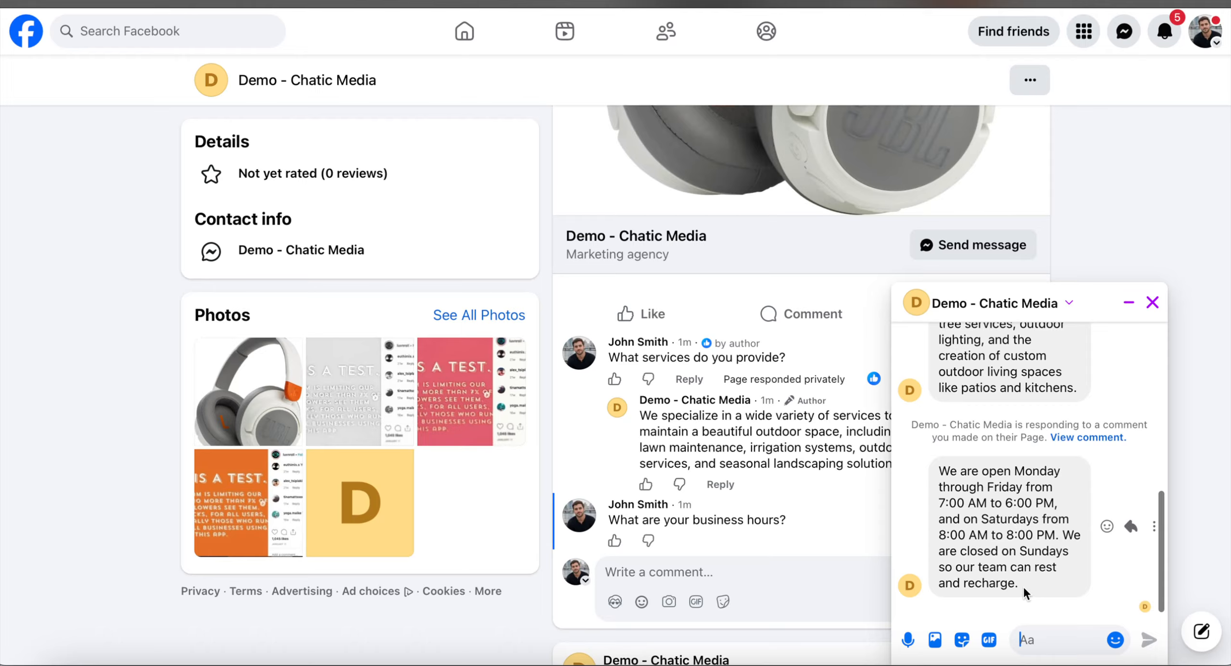
left_click_drag(1023, 586, 938, 469)
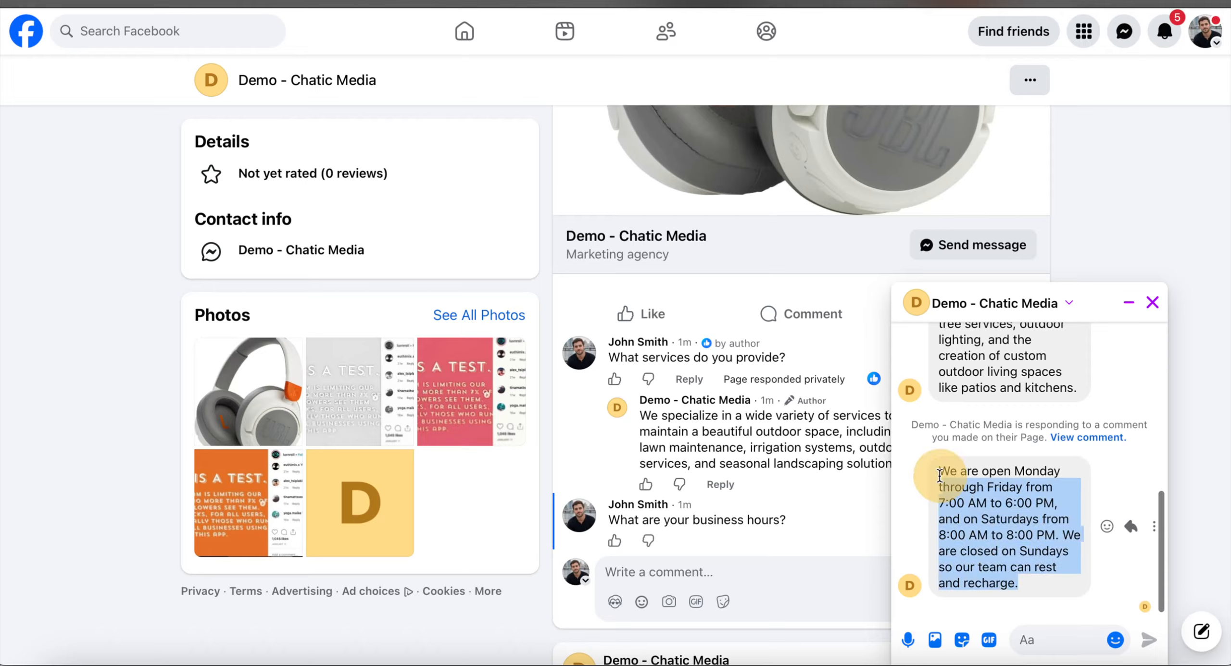
left_click(1153, 304)
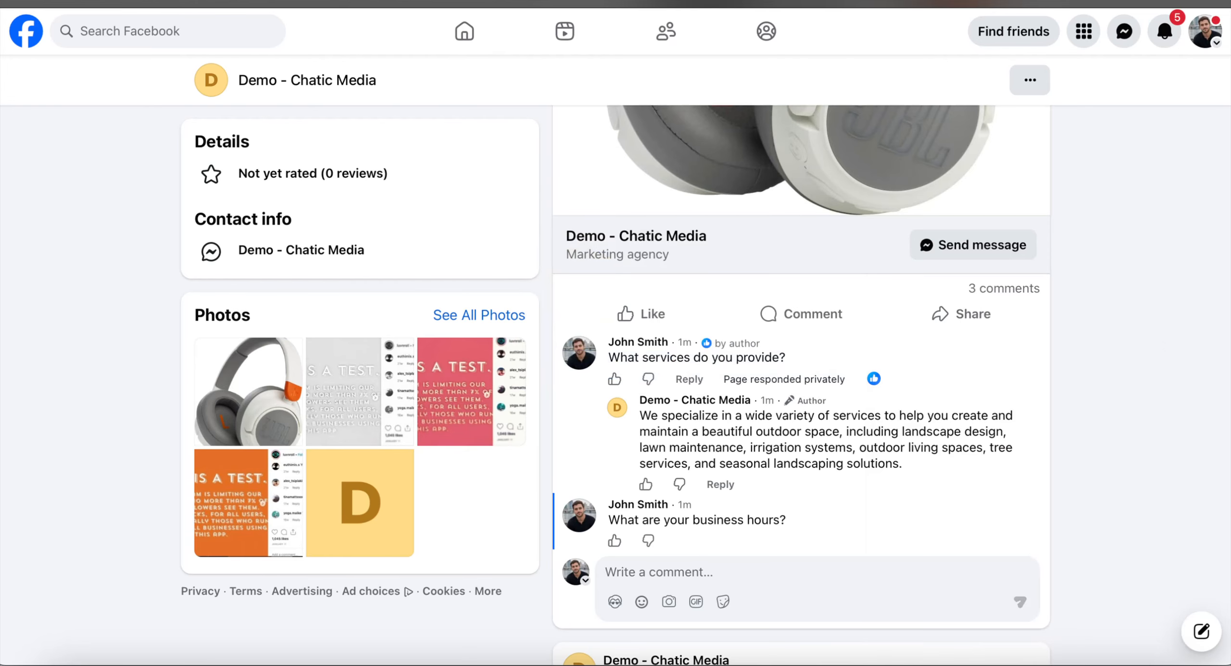
Reload the Facebook page and read the public reply to the business hours question in the headphones post's full comment list.
left_click(865, 0)
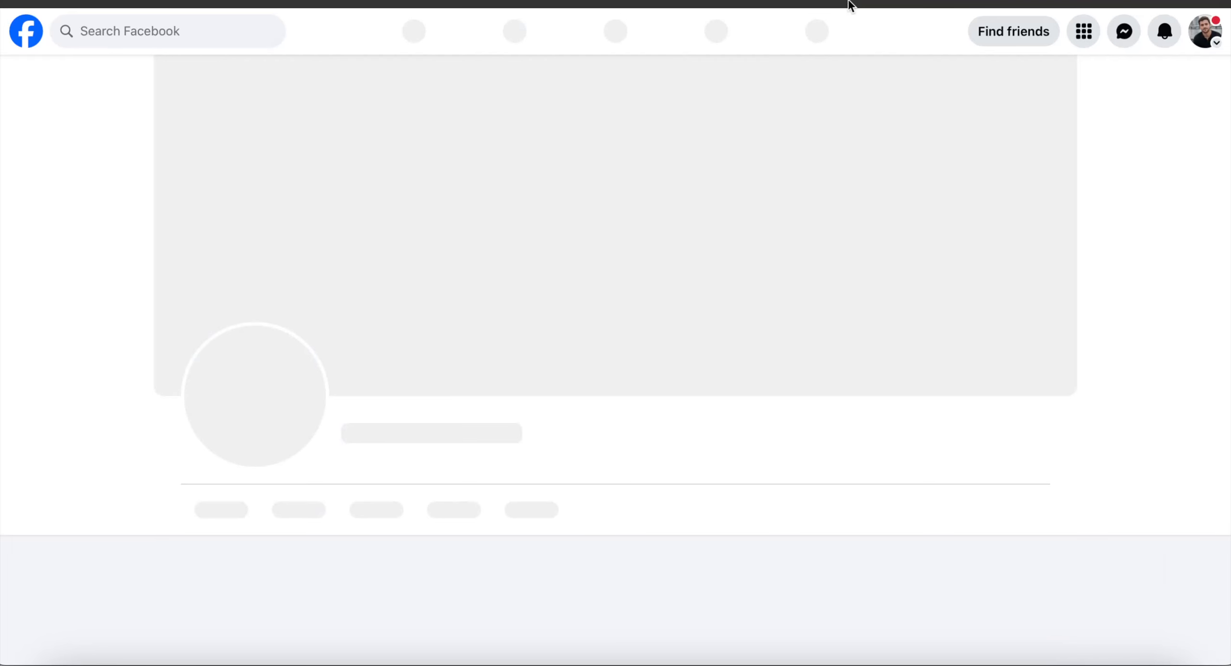
scroll(748, 504, "down", 6)
scroll(747, 504, "down", 15)
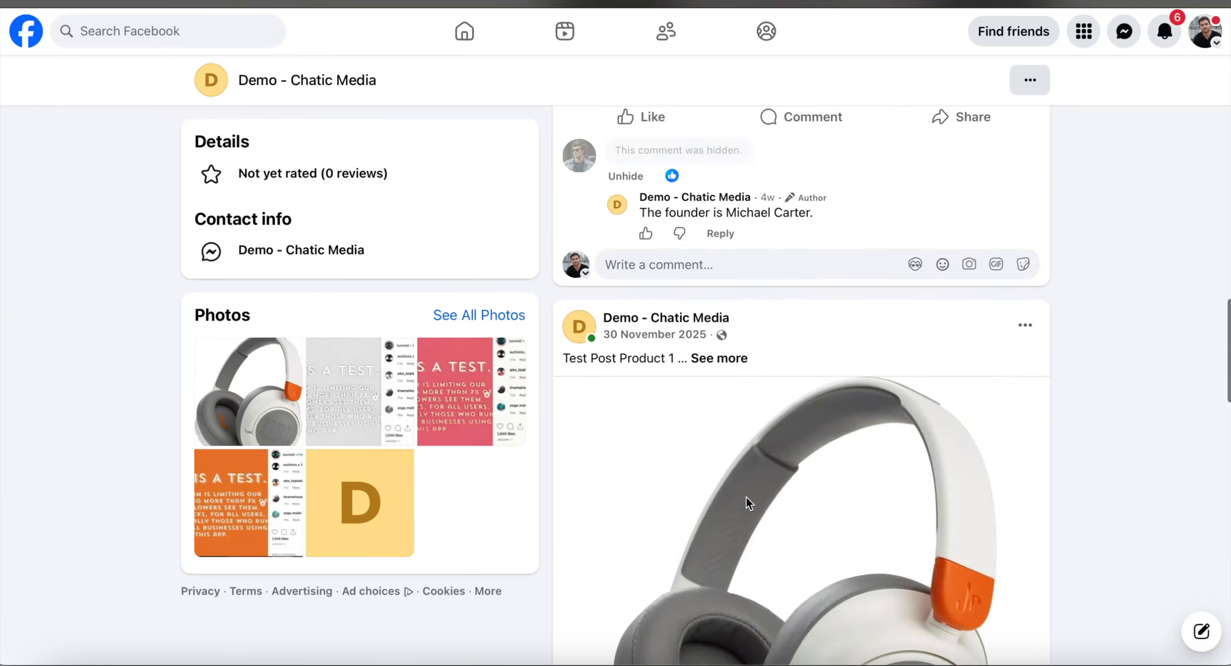
scroll(746, 496, "down", 3)
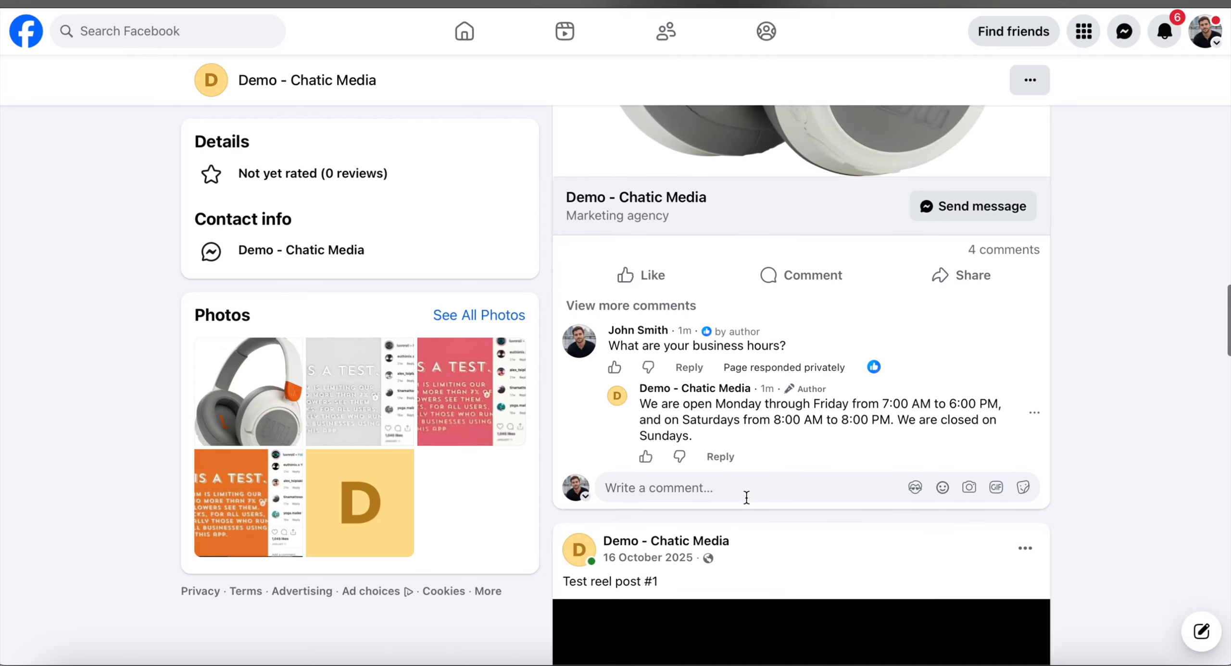
left_click(649, 306)
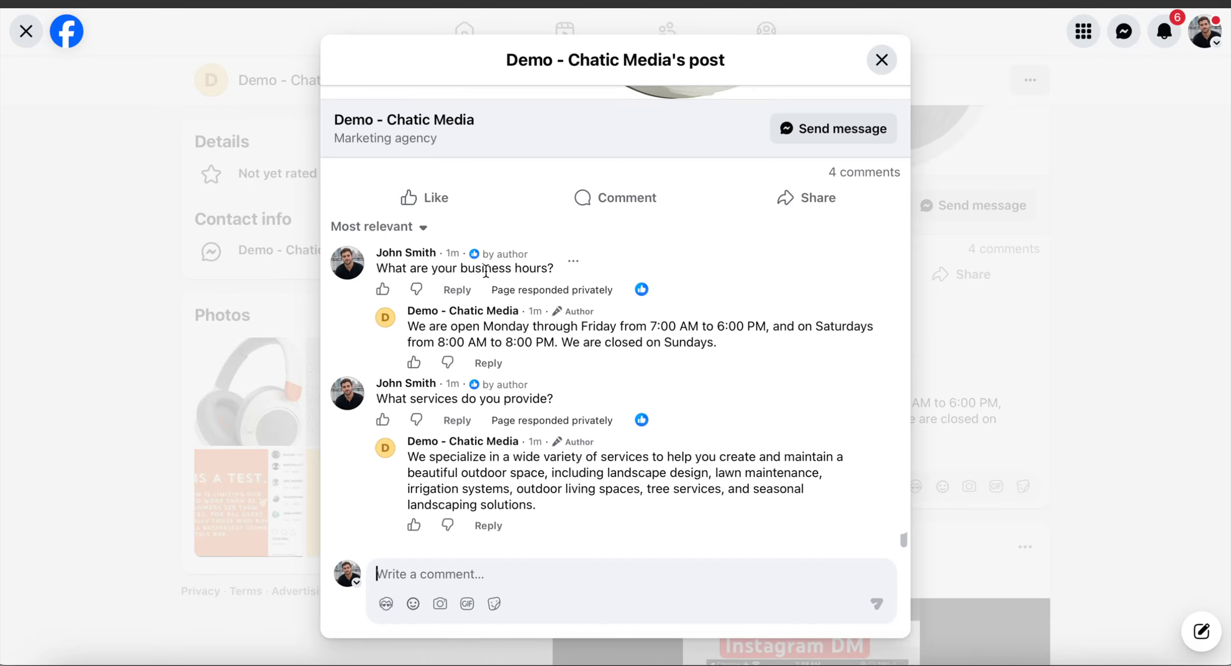
left_click_drag(731, 344, 494, 332)
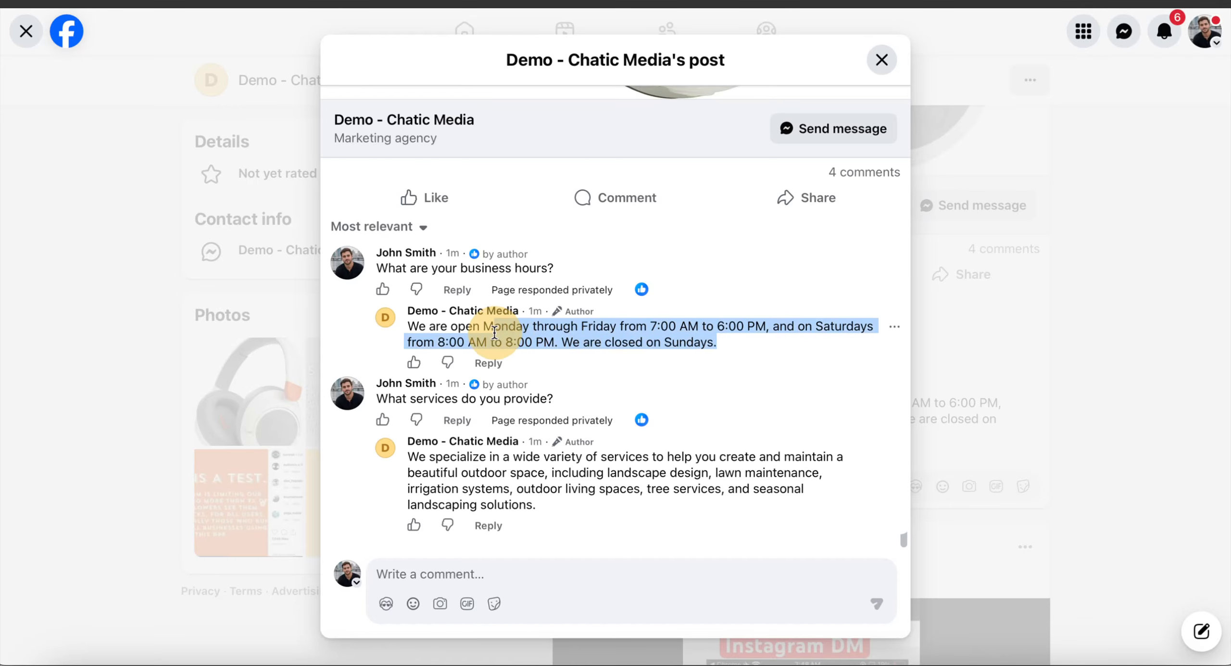
left_click(881, 59)
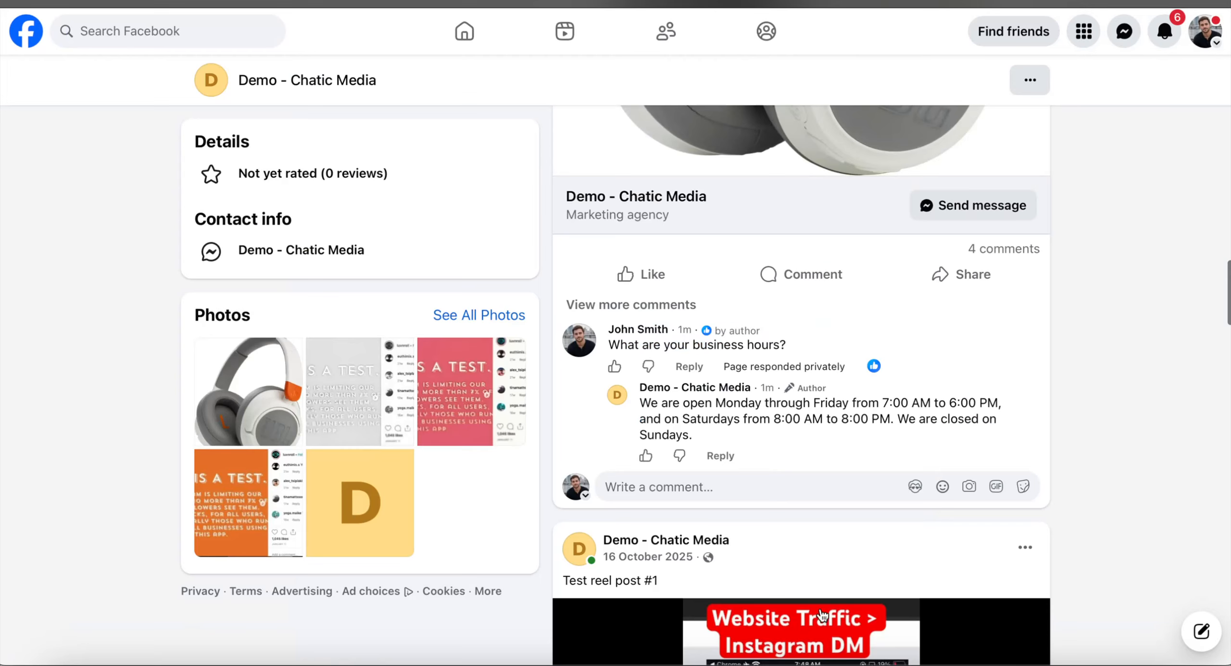
Open the Messenger conversation with the Demo - Chatic Media page and review the private replies to both comments.
scroll(822, 616, "down", 10)
scroll(835, 497, "down", 2)
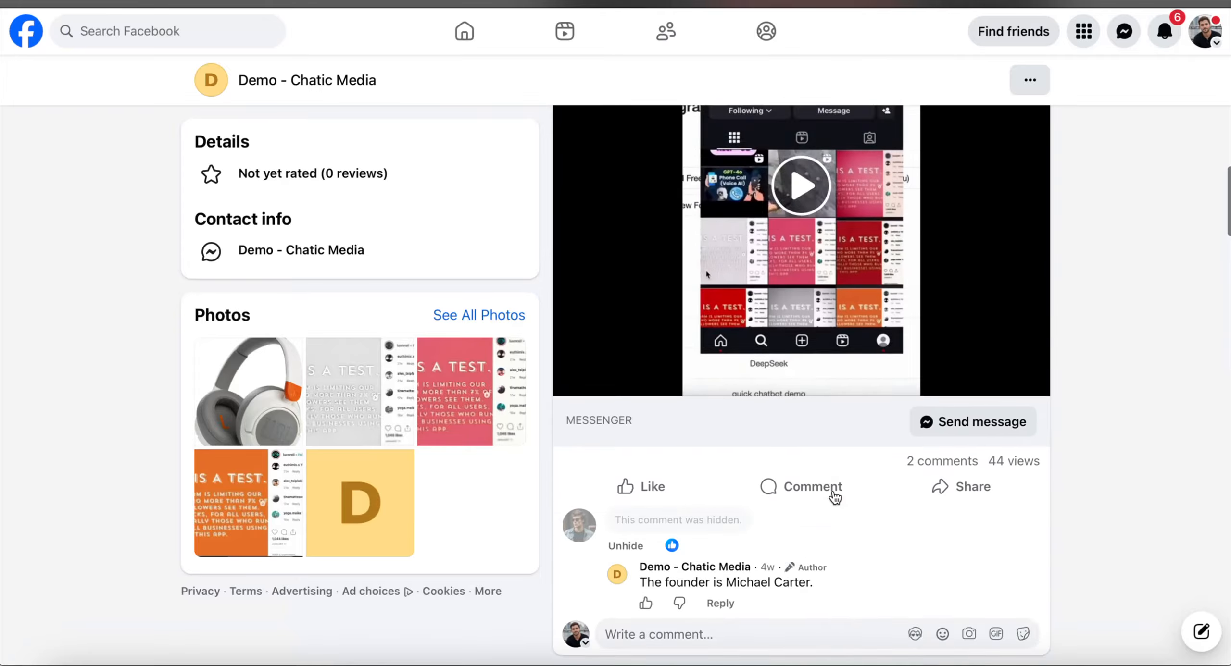
scroll(835, 498, "up", 15)
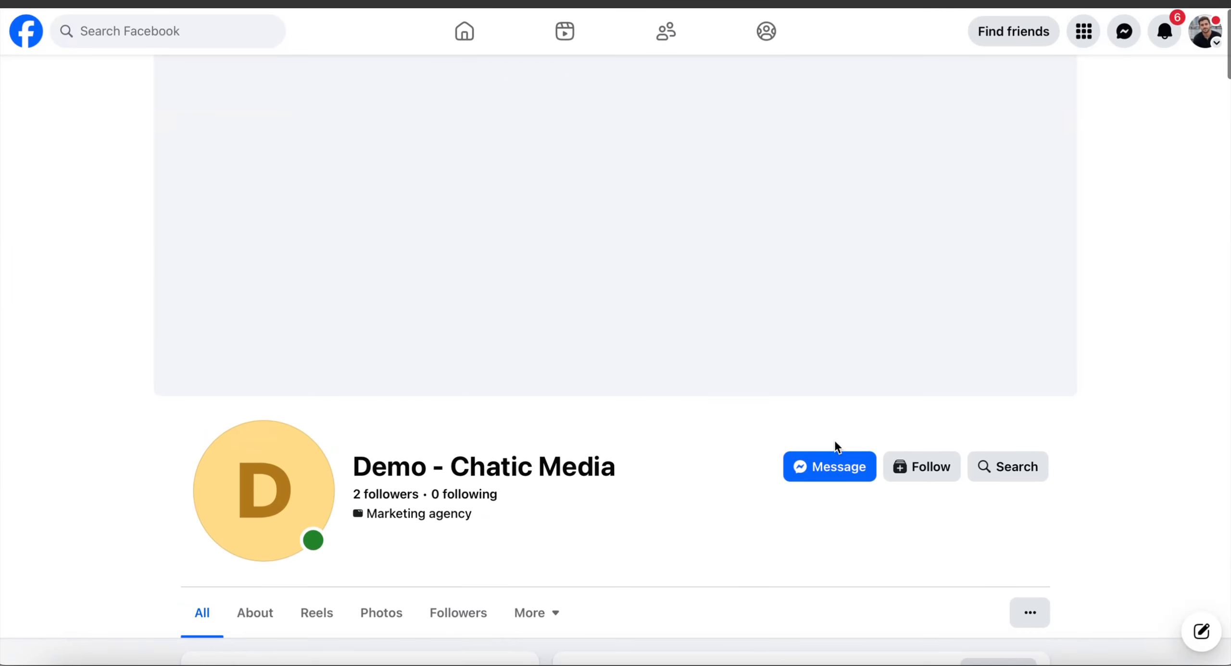
left_click(824, 466)
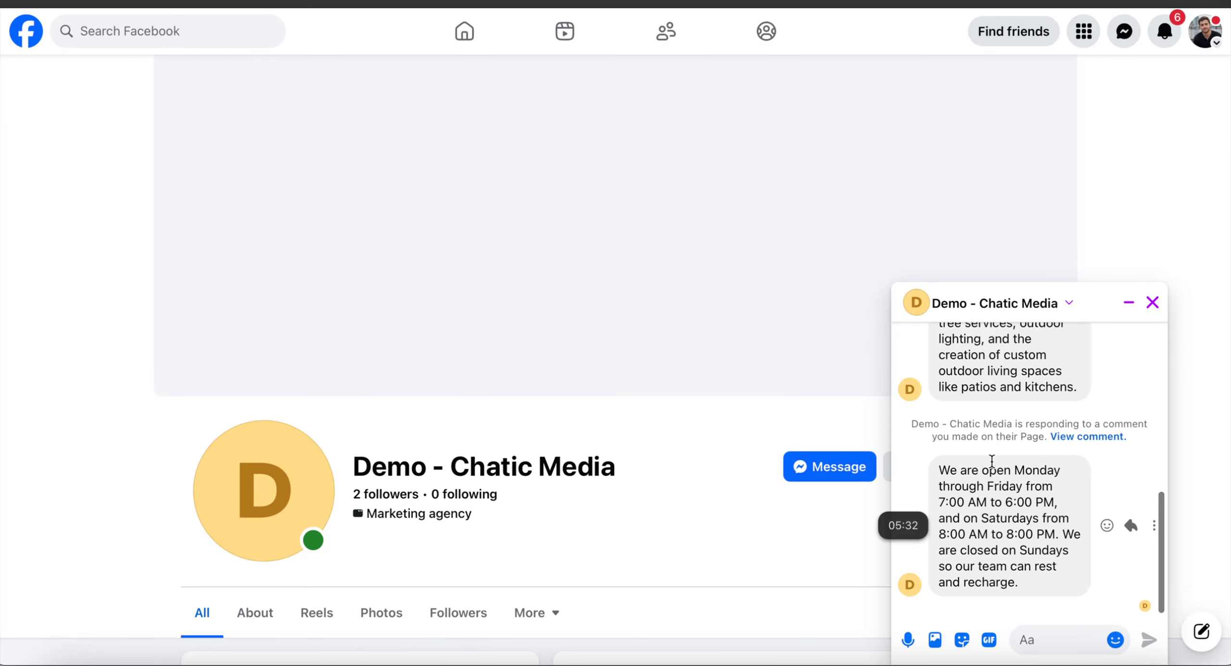
scroll(1006, 472, "up", 5)
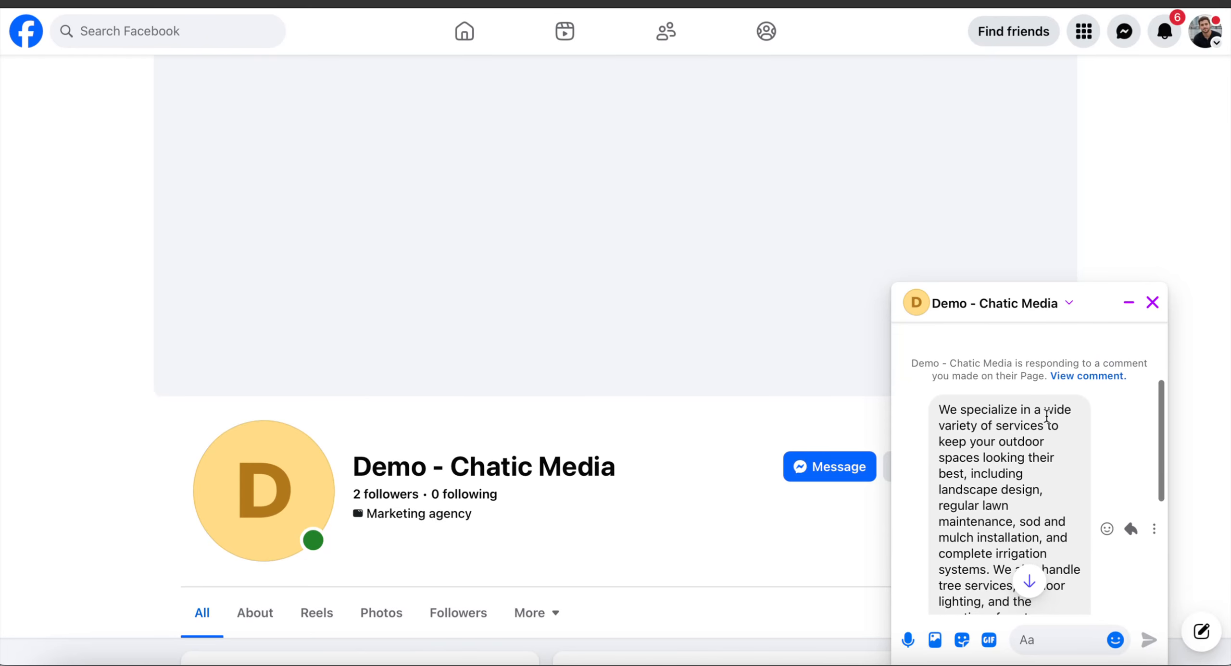
scroll(962, 467, "down", 5)
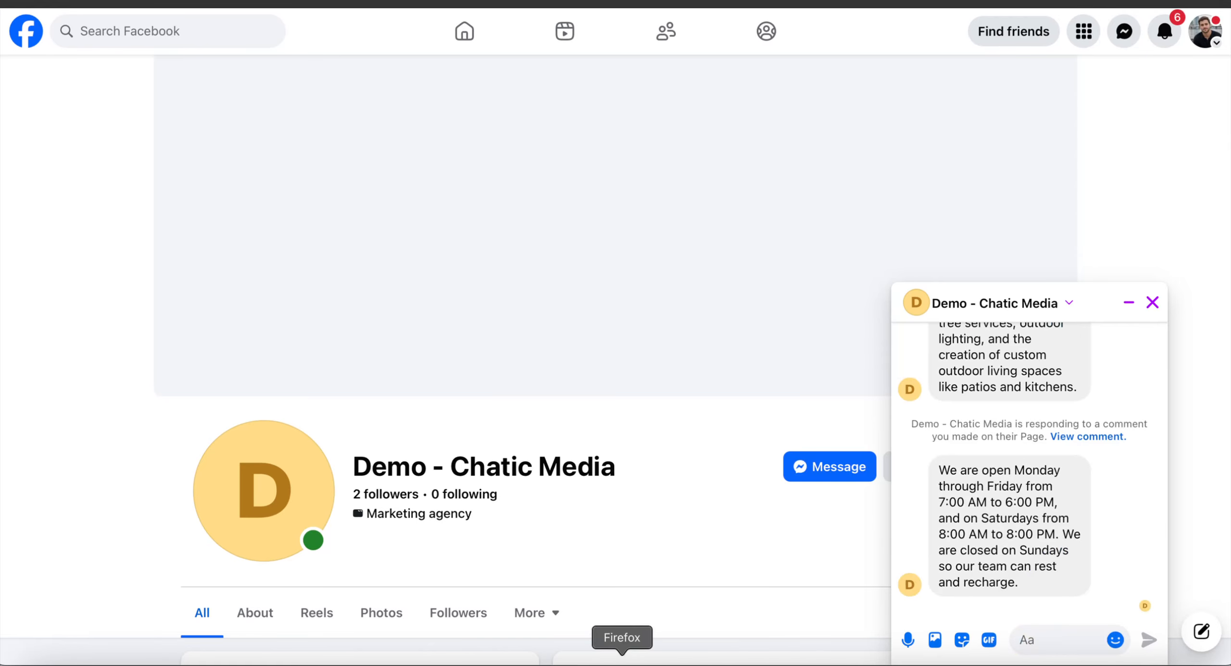
Switch to the agent's system message in Chatic Media and examine the Gold Plan's price and included services.
left_click(563, 660)
scroll(389, 428, "down", 20)
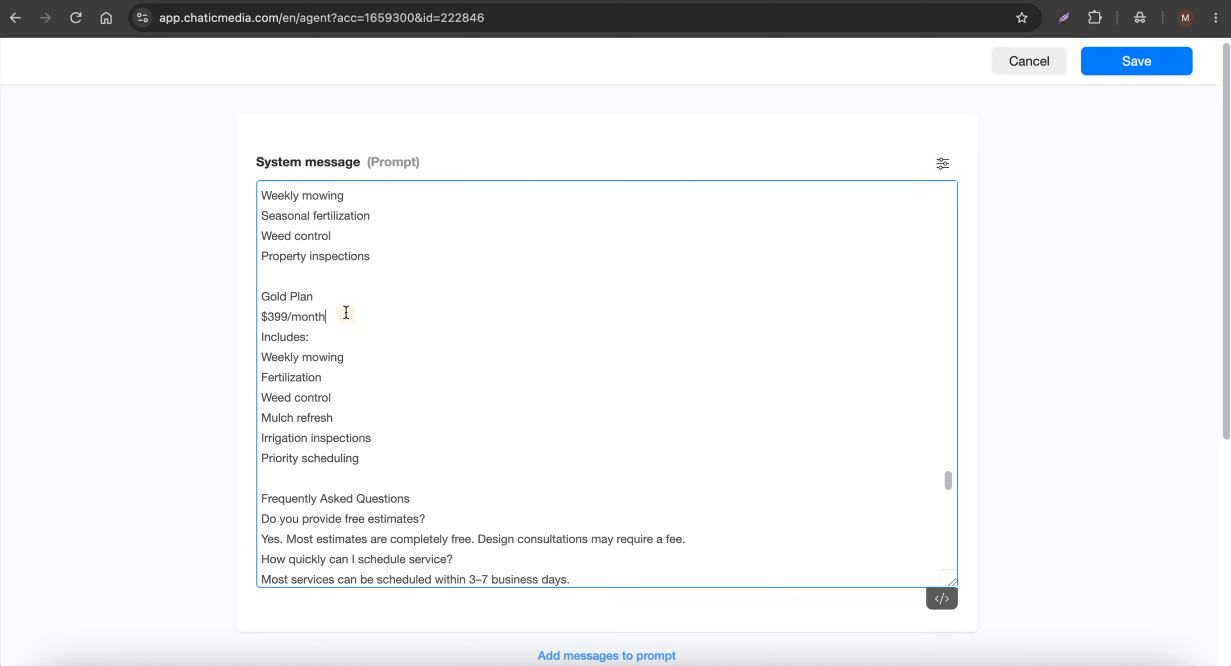
left_click_drag(343, 311, 236, 315)
left_click_drag(428, 475, 299, 357)
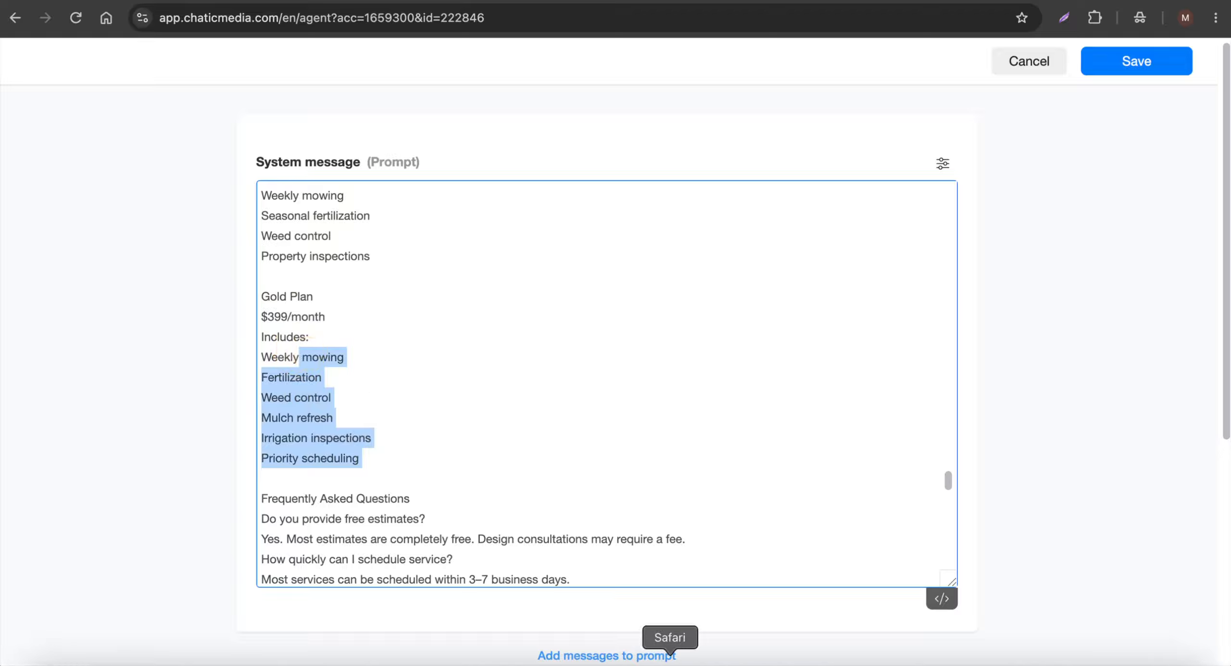
Send the page the Messenger message "How much is for the gold plant and what is included?" and read the reply.
left_click(672, 661)
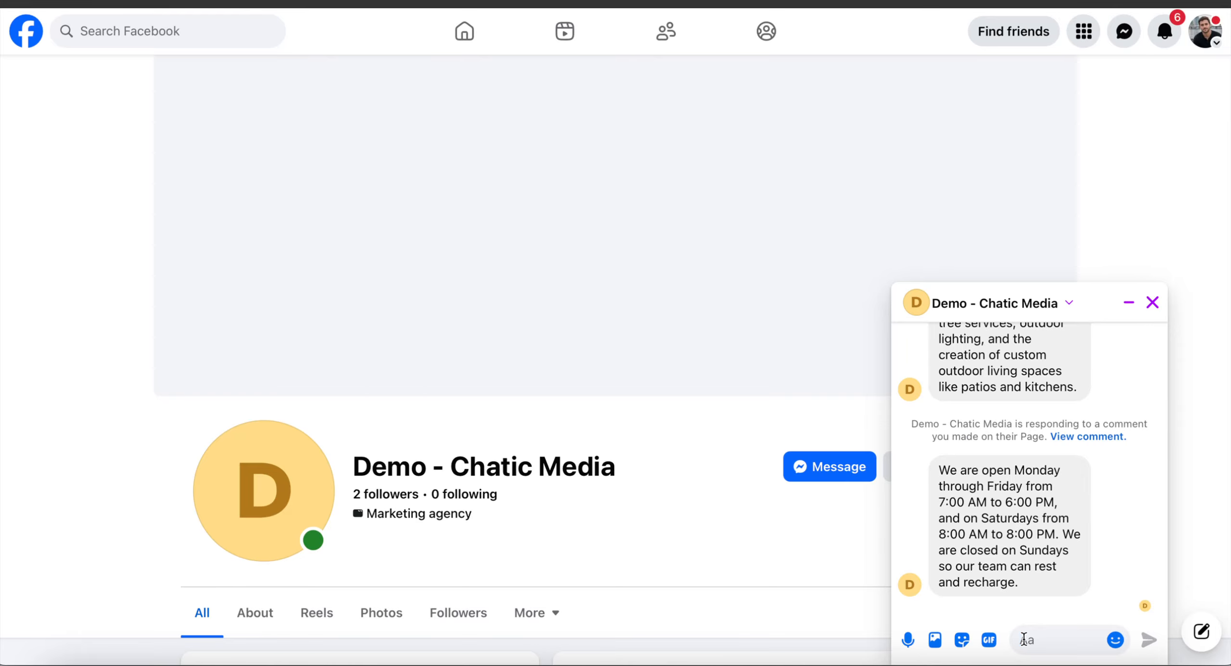
key("F5")
type("How ")
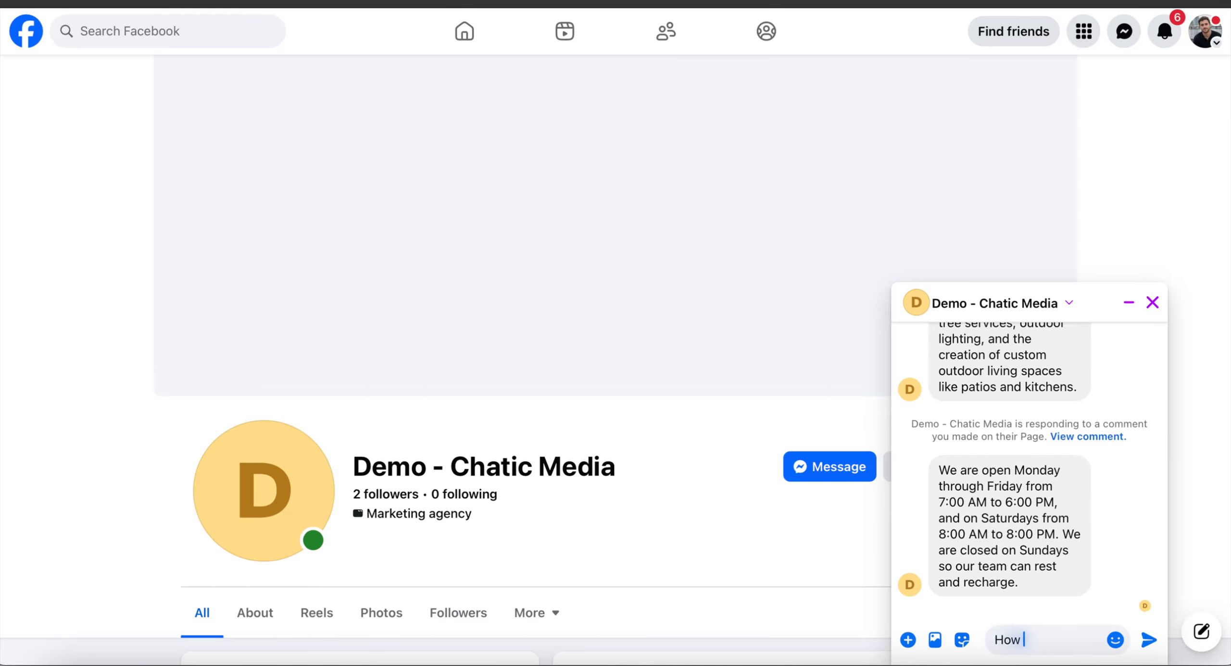
type("much is for the gold plant and what is included?")
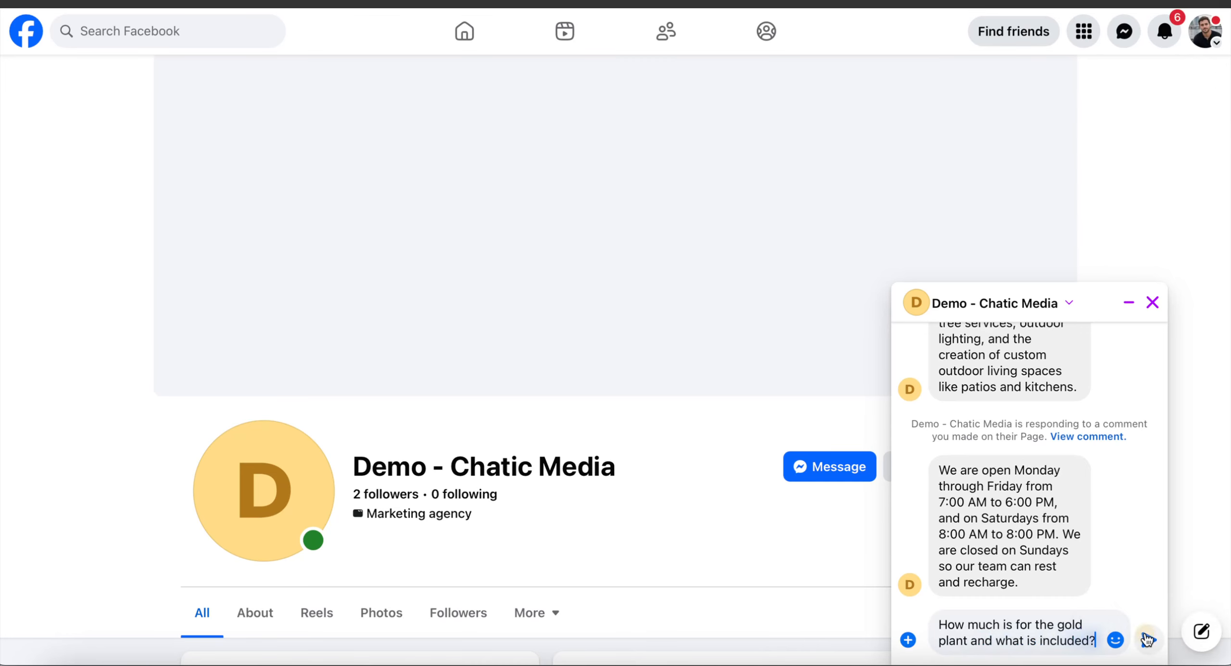
key("Return")
type("Righ")
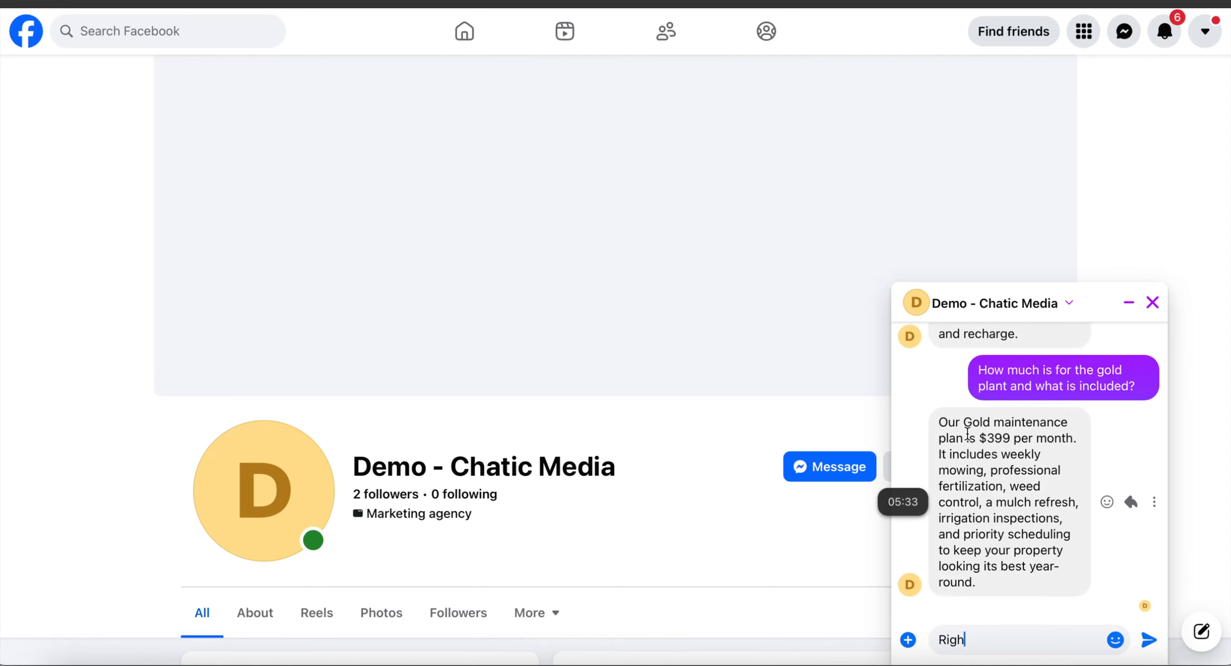
left_click_drag(978, 434, 1103, 434)
left_click(1060, 457)
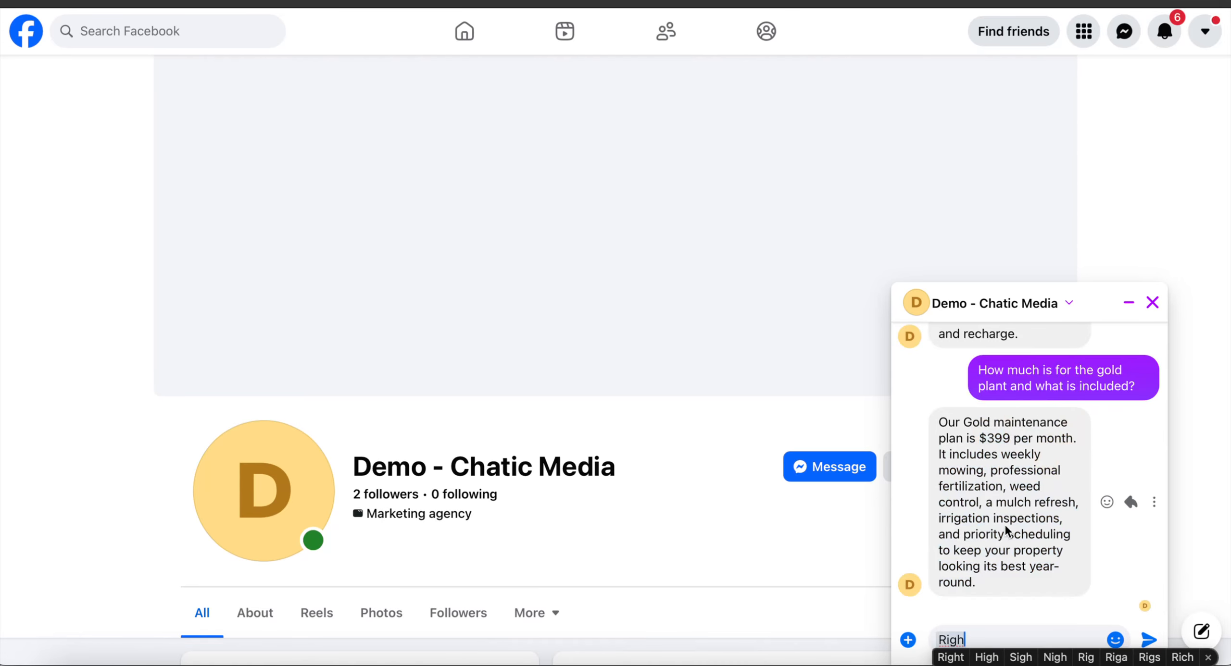
Switch to the Chatic Media inbox and review the Messenger conversation containing the comment replies and the Gold plan answer.
left_click(1002, 568)
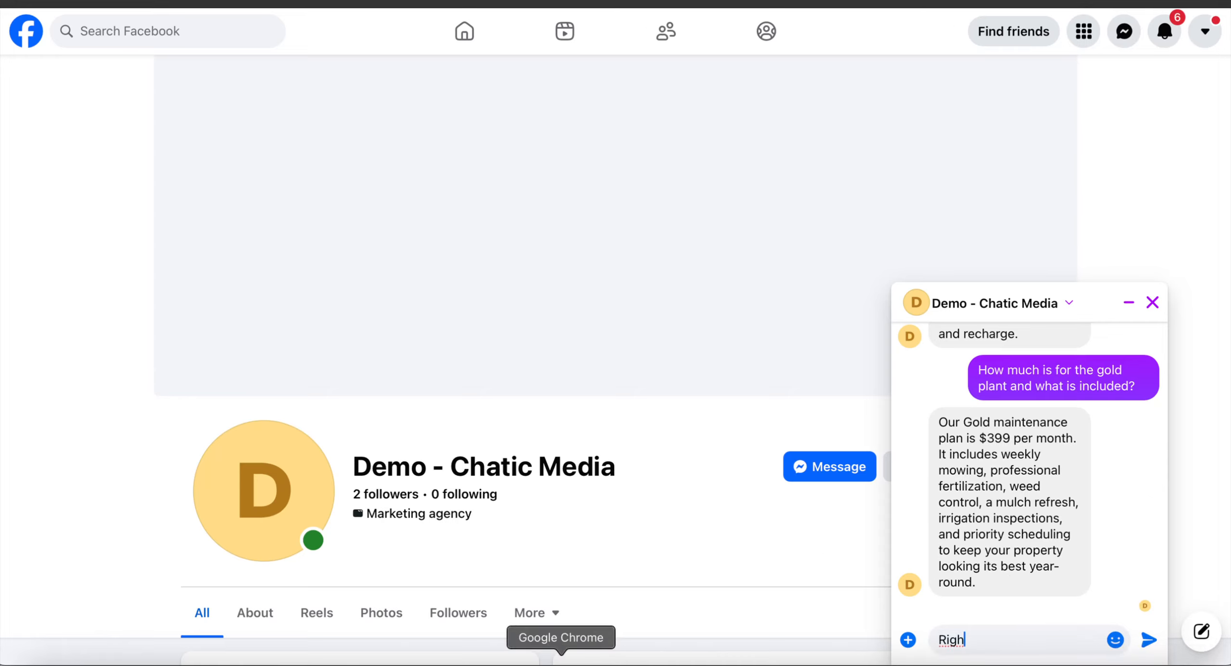
left_click(619, 661)
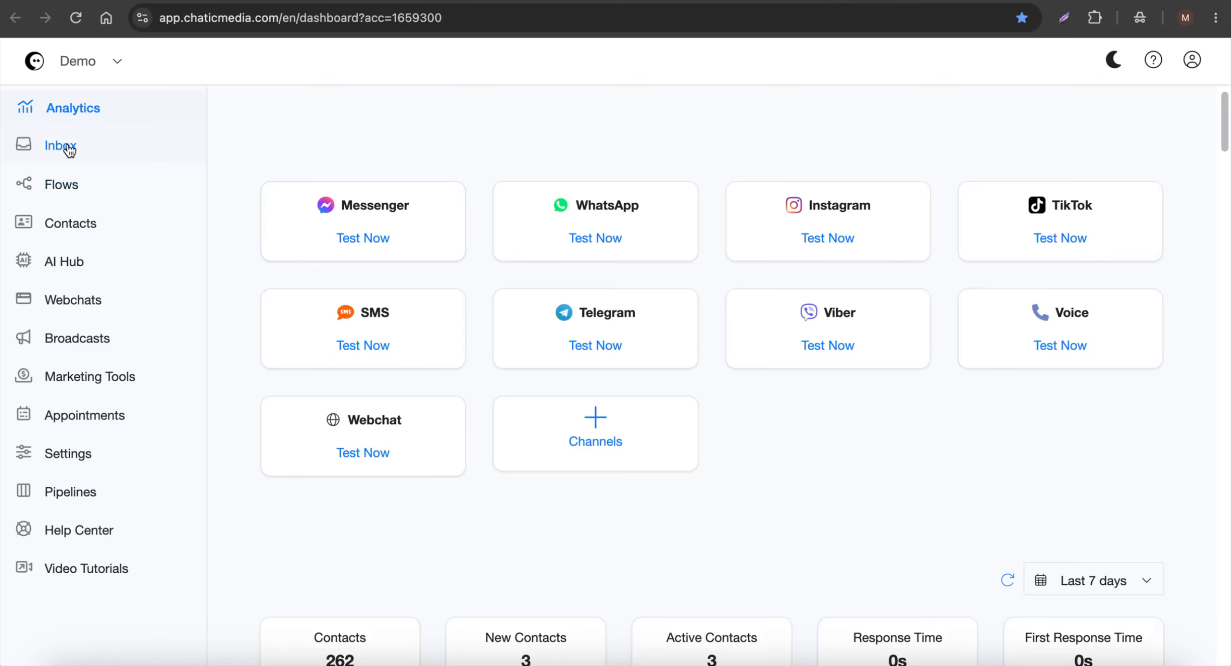
left_click(66, 150)
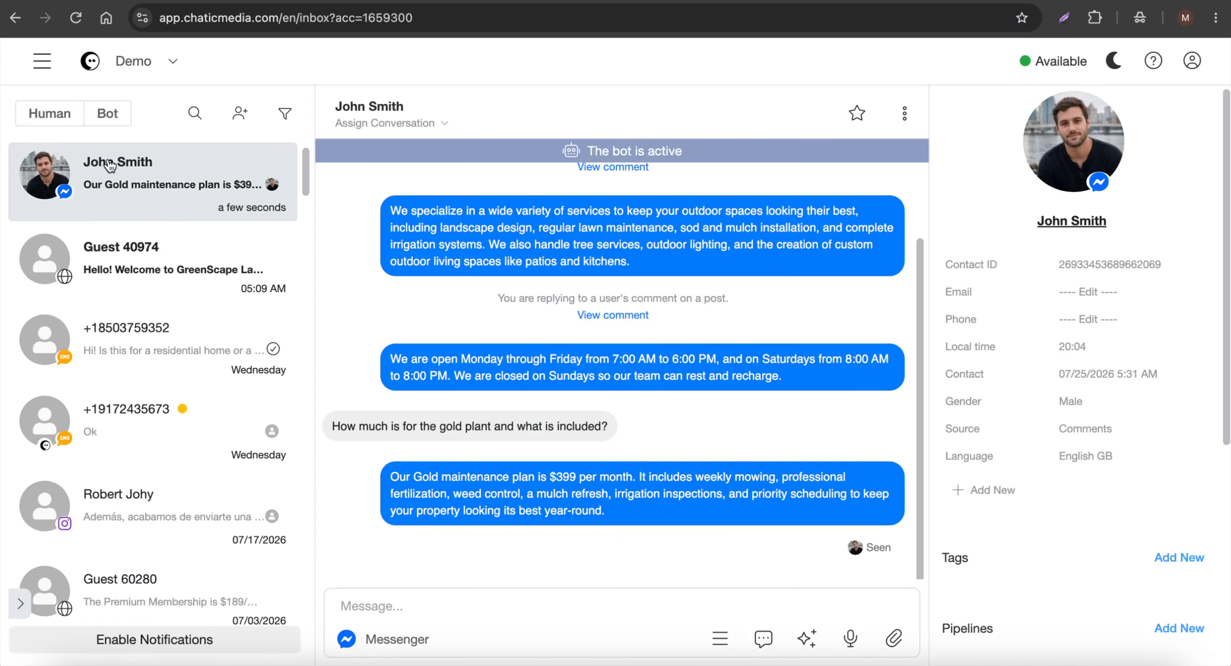
scroll(735, 318, "up", 3)
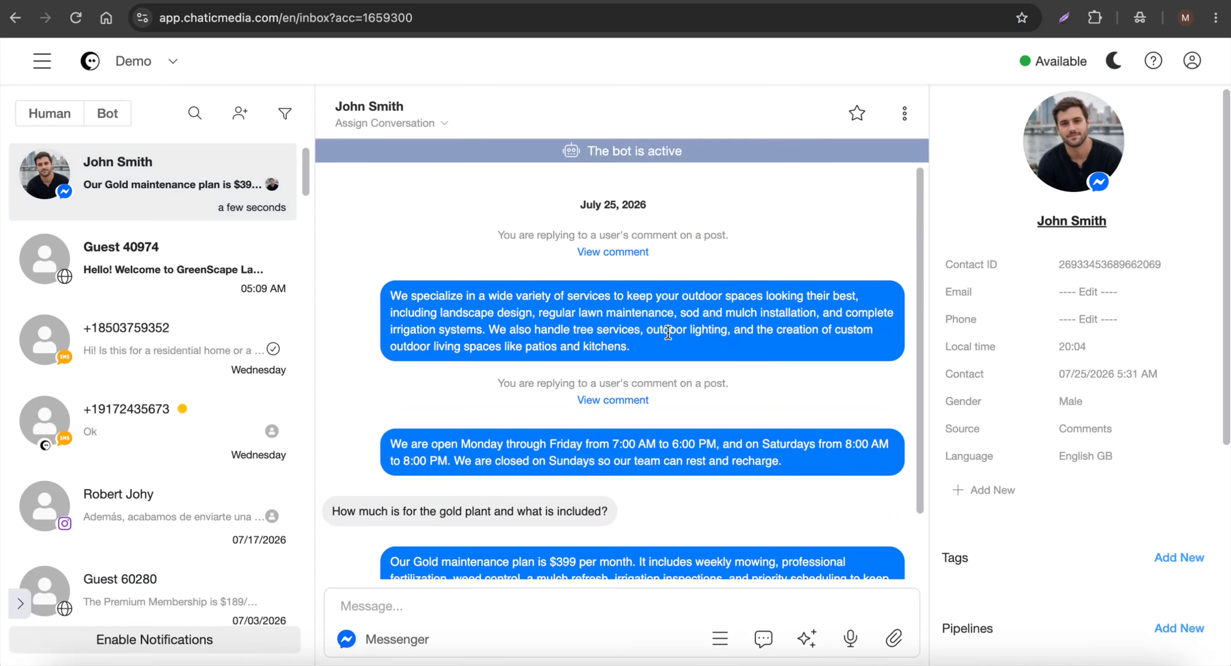
scroll(668, 332, "down", 3)
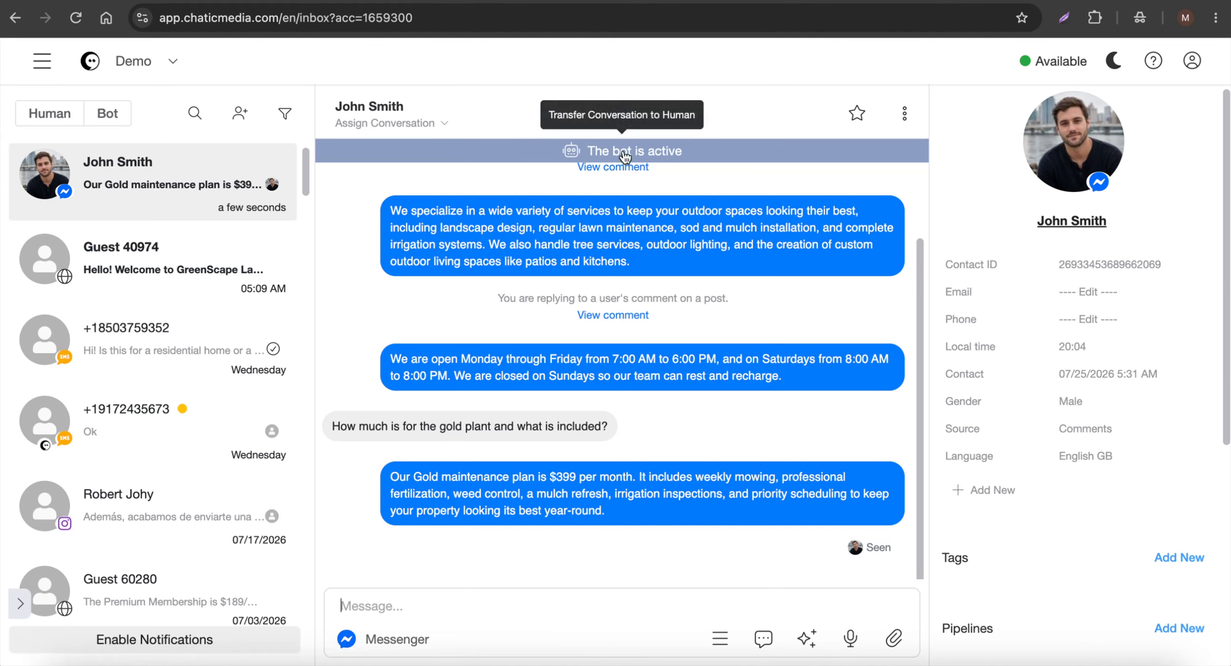
Send the manual test reply "sfsdfsfd" in the Messenger conversation, check it in the Facebook chat, and return to the inbox.
left_click(467, 599)
type("vhj")
key("Return")
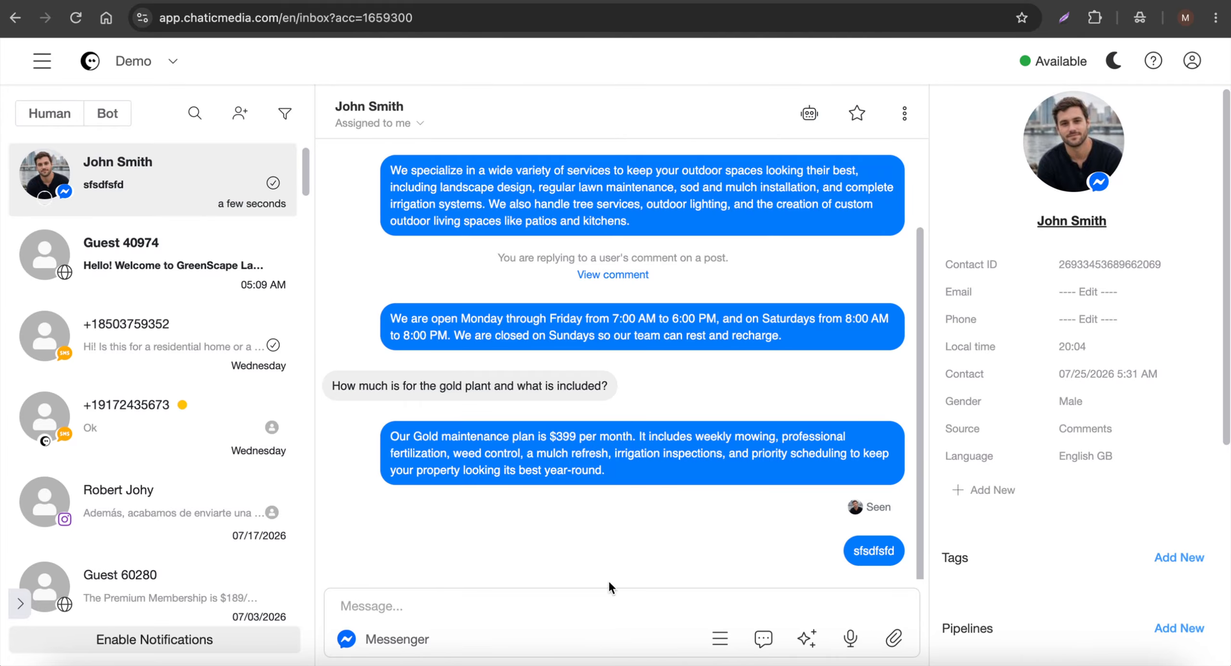
left_click(671, 661)
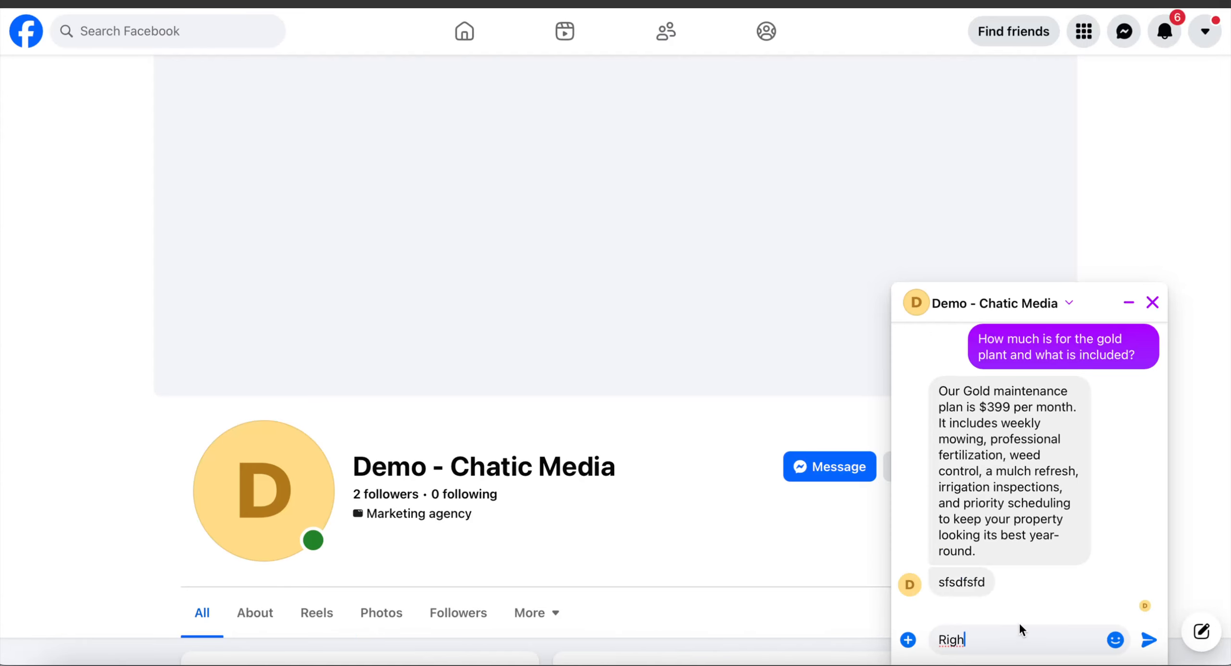
left_click(536, 662)
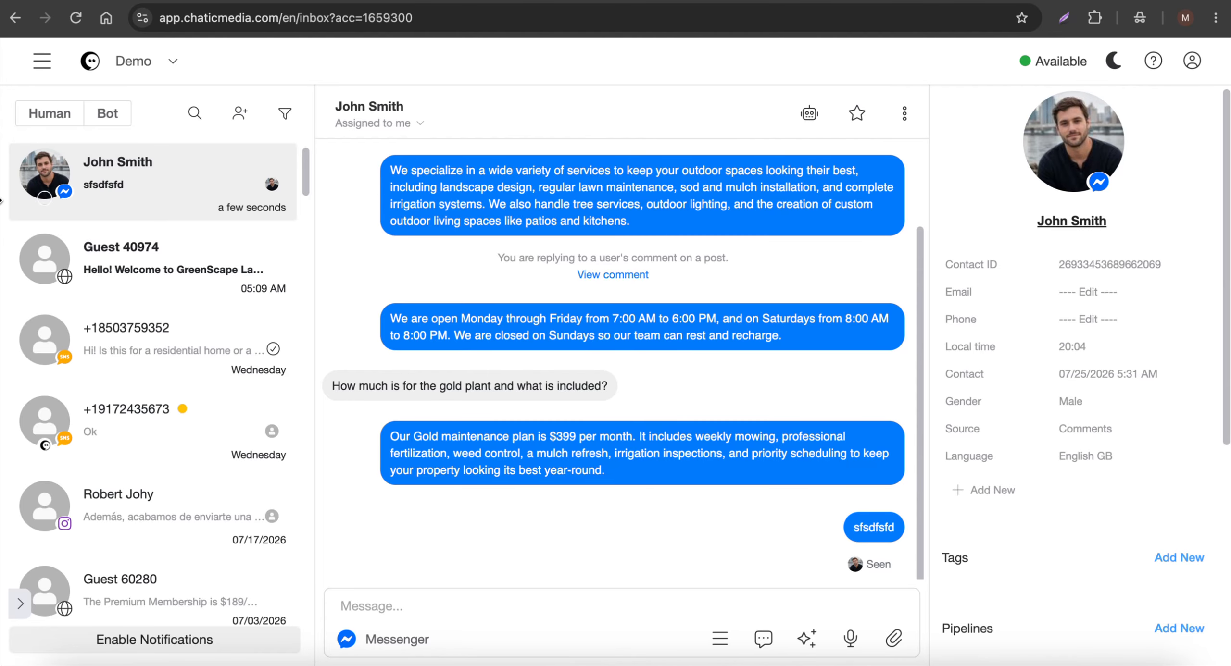
Filter the inbox by bot and human conversations, clear the filter, and look over the inbox folders such as Unassigned.
left_click(102, 119)
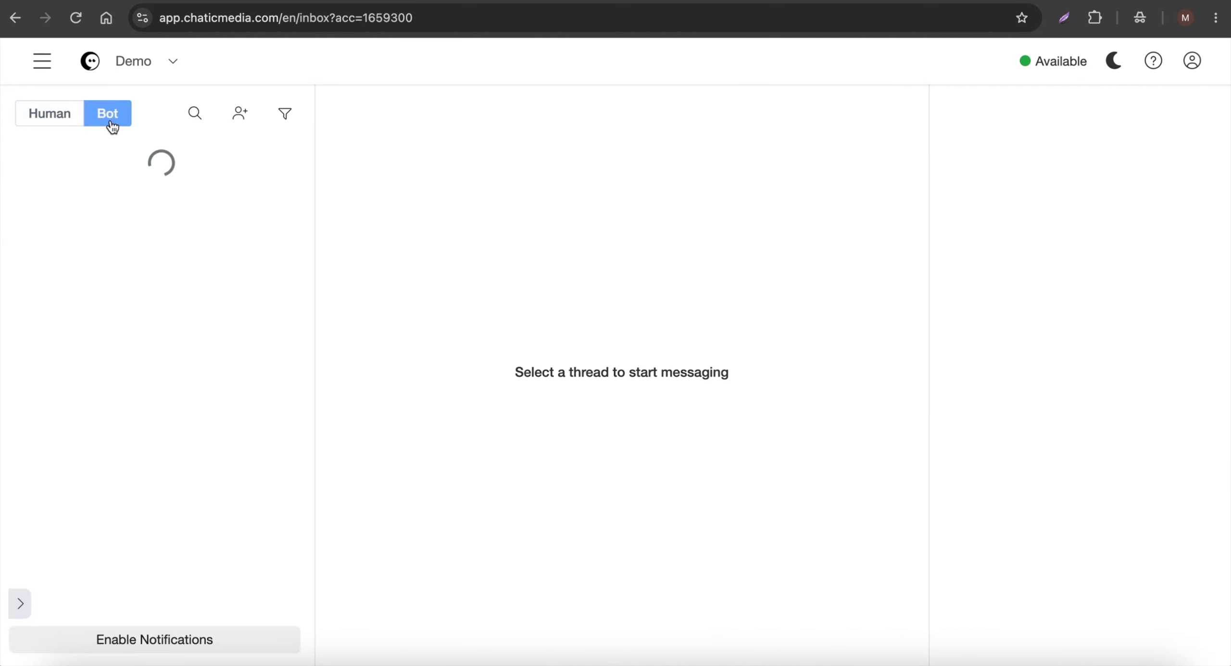
left_click(49, 118)
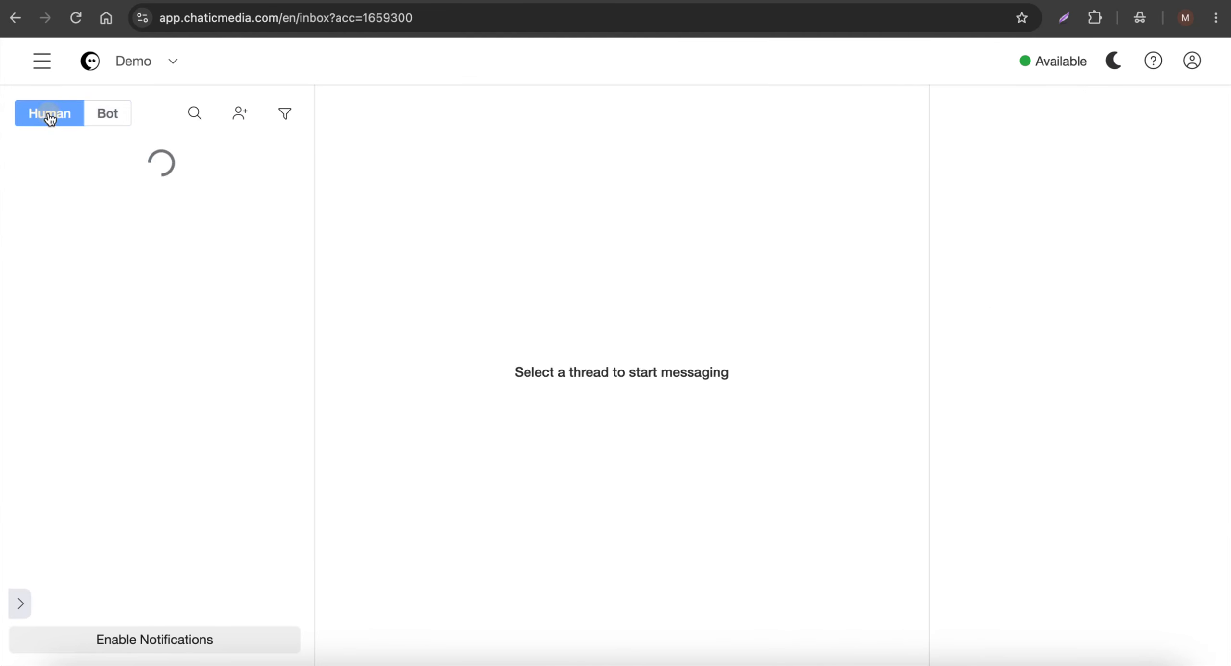
left_click(51, 121)
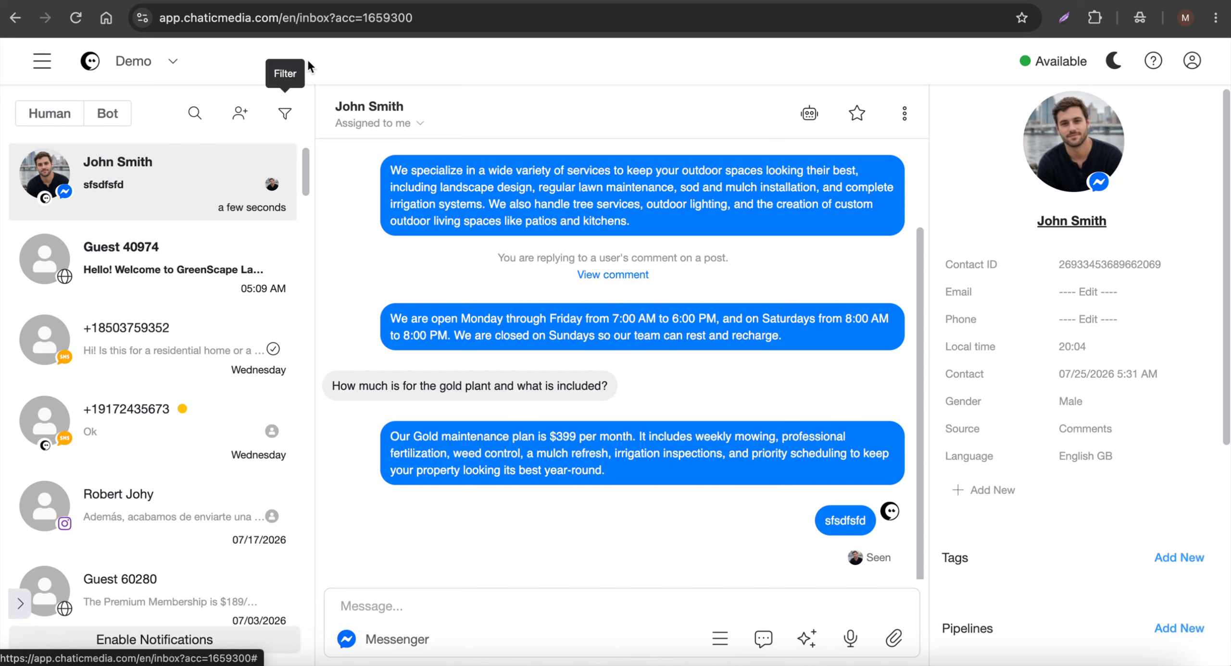
left_click(19, 605)
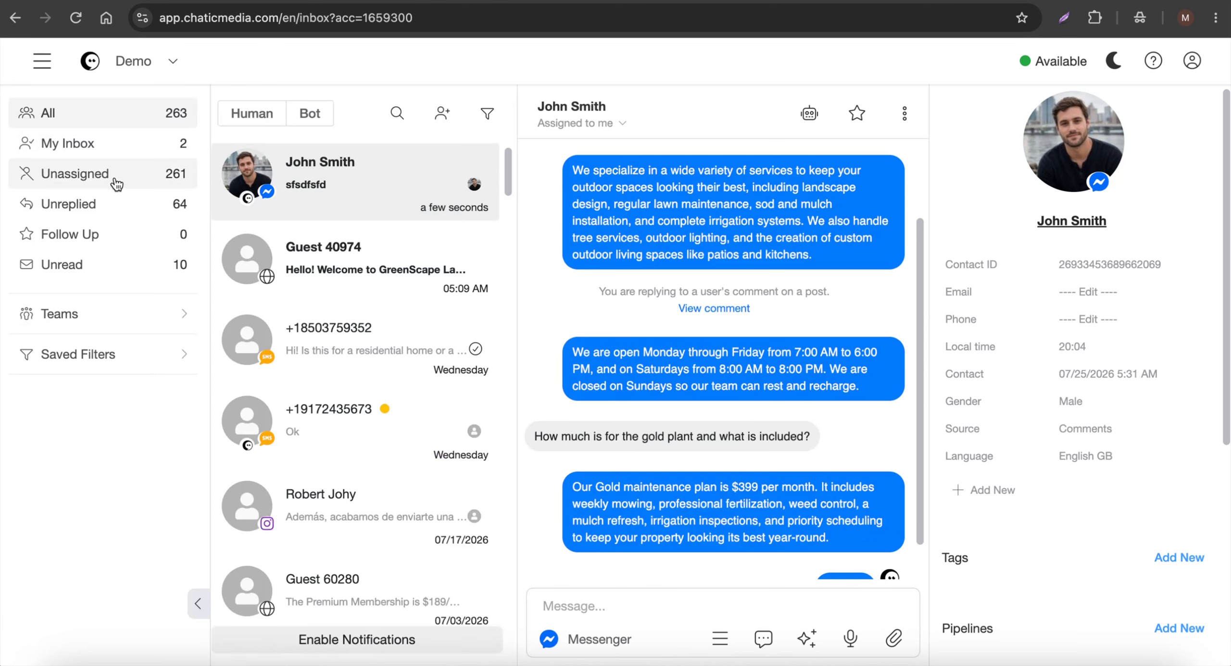
left_click(198, 604)
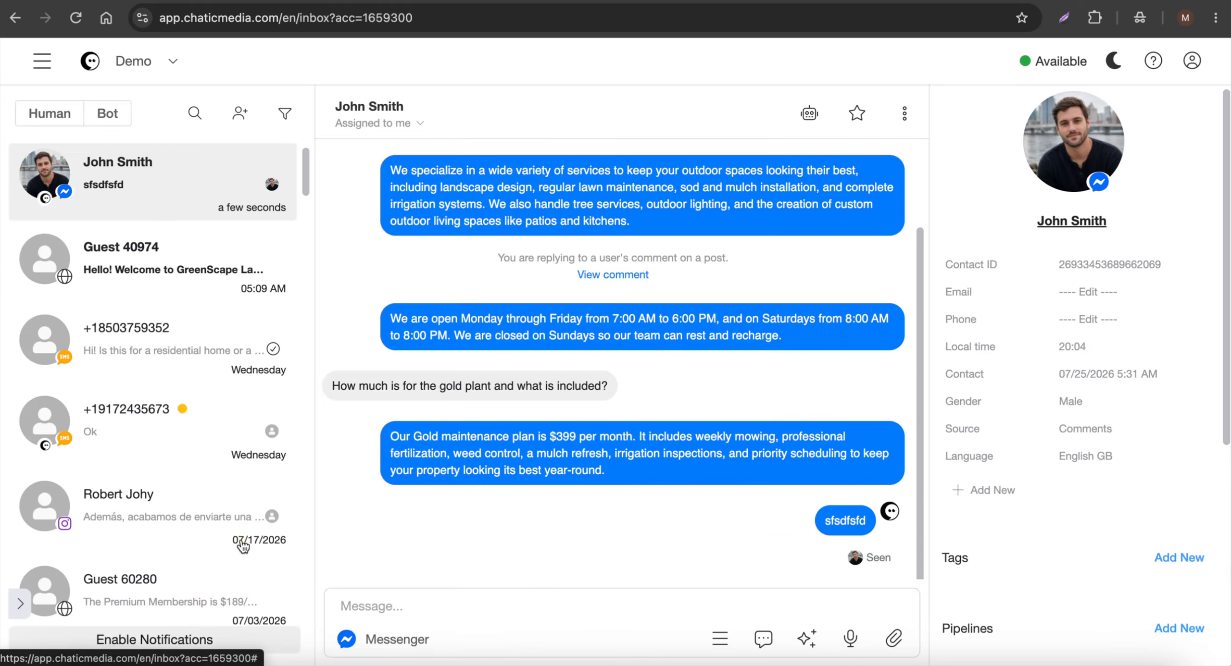
Hand the Messenger conversation back to the bot, look at the Facebook chat, and return to the inbox.
left_click(809, 116)
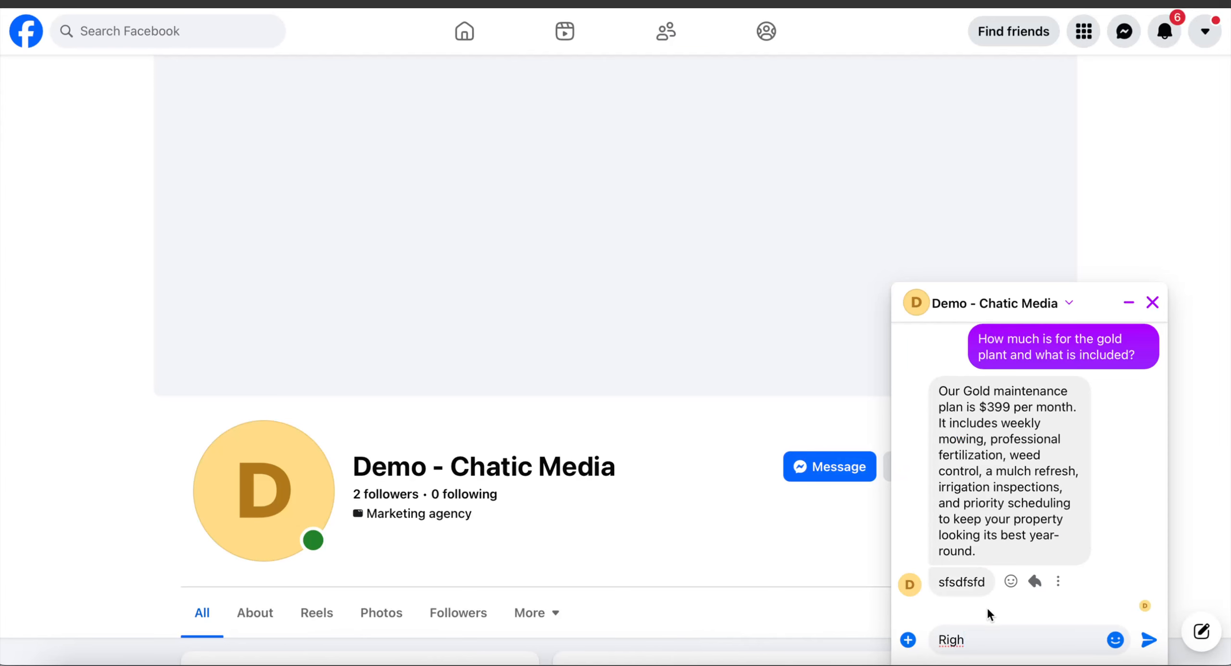
left_click(561, 661)
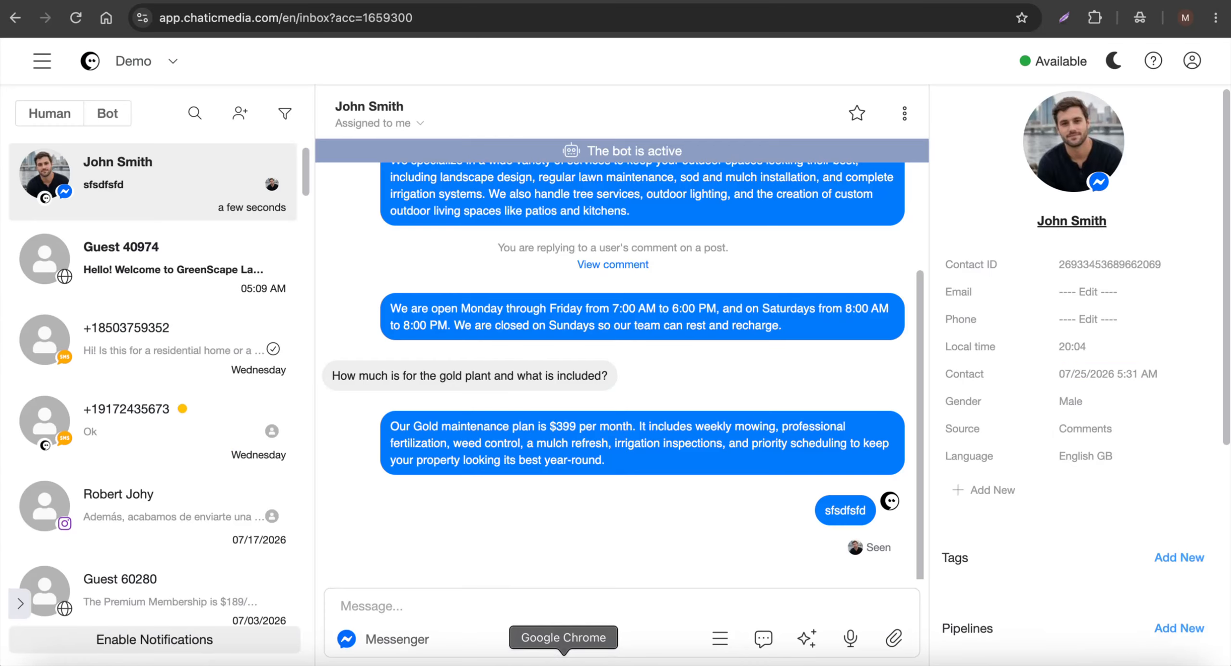